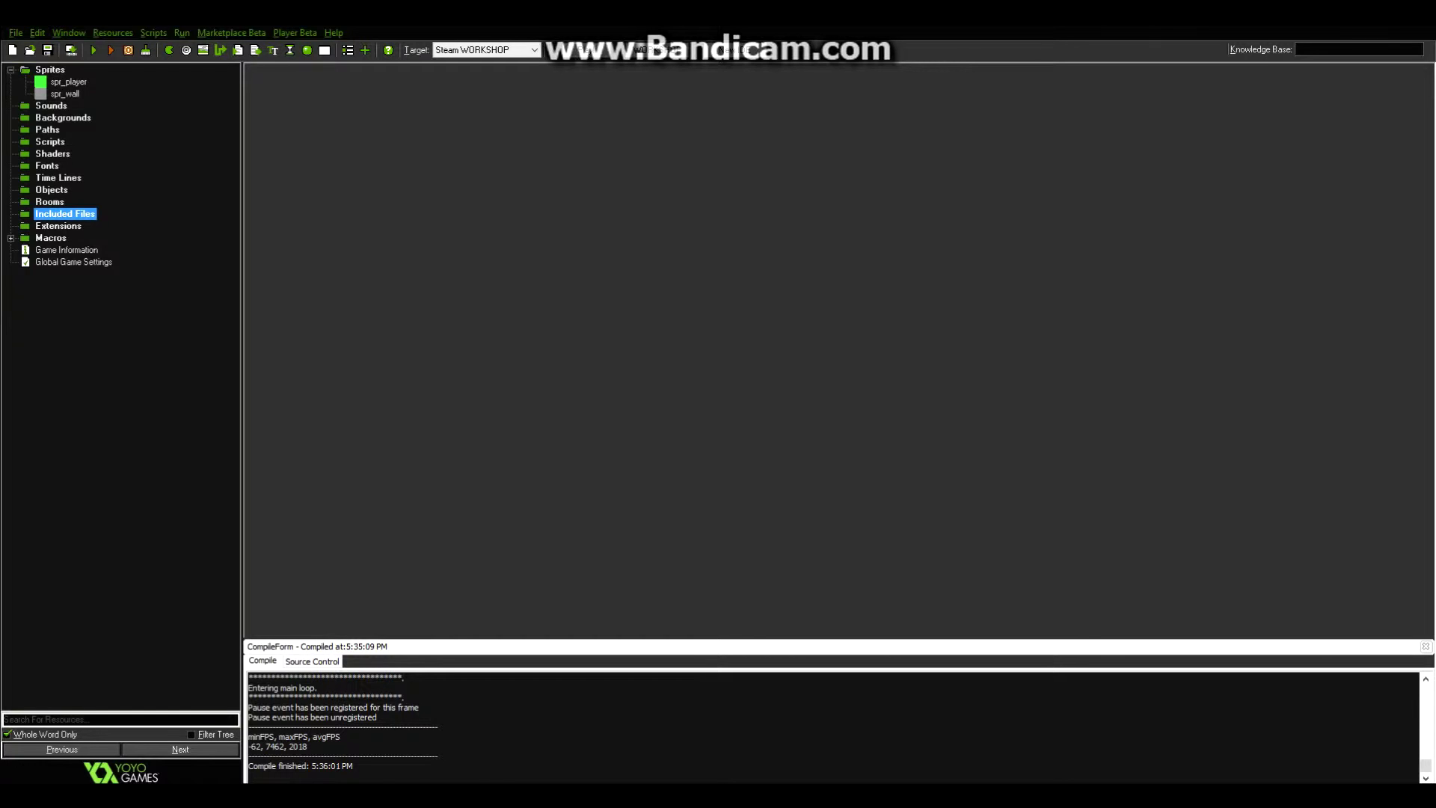
Step: Review the properties of the spr_player and spr_wall sprites, including the player's sprite image
double_click(68, 83)
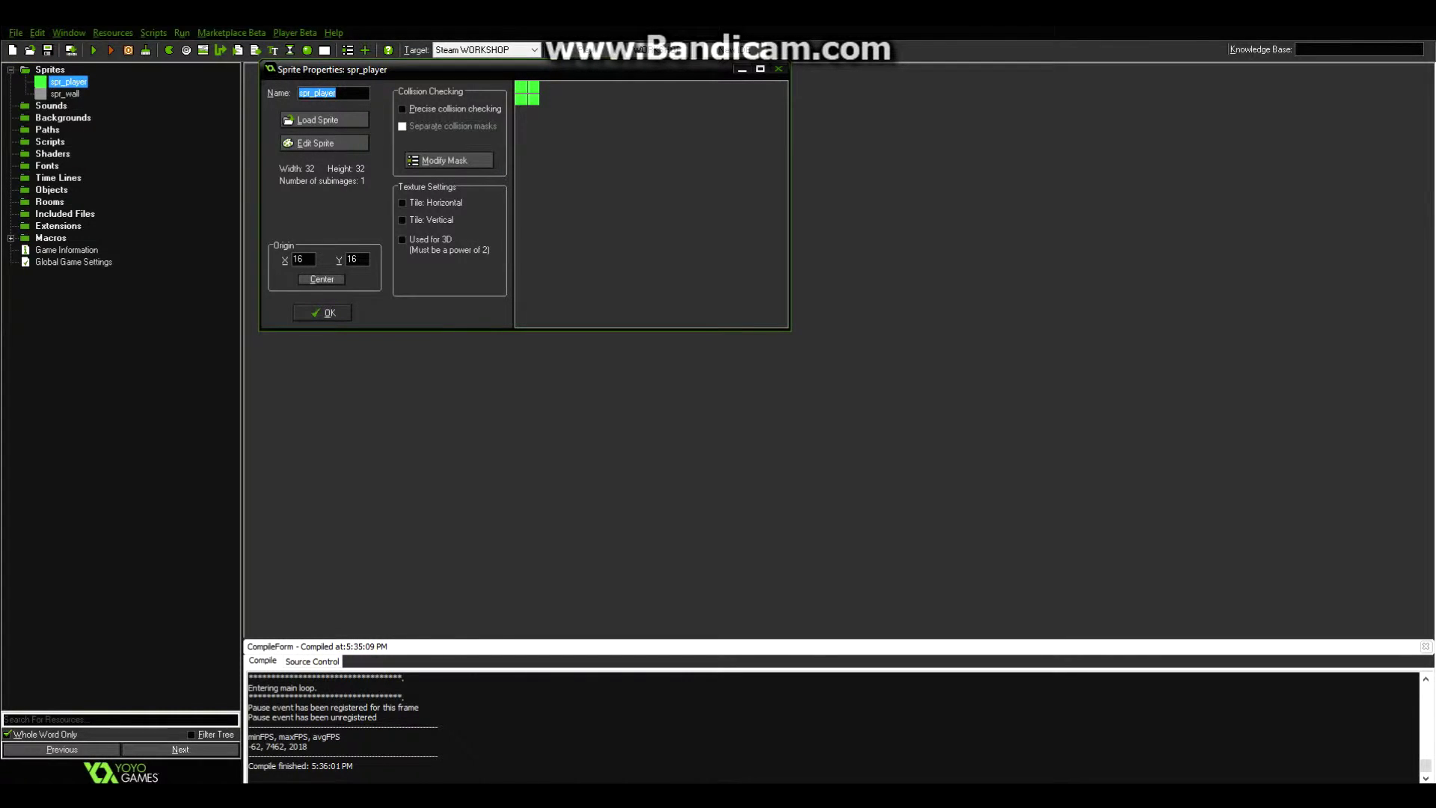
left_click(323, 143)
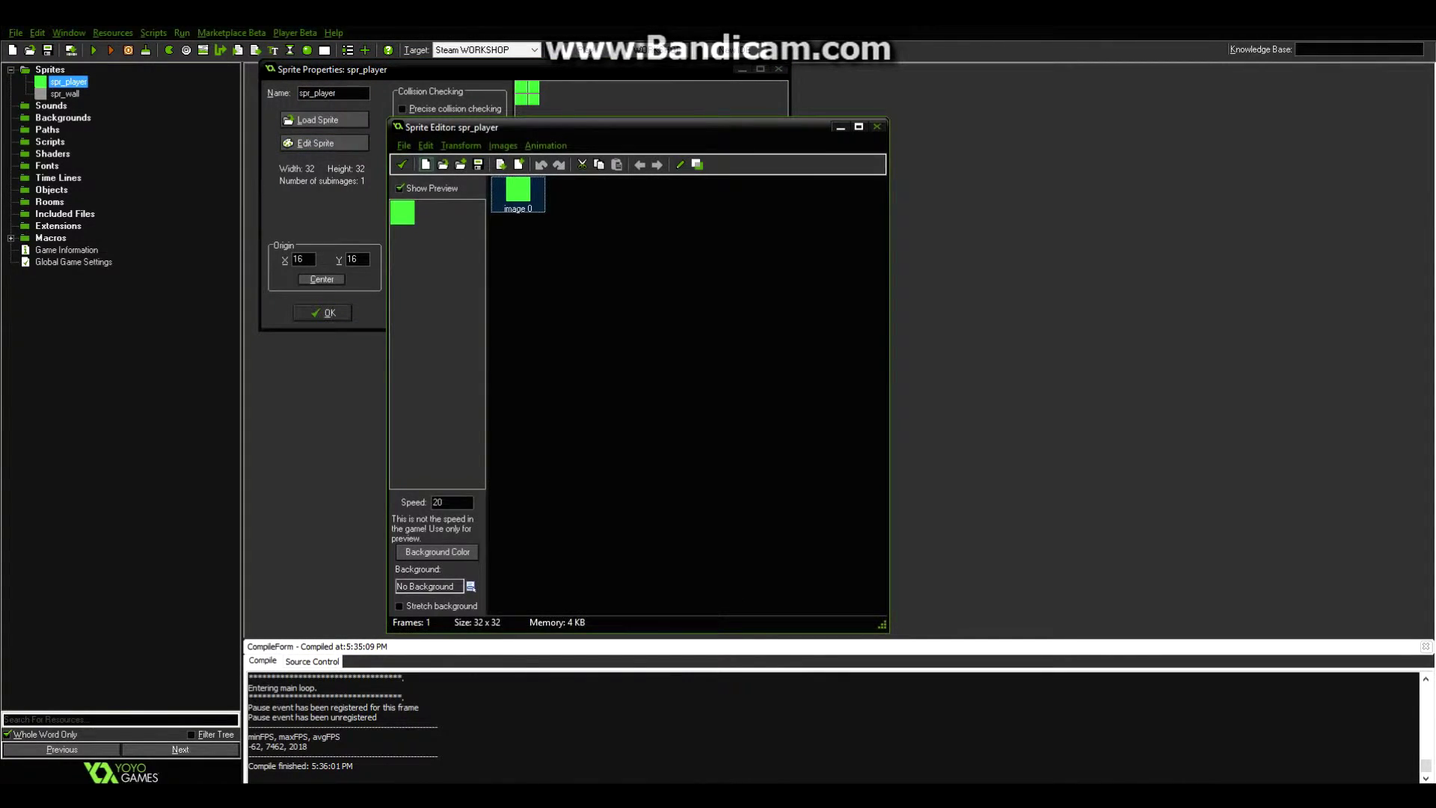
left_click(402, 165)
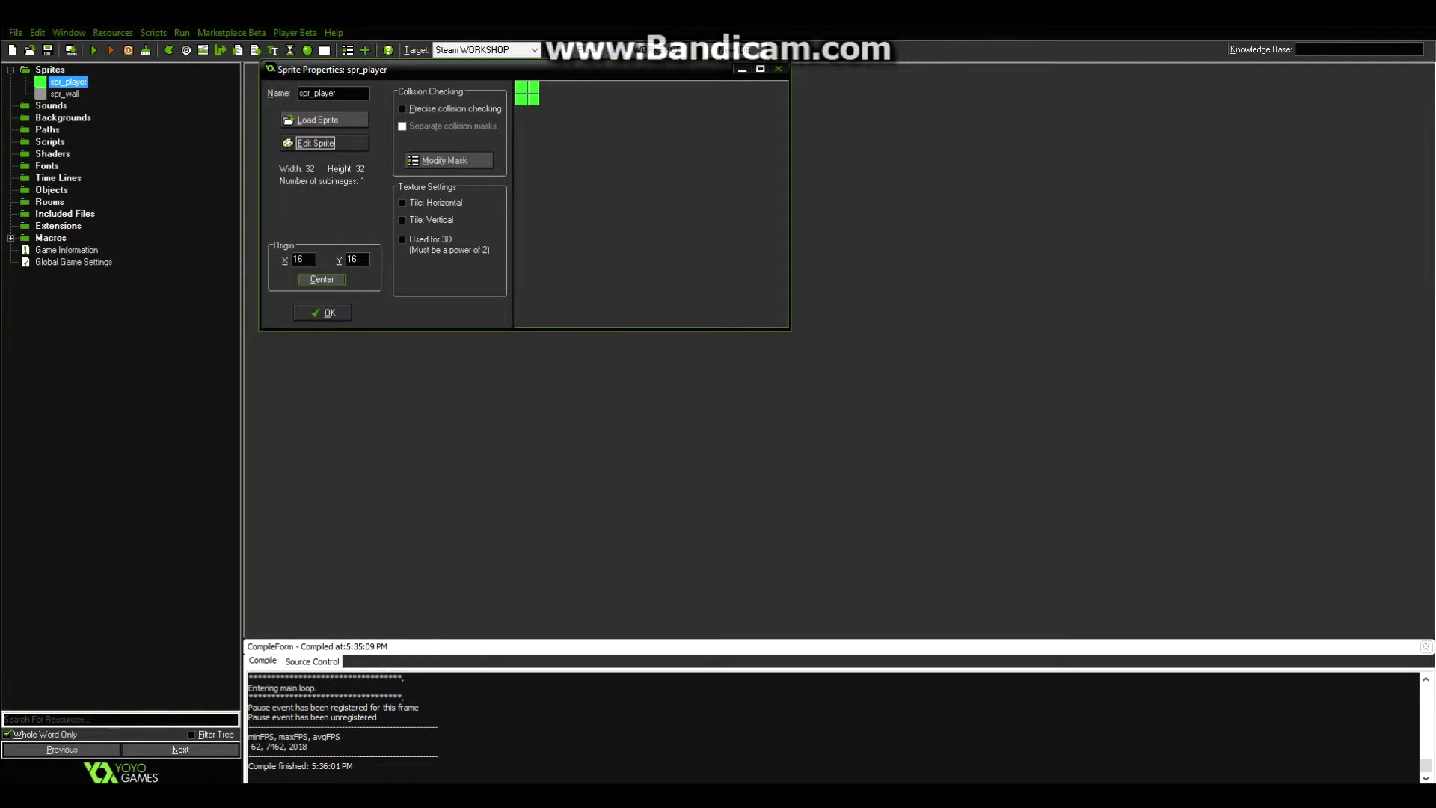
left_click(323, 313)
double_click(66, 94)
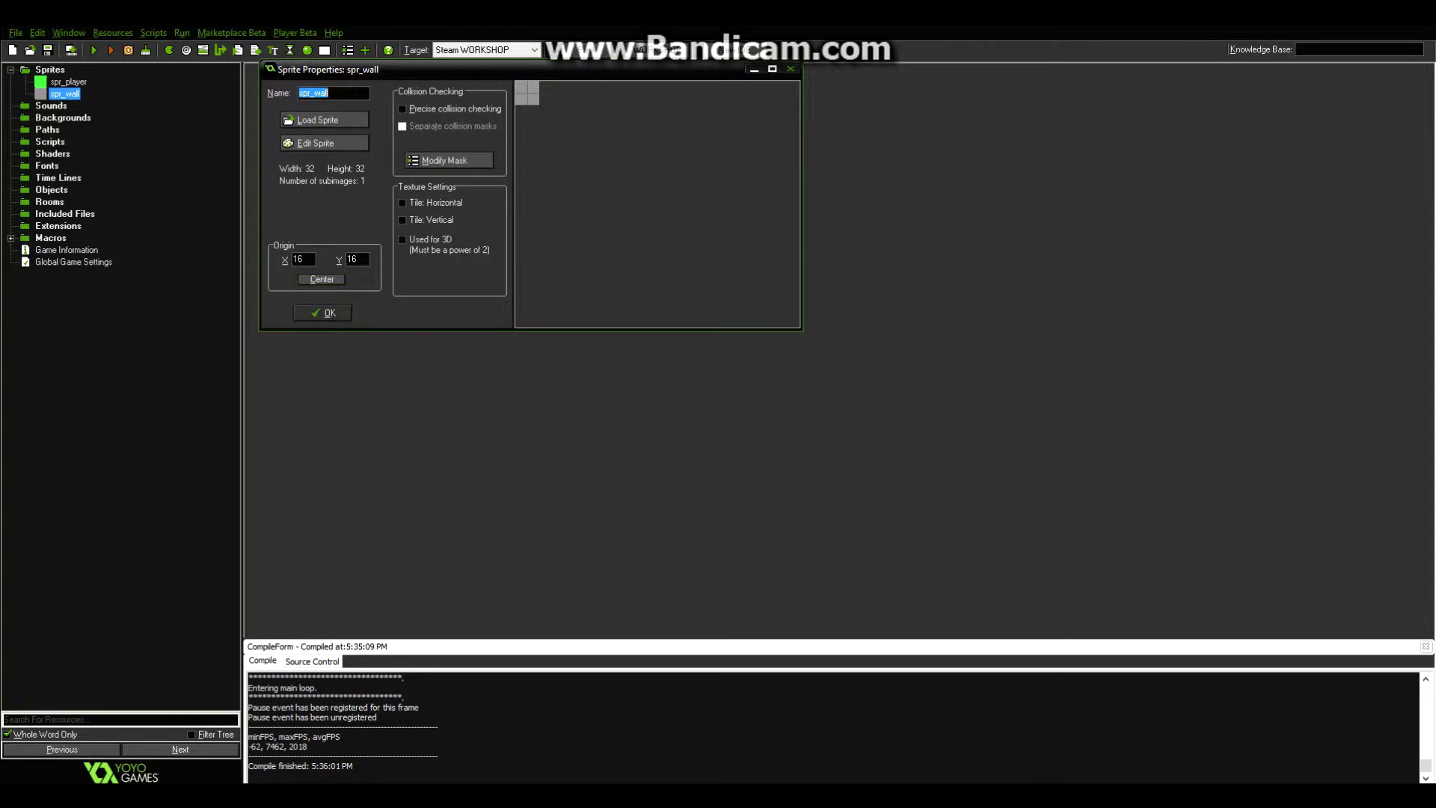
key("Return")
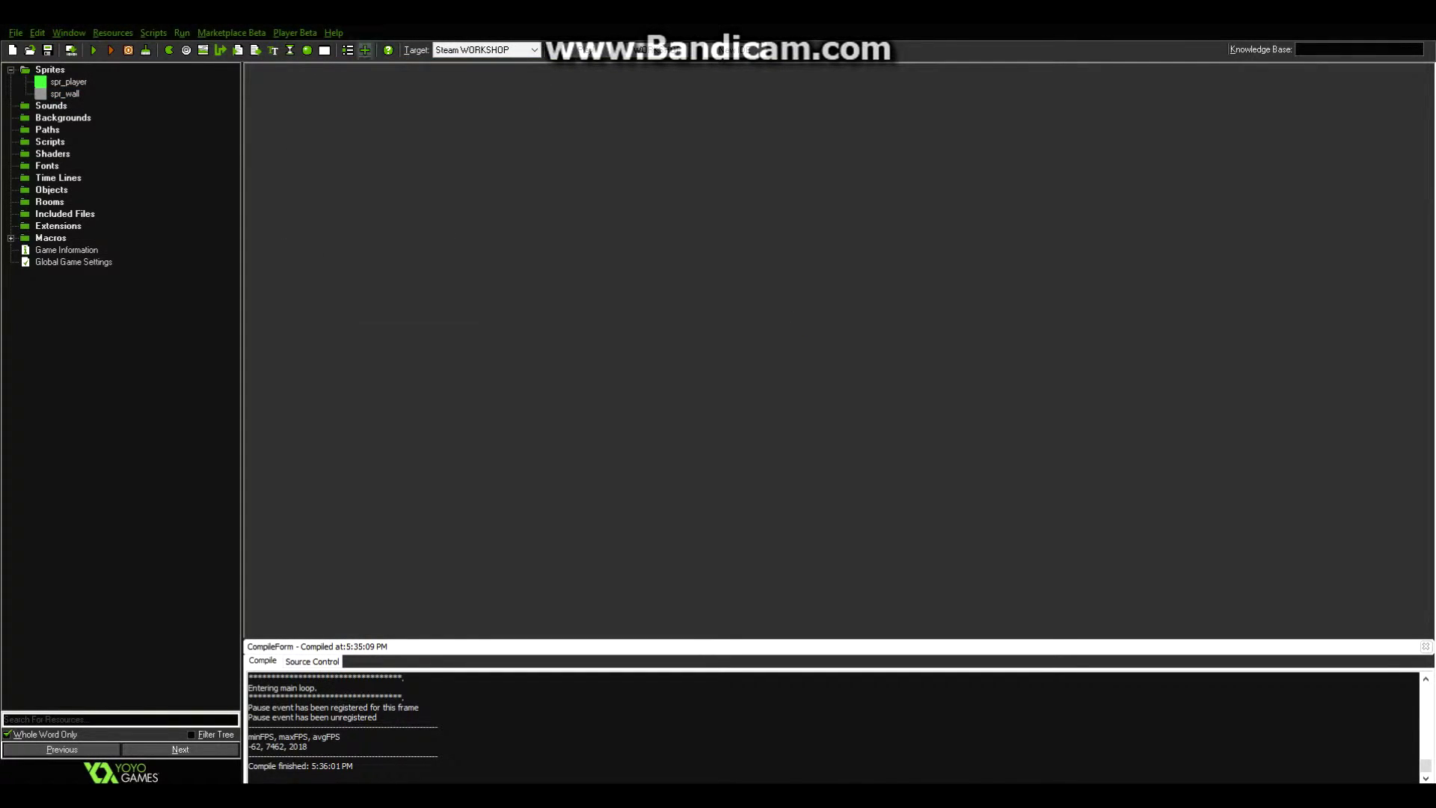
Step: Create an object named obj_player and assign it the spr_player sprite
left_click(307, 51)
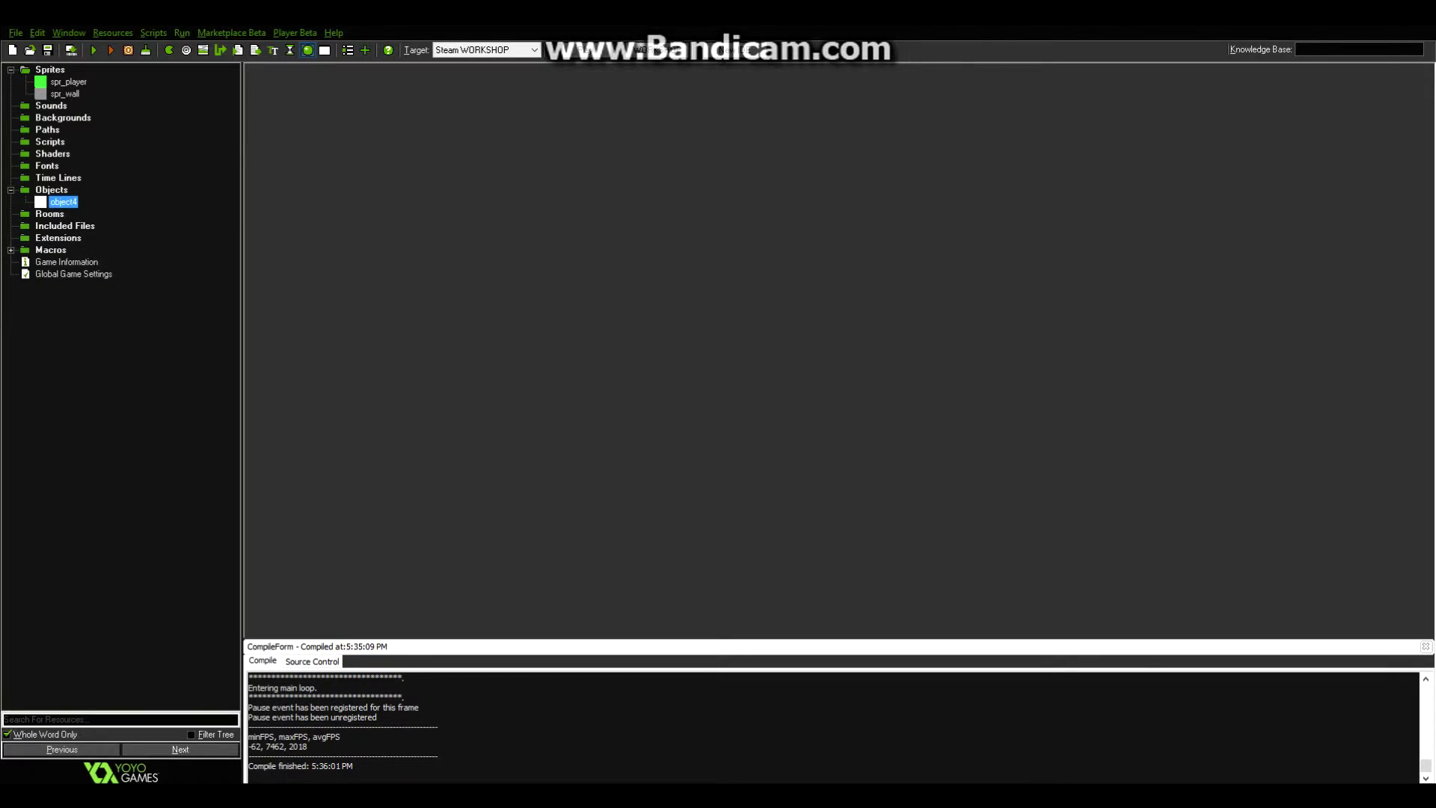
type("o")
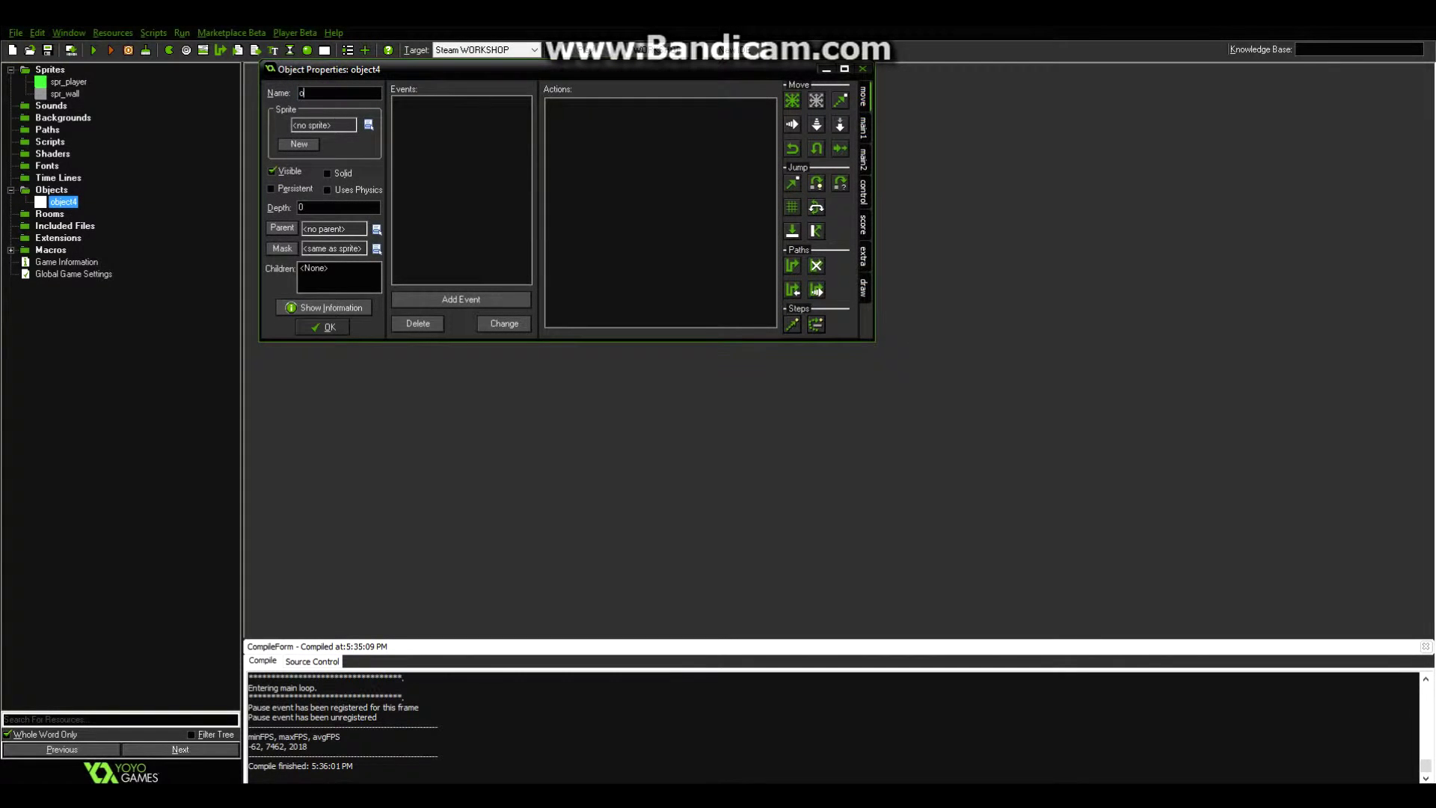
type("bj_player")
left_click(368, 125)
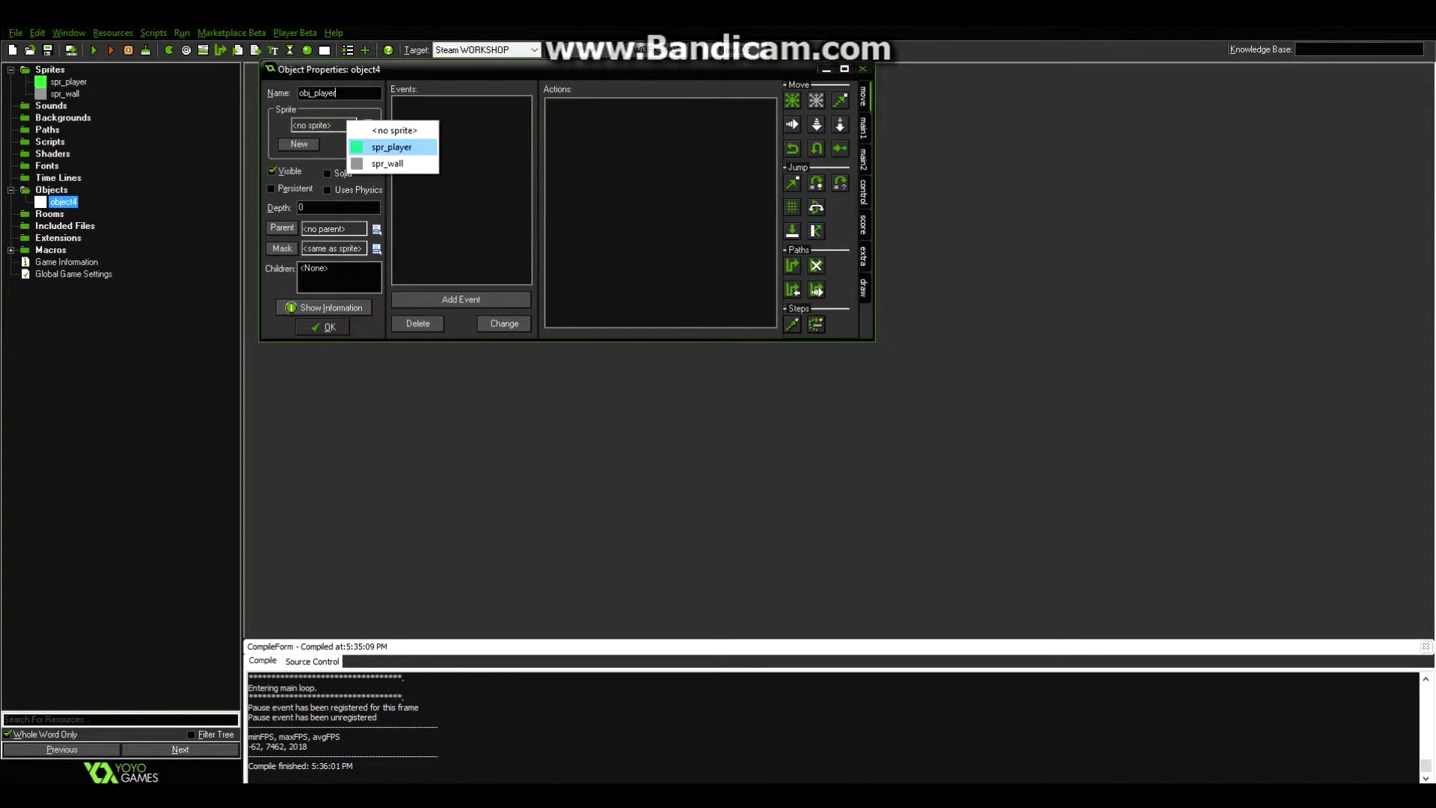
left_click(391, 147)
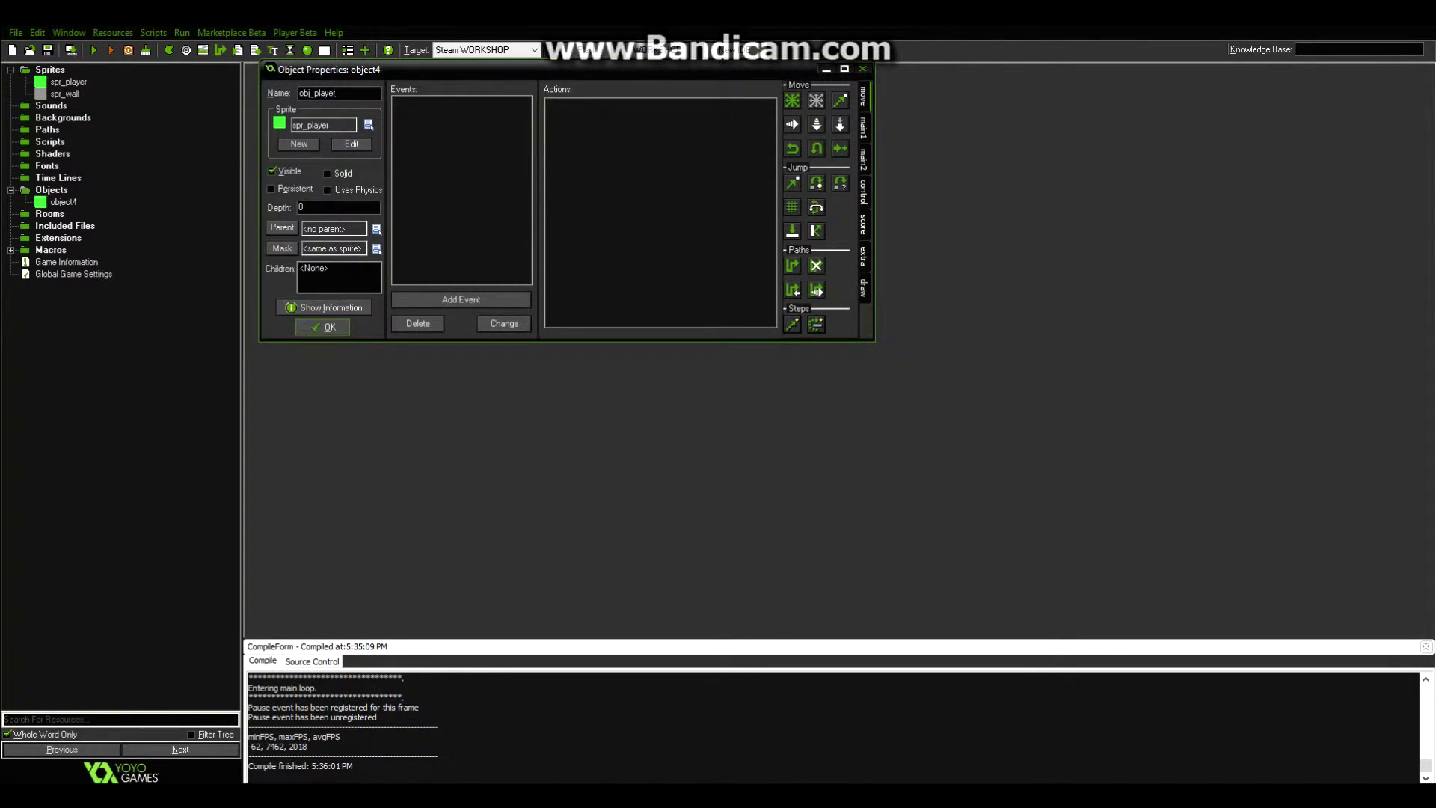
left_click(321, 327)
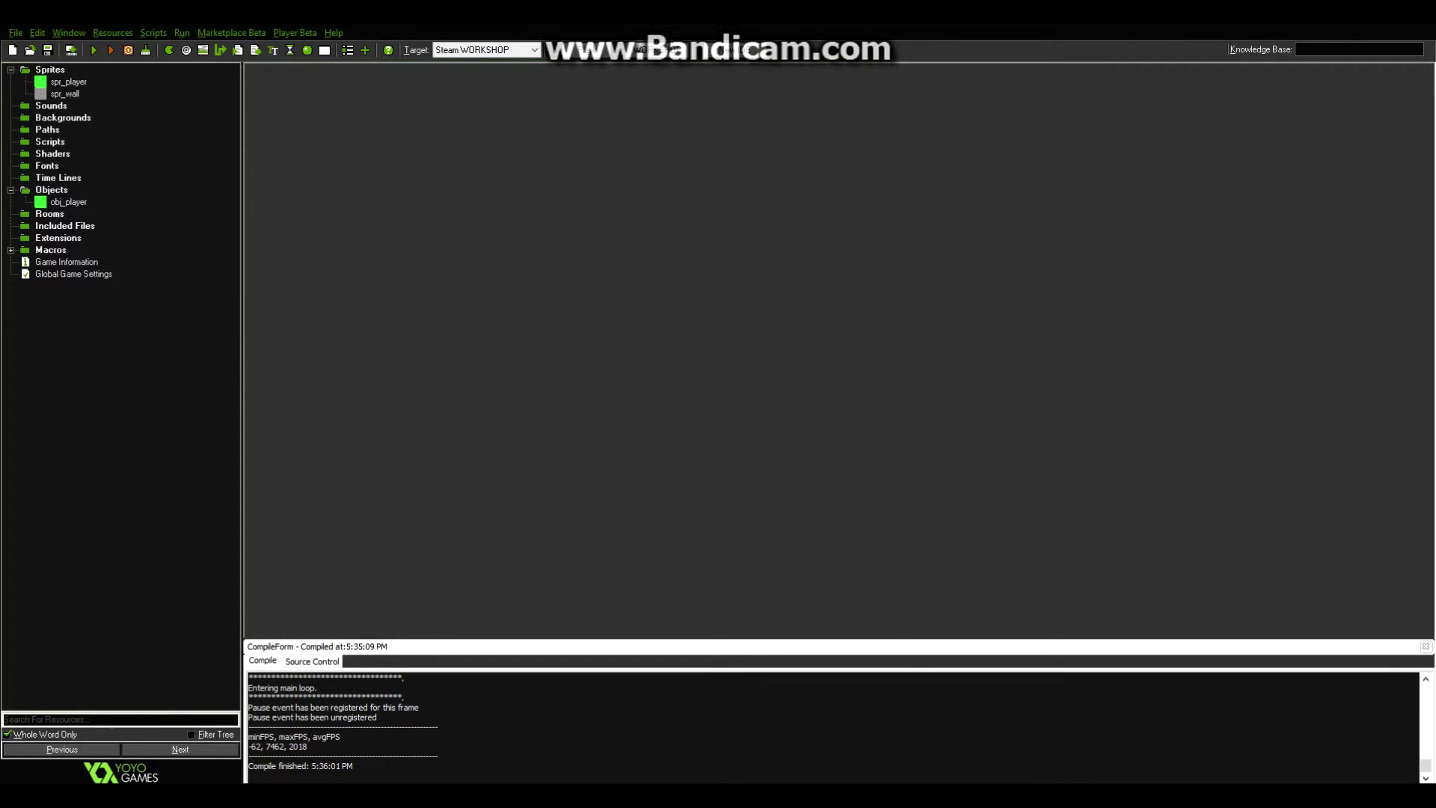
Step: Create an object named obj_wall and assign it the spr_wall sprite
left_click(307, 49)
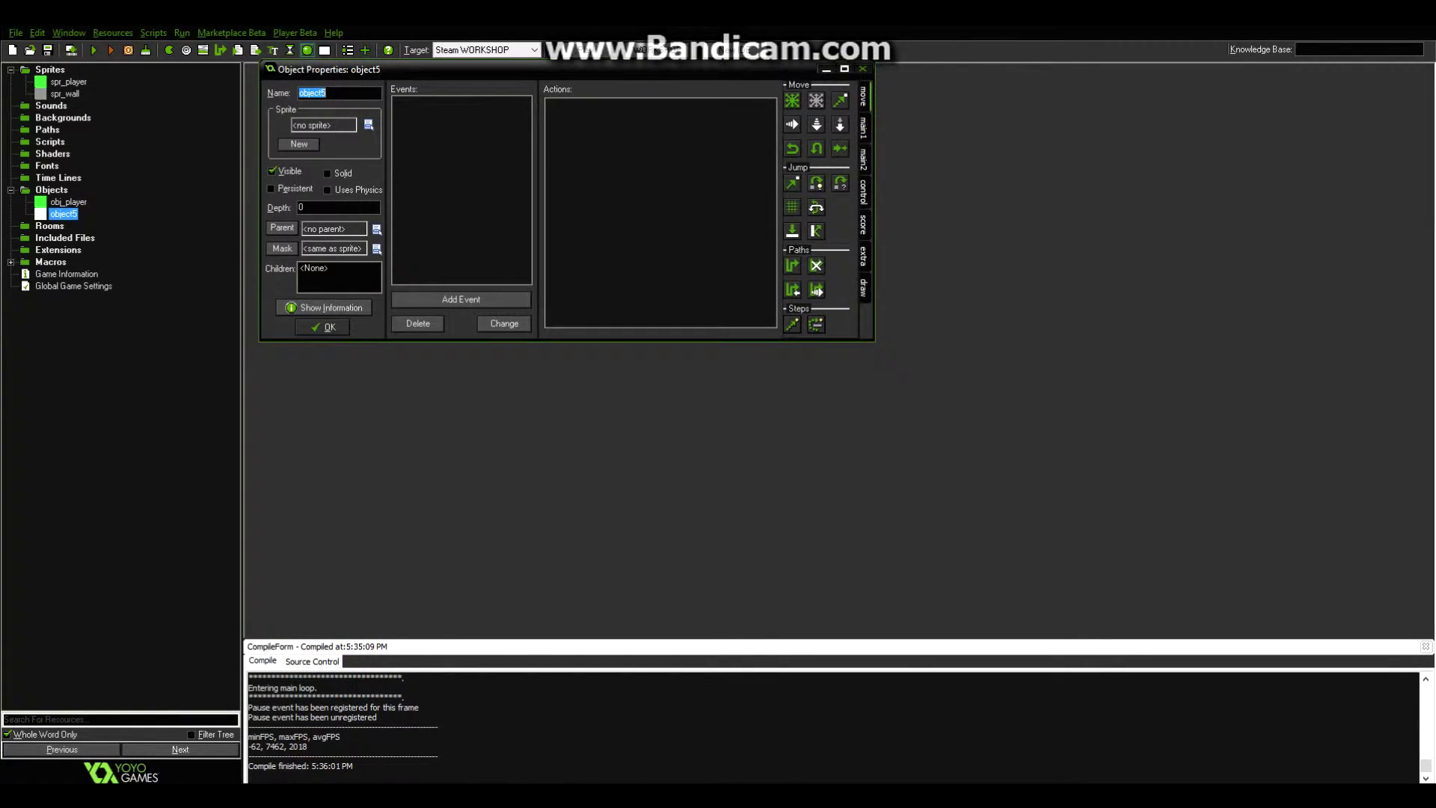
type("obj_wall")
left_click(368, 124)
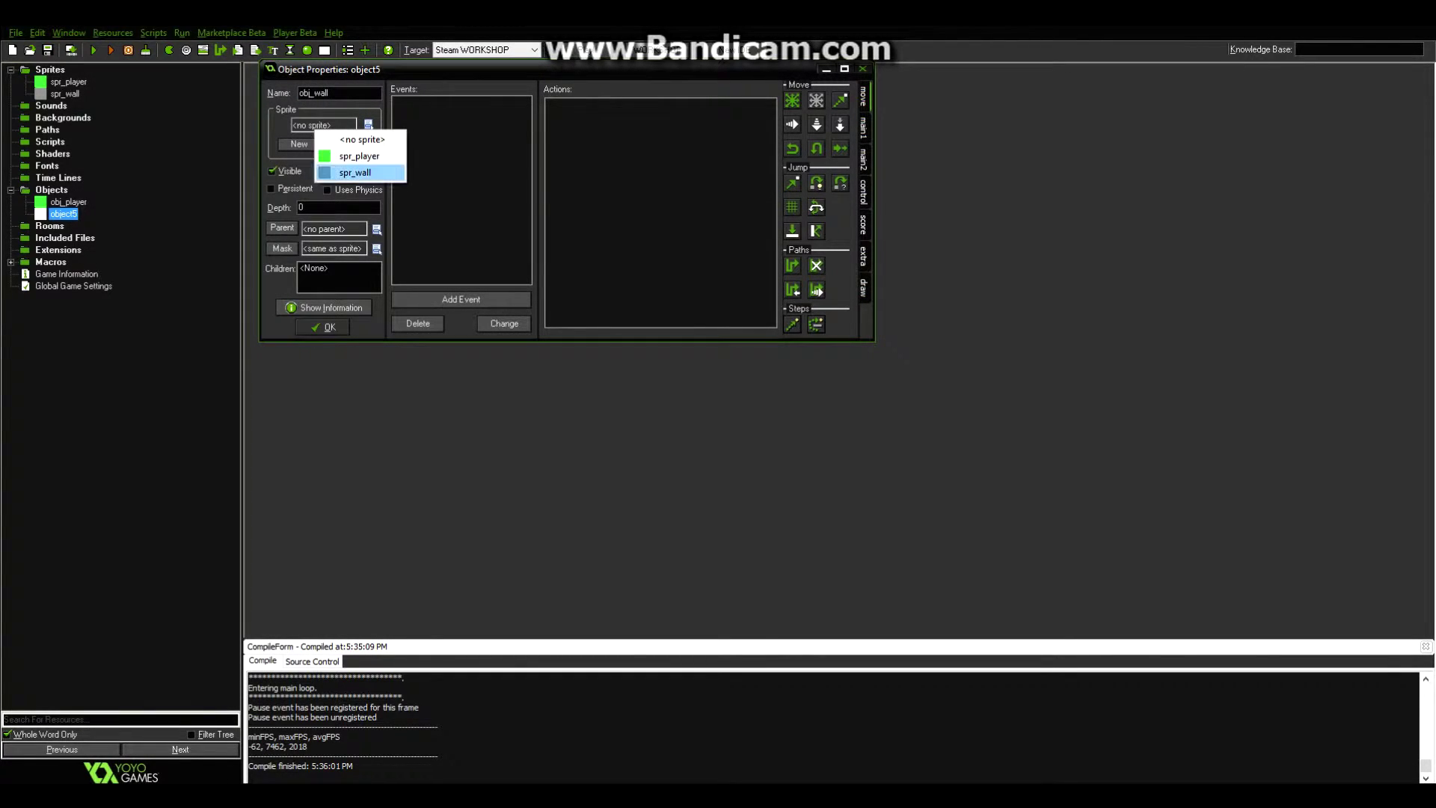
left_click(348, 173)
left_click(323, 327)
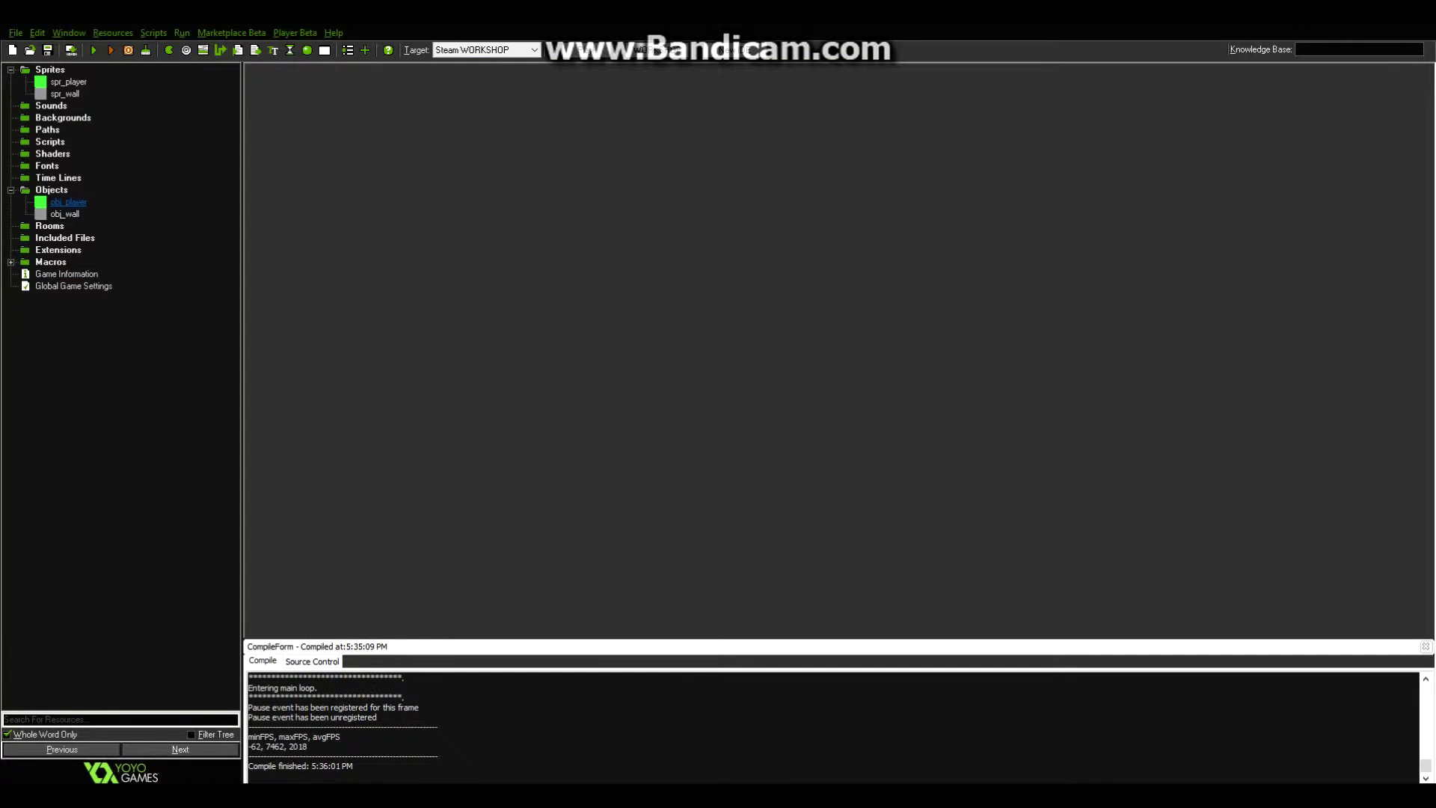
Step: Create a room named room1 and set its speed to 60
right_click(49, 225)
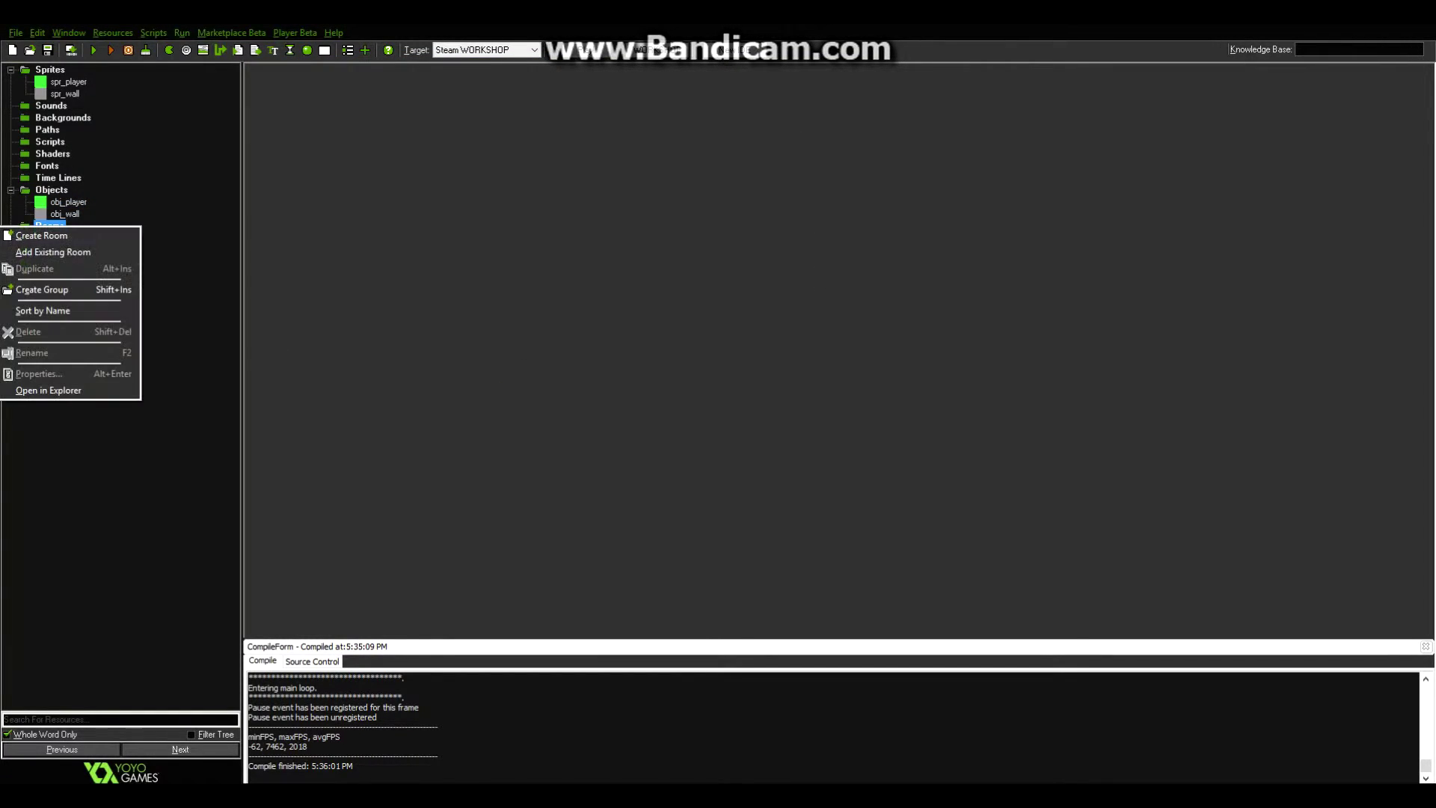
left_click(30, 234)
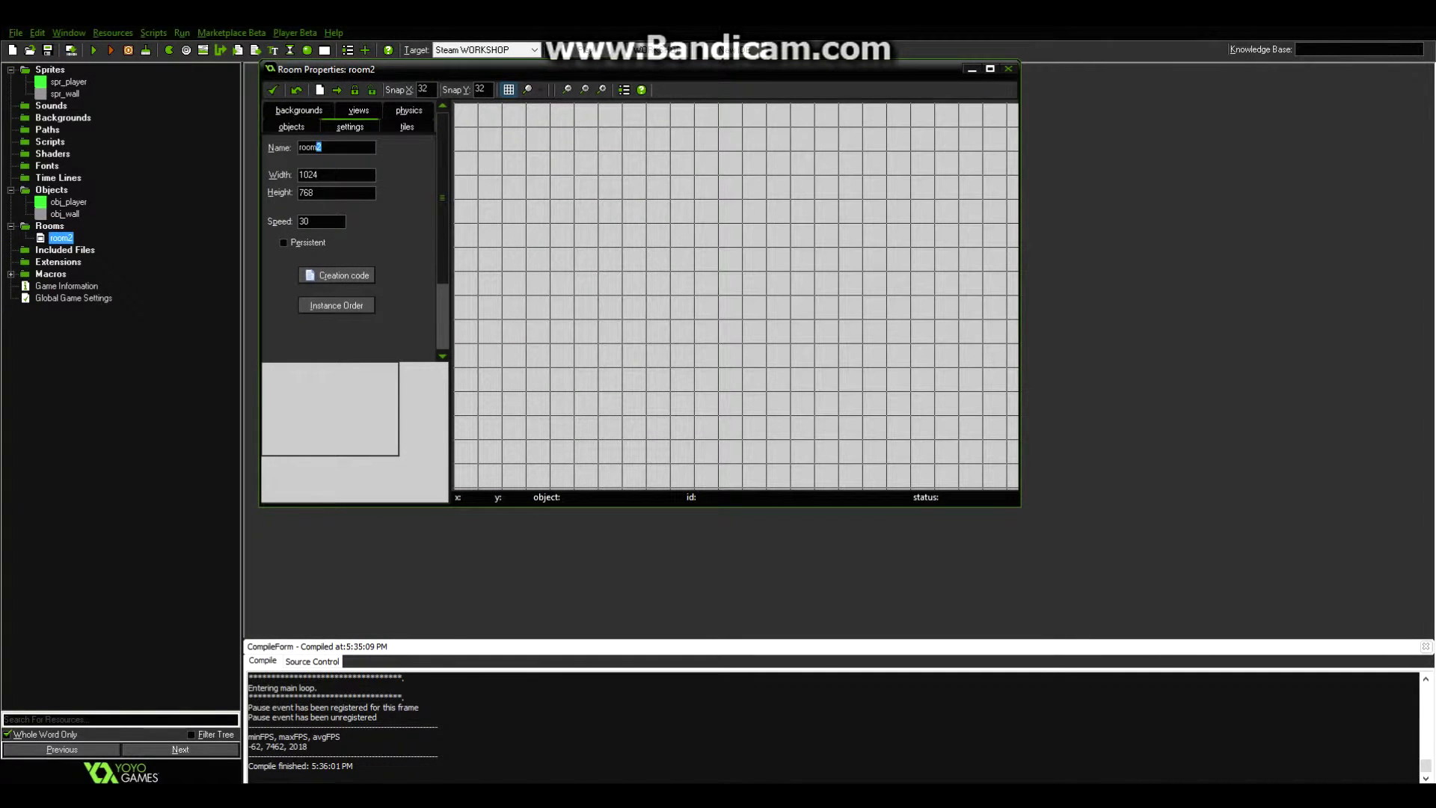
type("1")
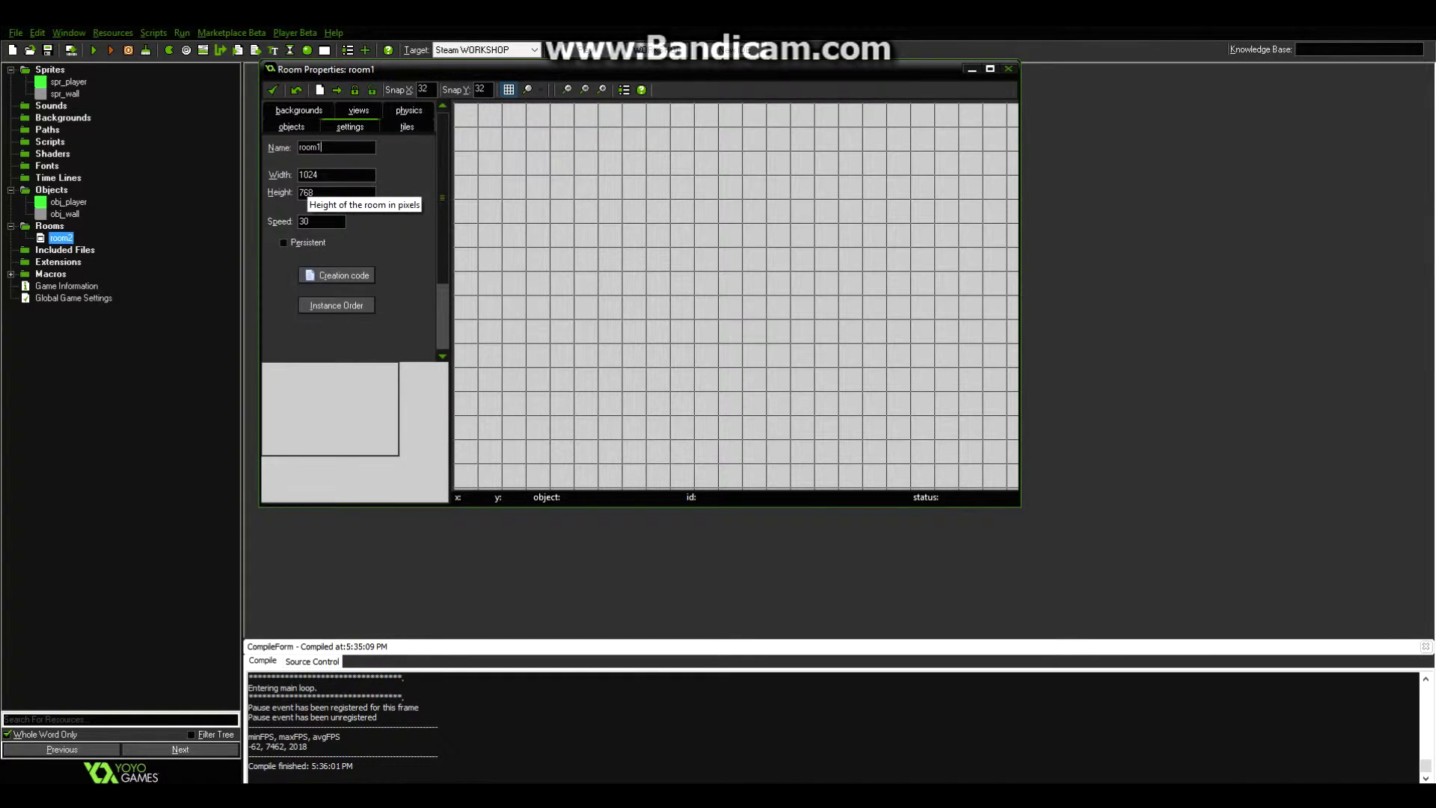
scroll(814, 208, "down", 5)
scroll(972, 288, "up", 4)
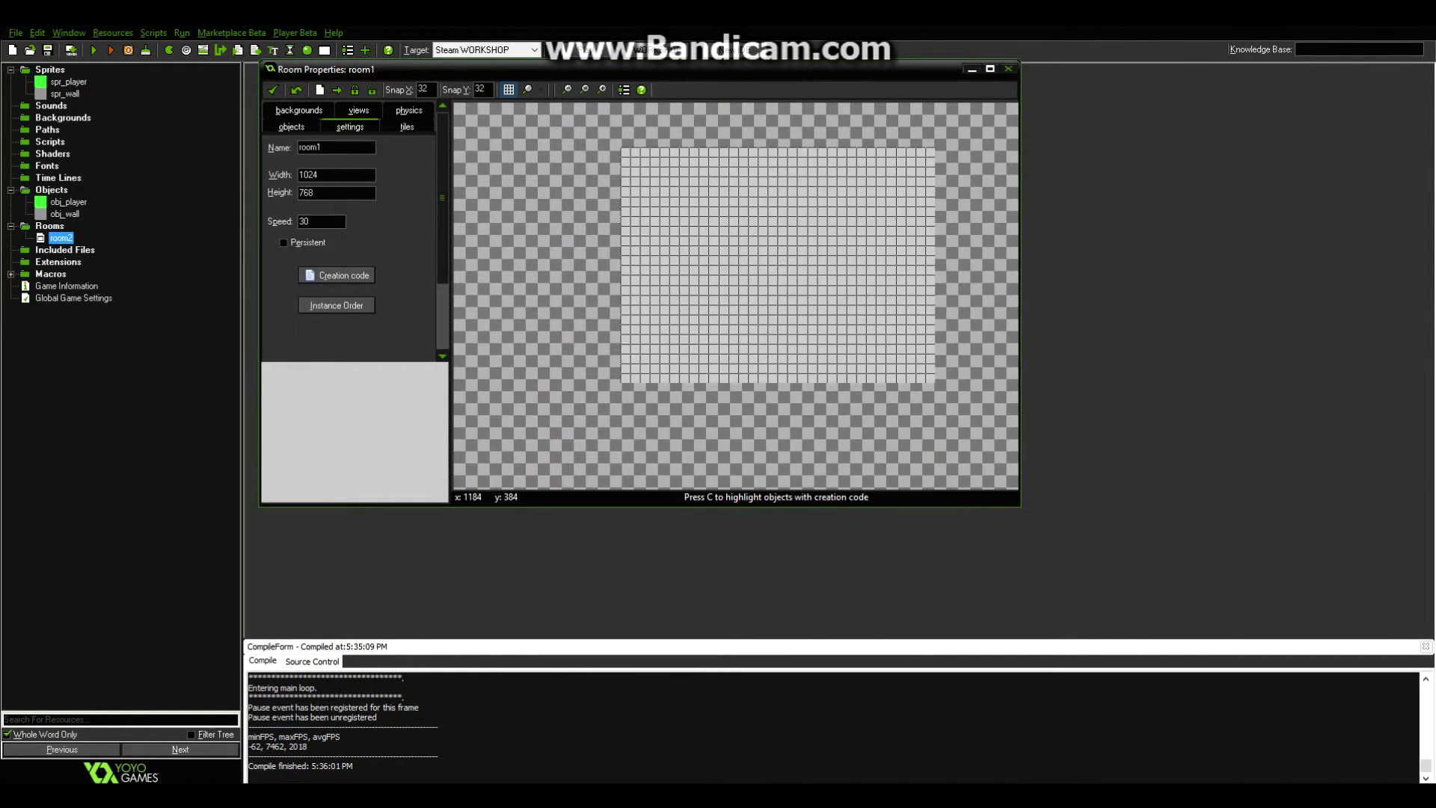
scroll(843, 217, "down", 3)
scroll(746, 133, "up", 1)
scroll(740, 131, "down", 4)
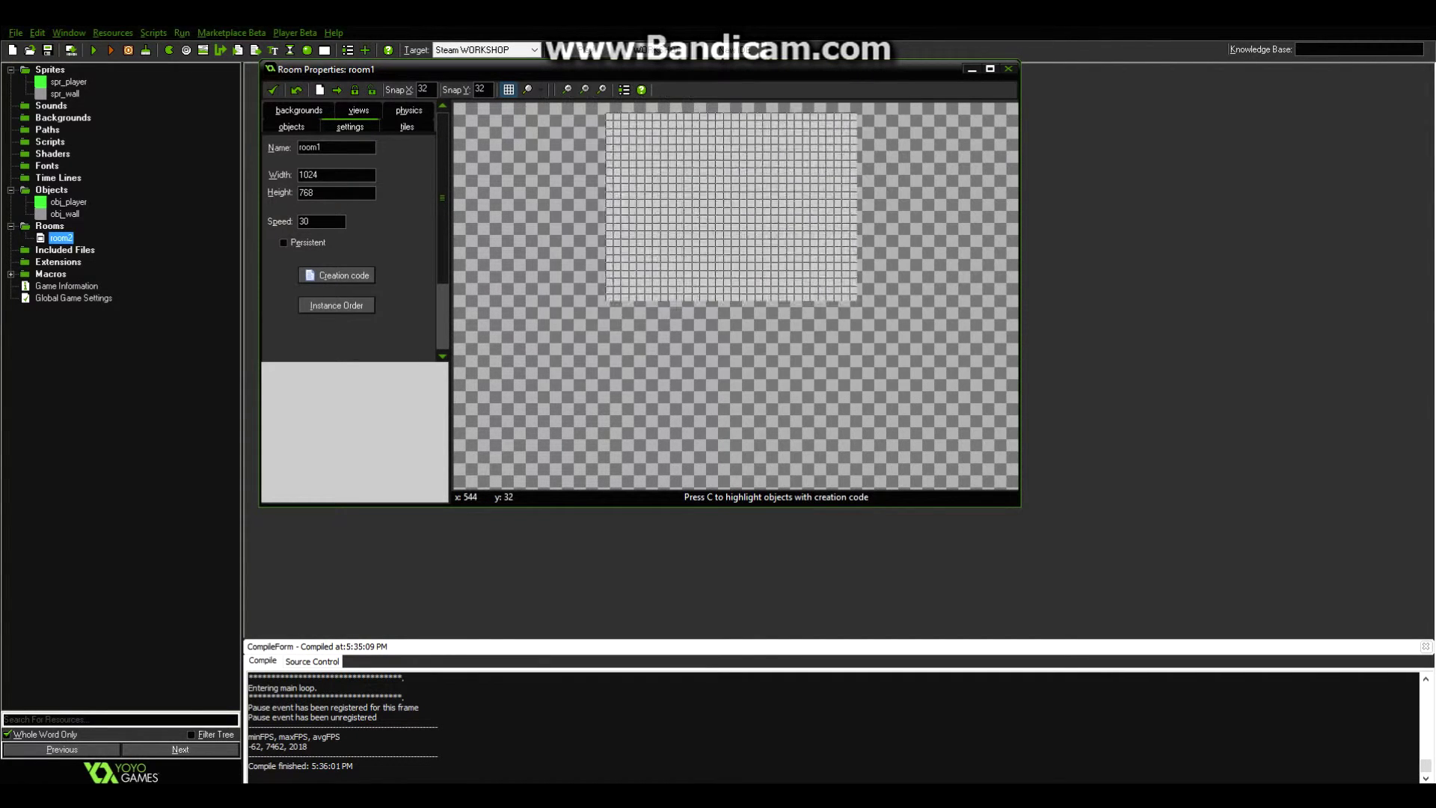
scroll(709, 120, "up", 2)
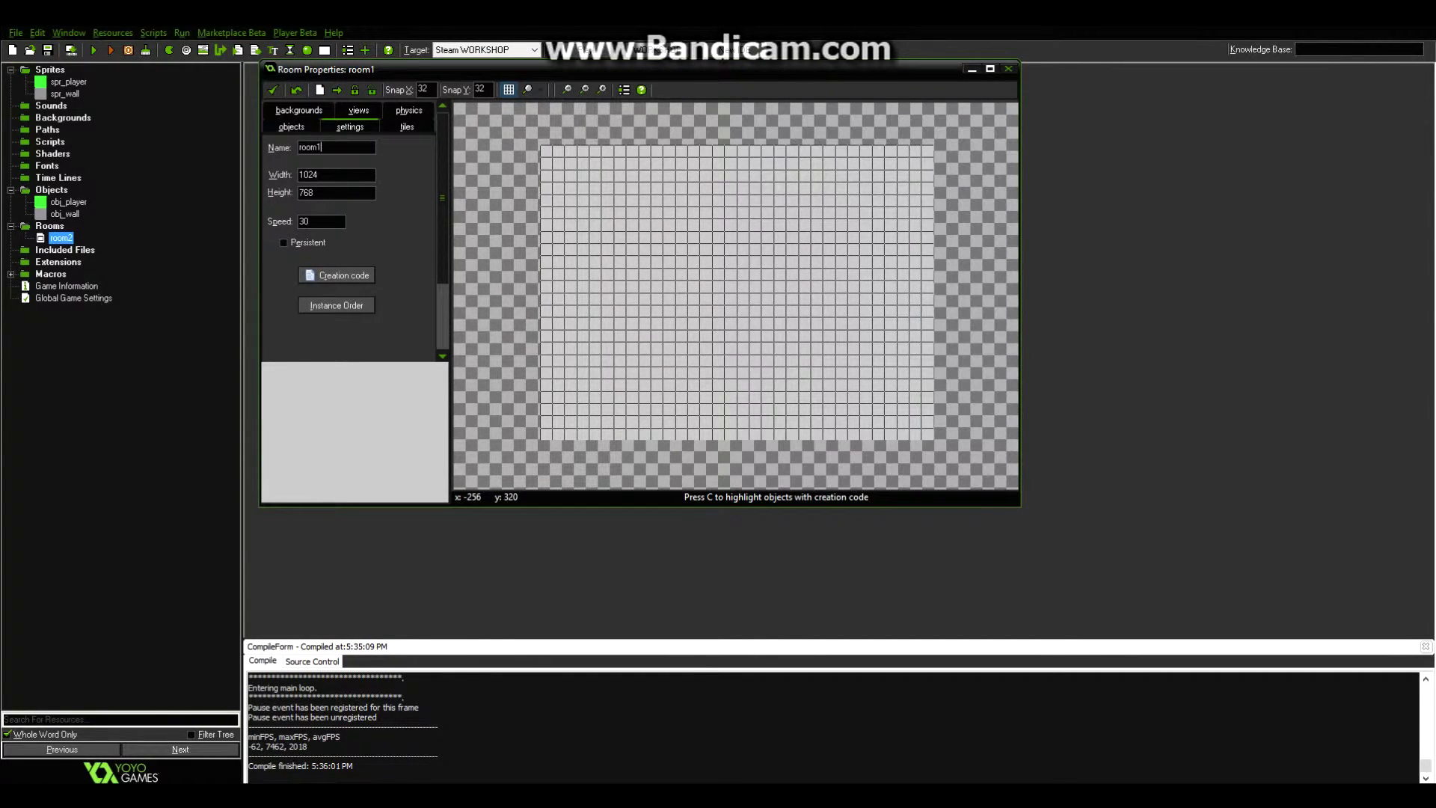
double_click(308, 221)
type("60")
Step: Change room1's background colour to the medium blue in the second row of the basic colours
left_click(298, 111)
left_click(349, 166)
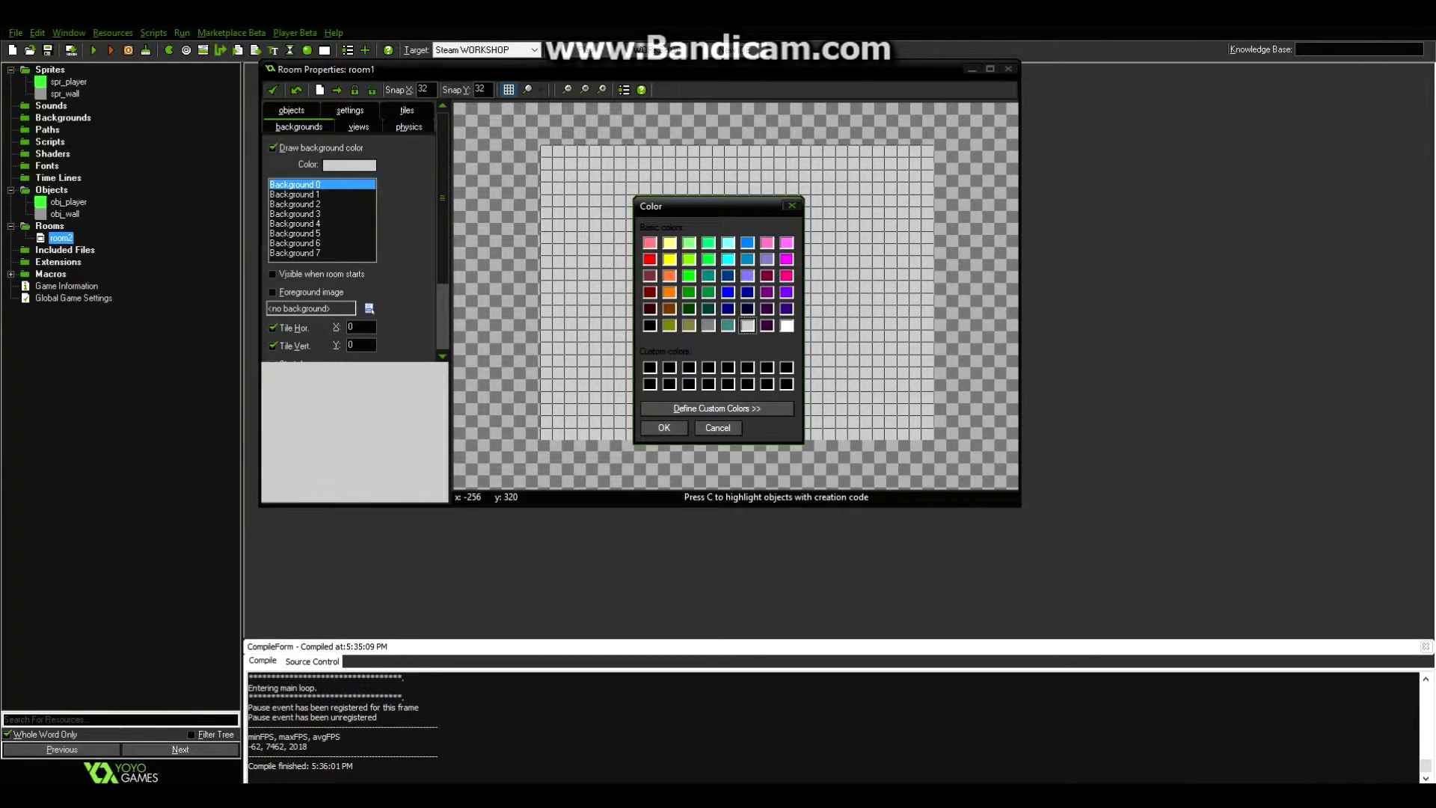
left_click(748, 243)
left_click(664, 427)
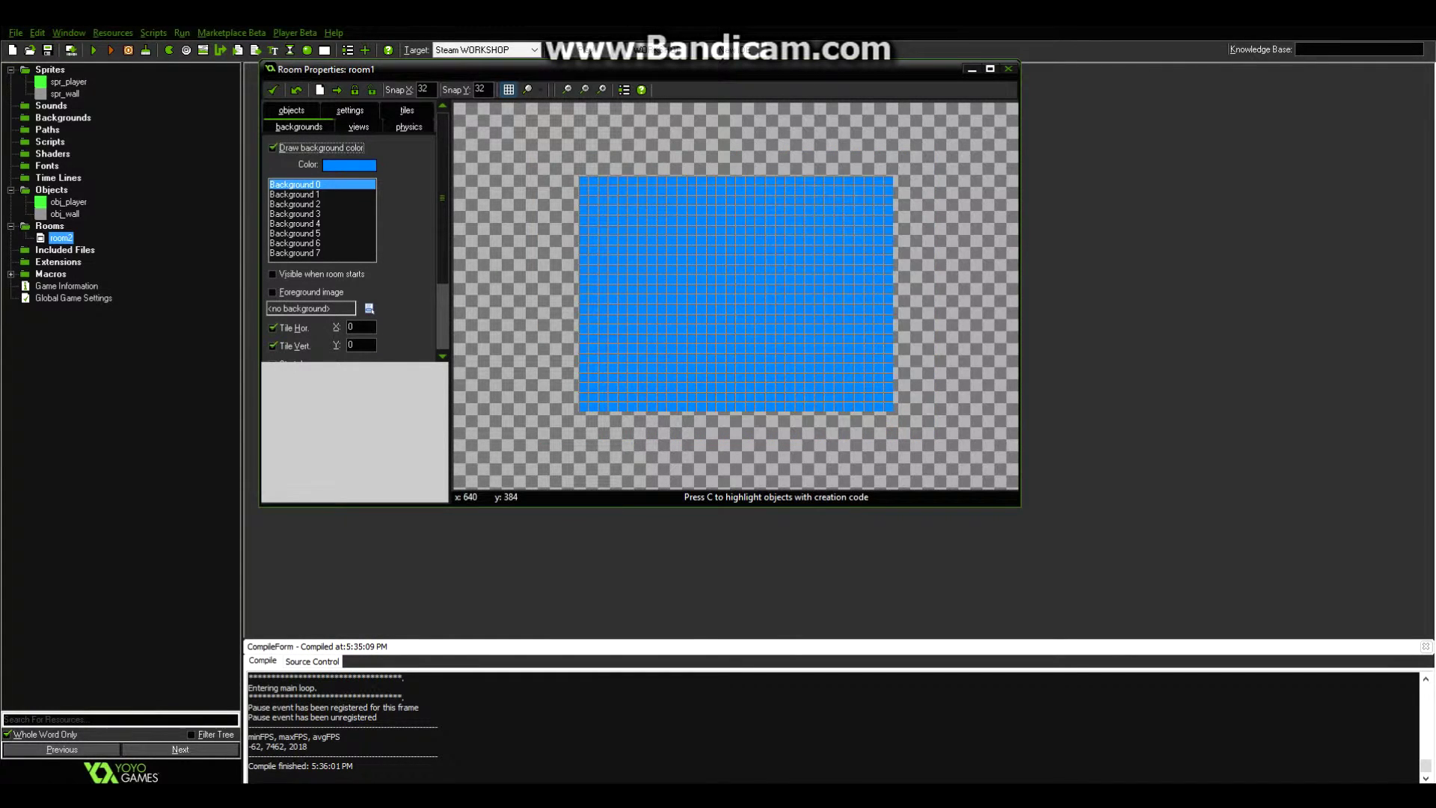
left_click(350, 166)
left_click(747, 259)
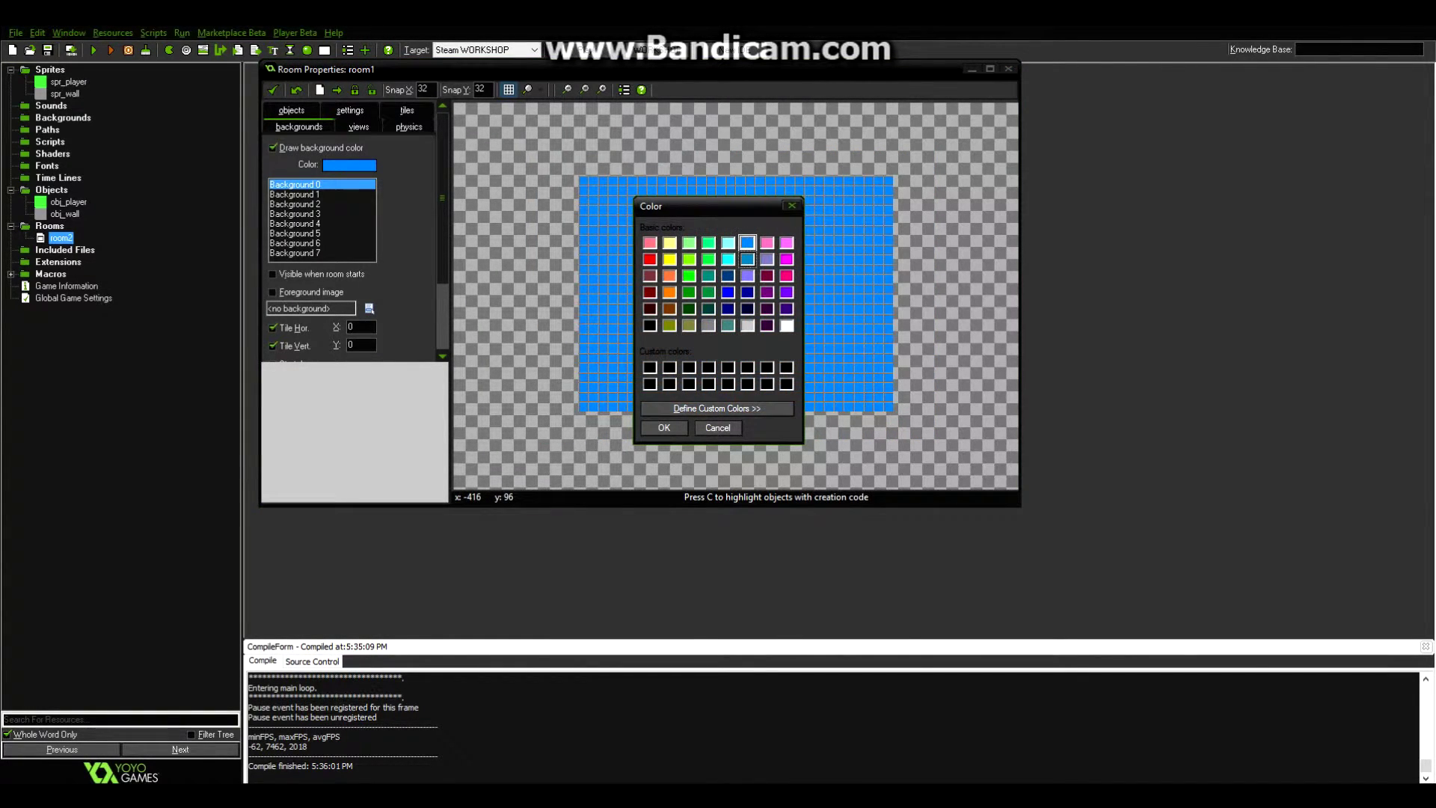
left_click(664, 428)
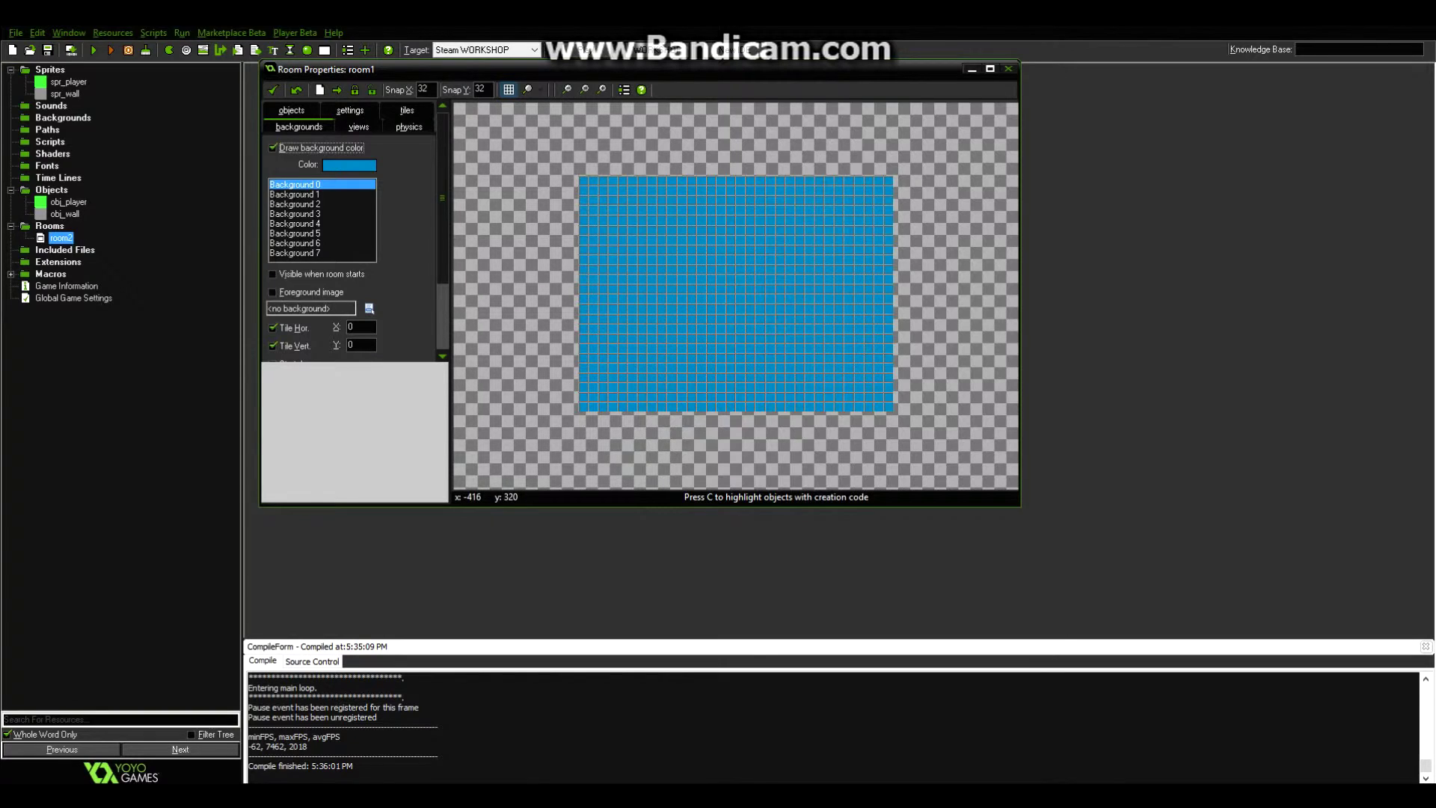
Step: Place an obj_player instance near the room's lower-left corner, at about x 64, y 672
left_click(291, 110)
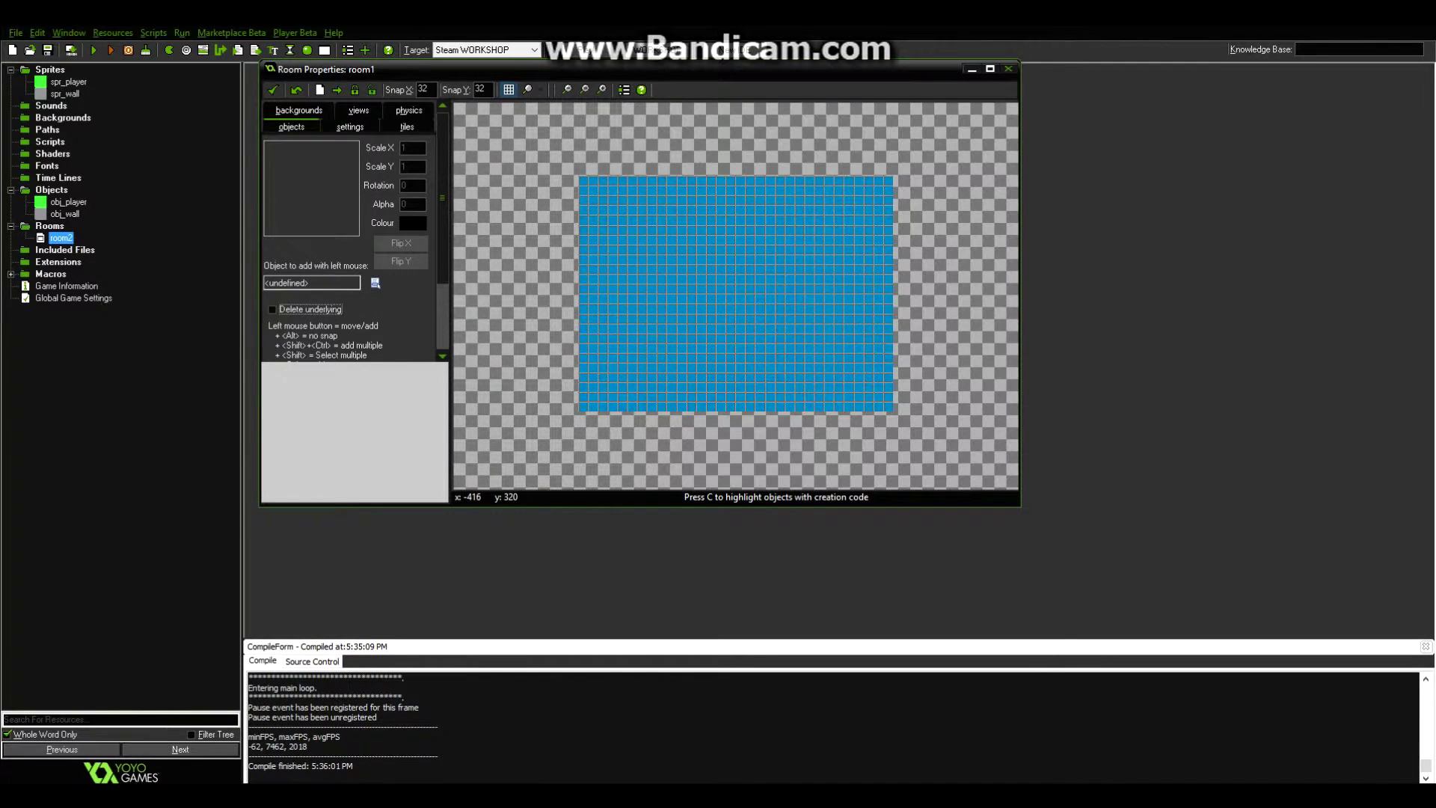
left_click(310, 283)
left_click(329, 290)
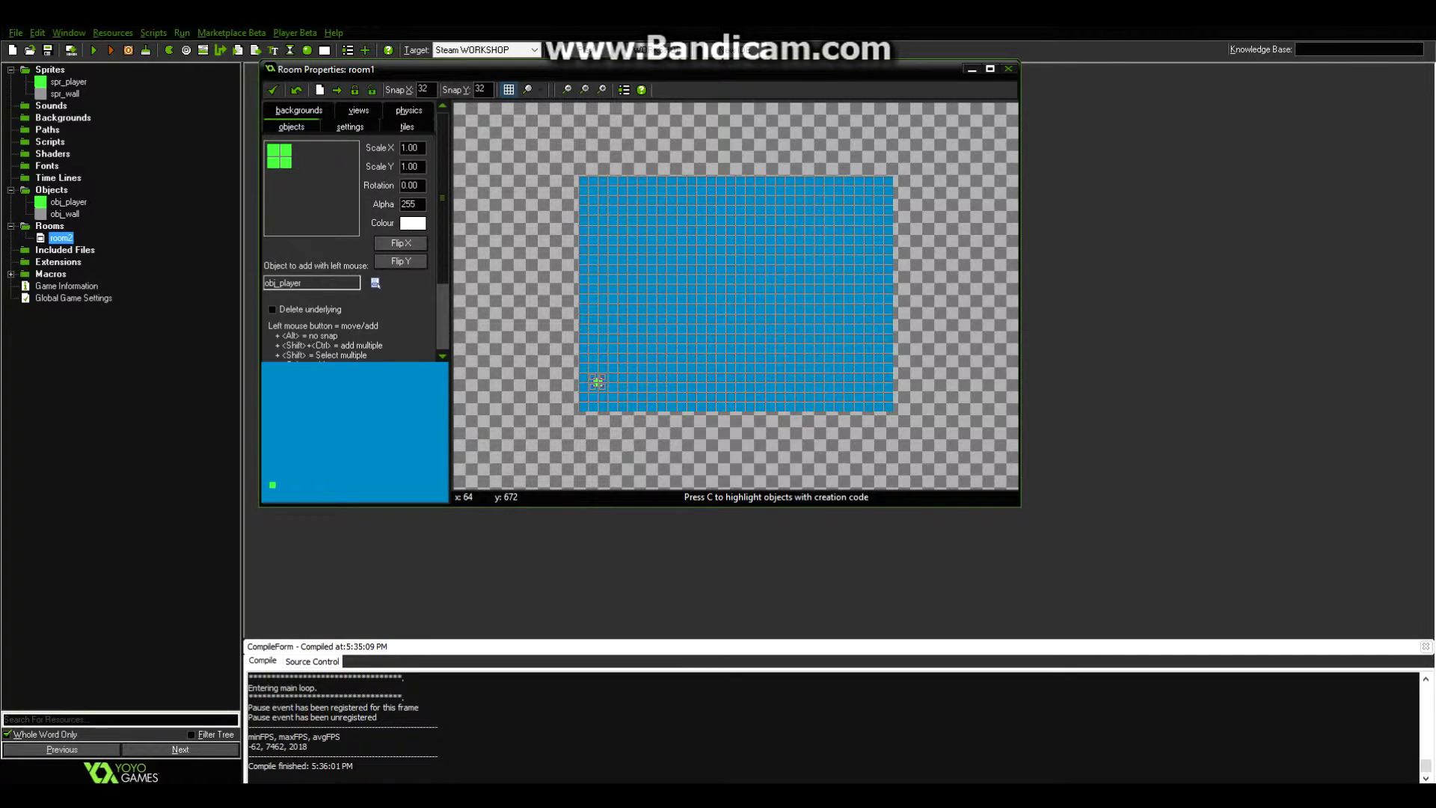
Step: Set the room grid's horizontal and vertical snap to 8
double_click(423, 89)
type("8")
key("Tab")
type("8")
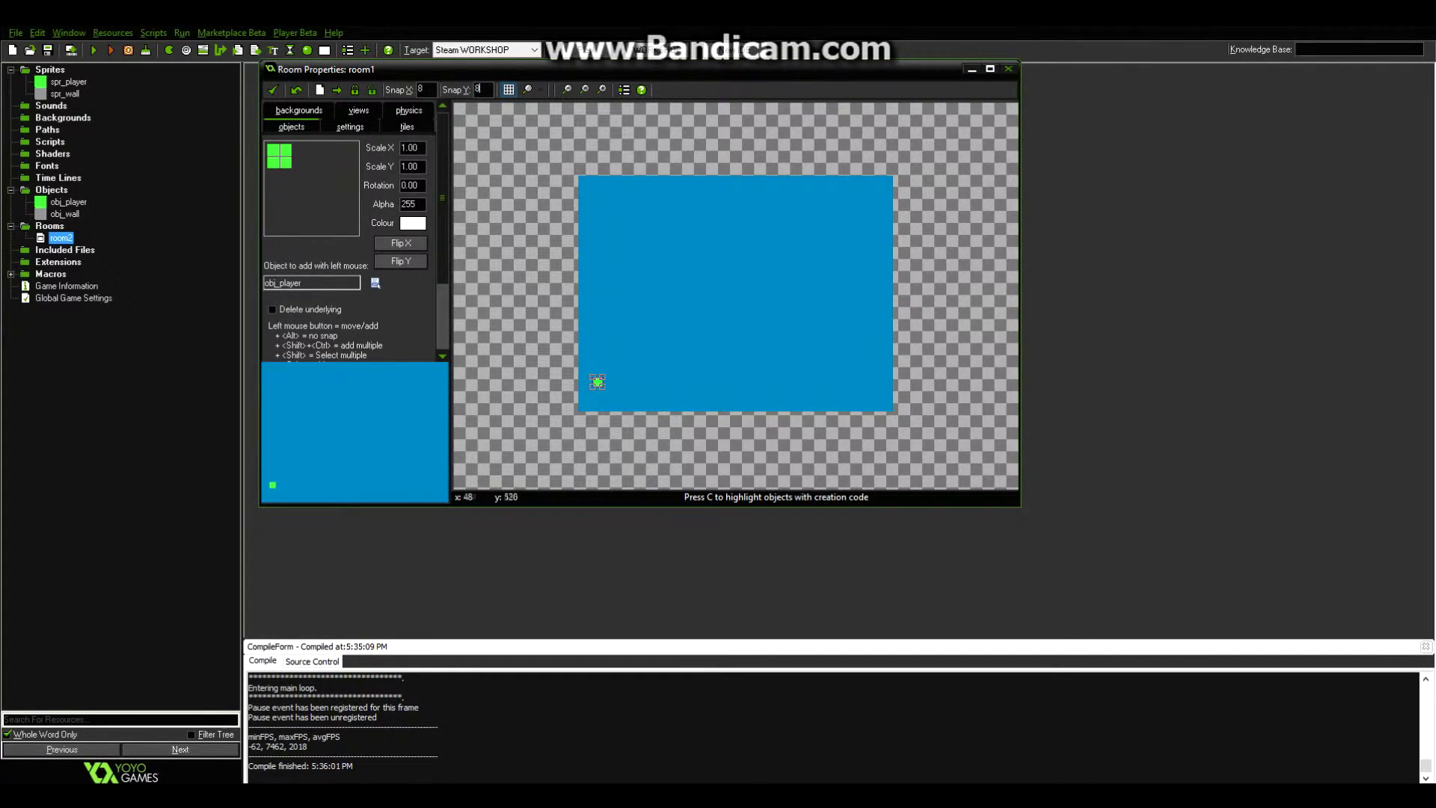
Step: Move the player instance closer to the room's lower-left corner and save the room
scroll(502, 393, "up", 2)
left_click_drag(534, 390, 516, 432)
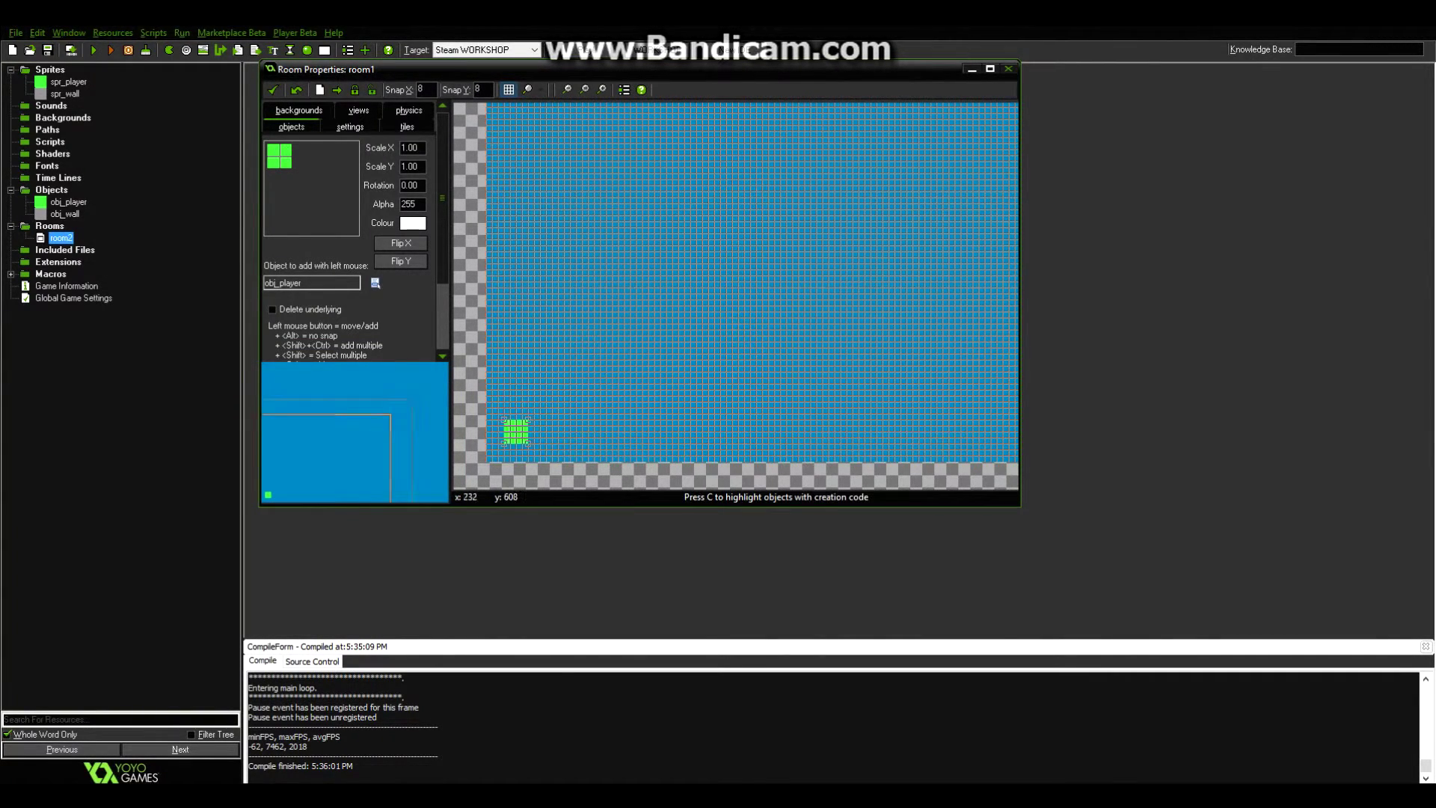
scroll(822, 298, "down", 5)
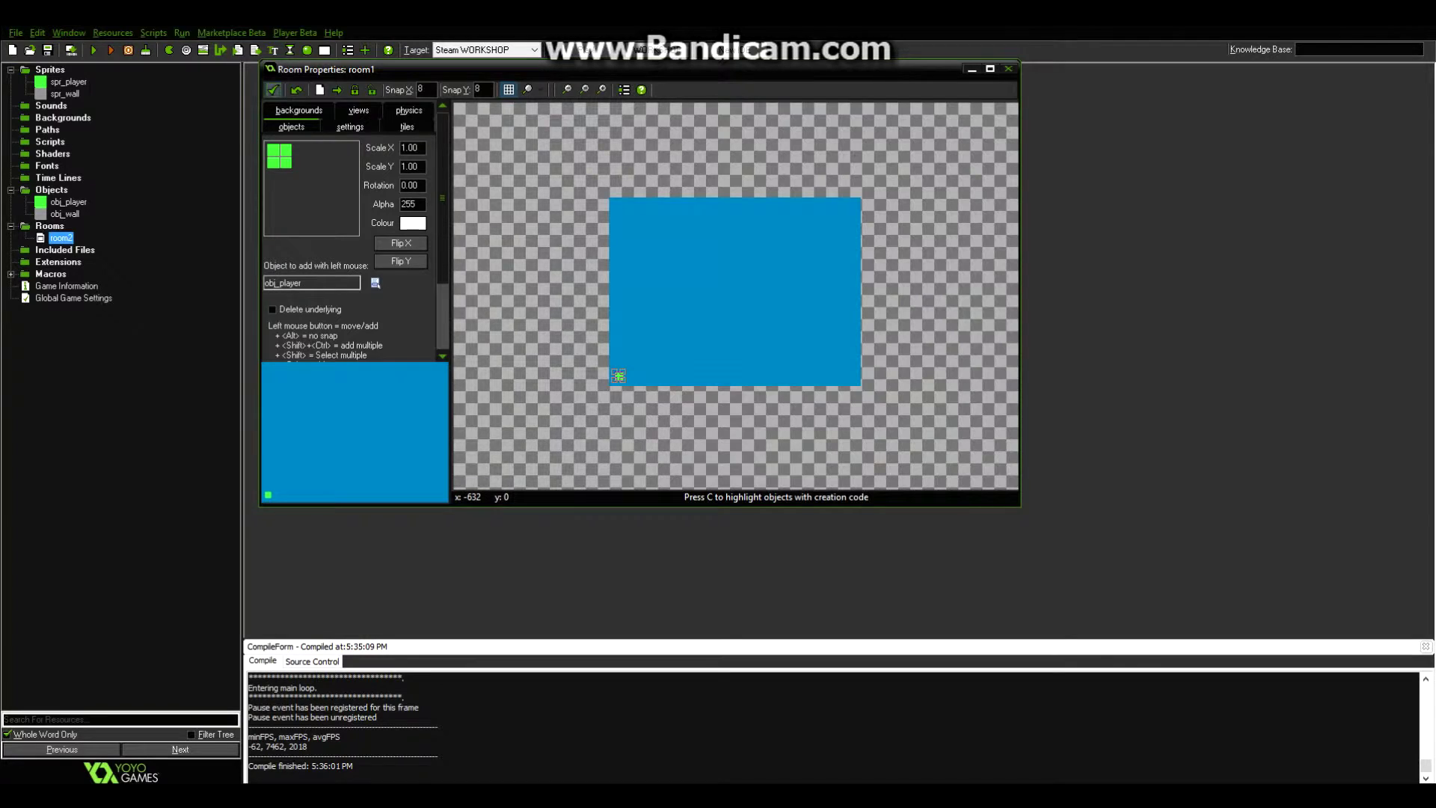
left_click(272, 90)
Step: Add a Keyboard event for the letter W to obj_player
double_click(68, 202)
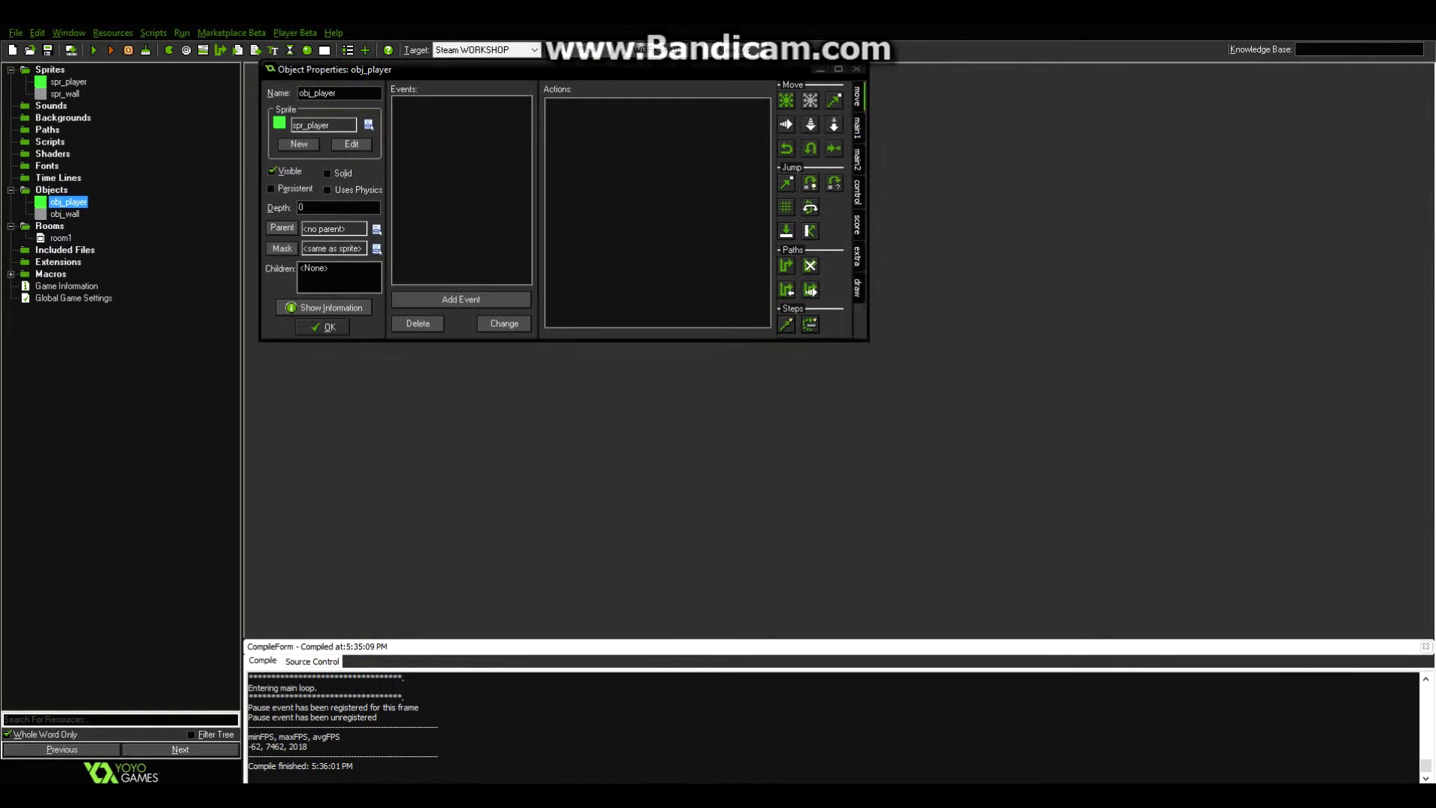
left_click(461, 300)
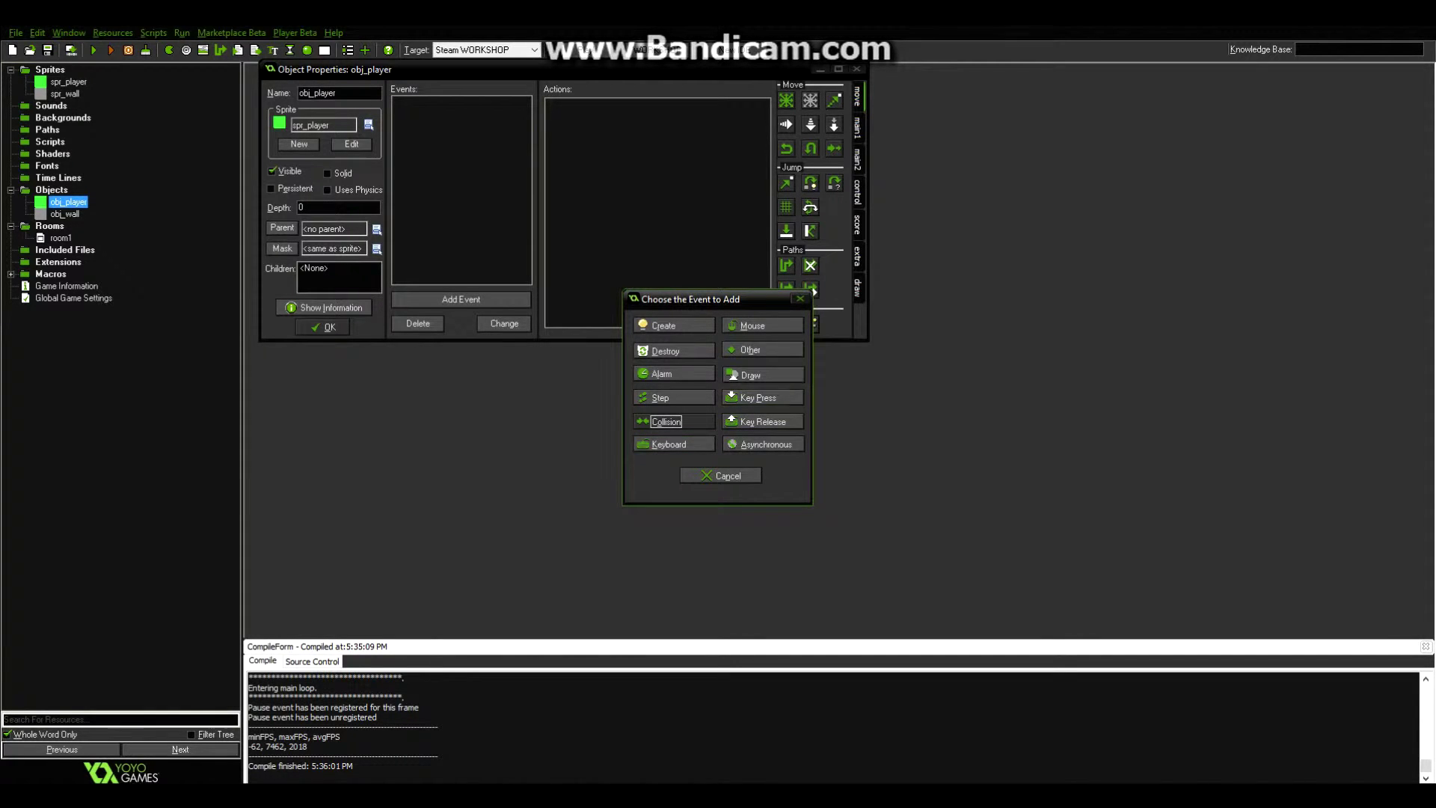
left_click(776, 398)
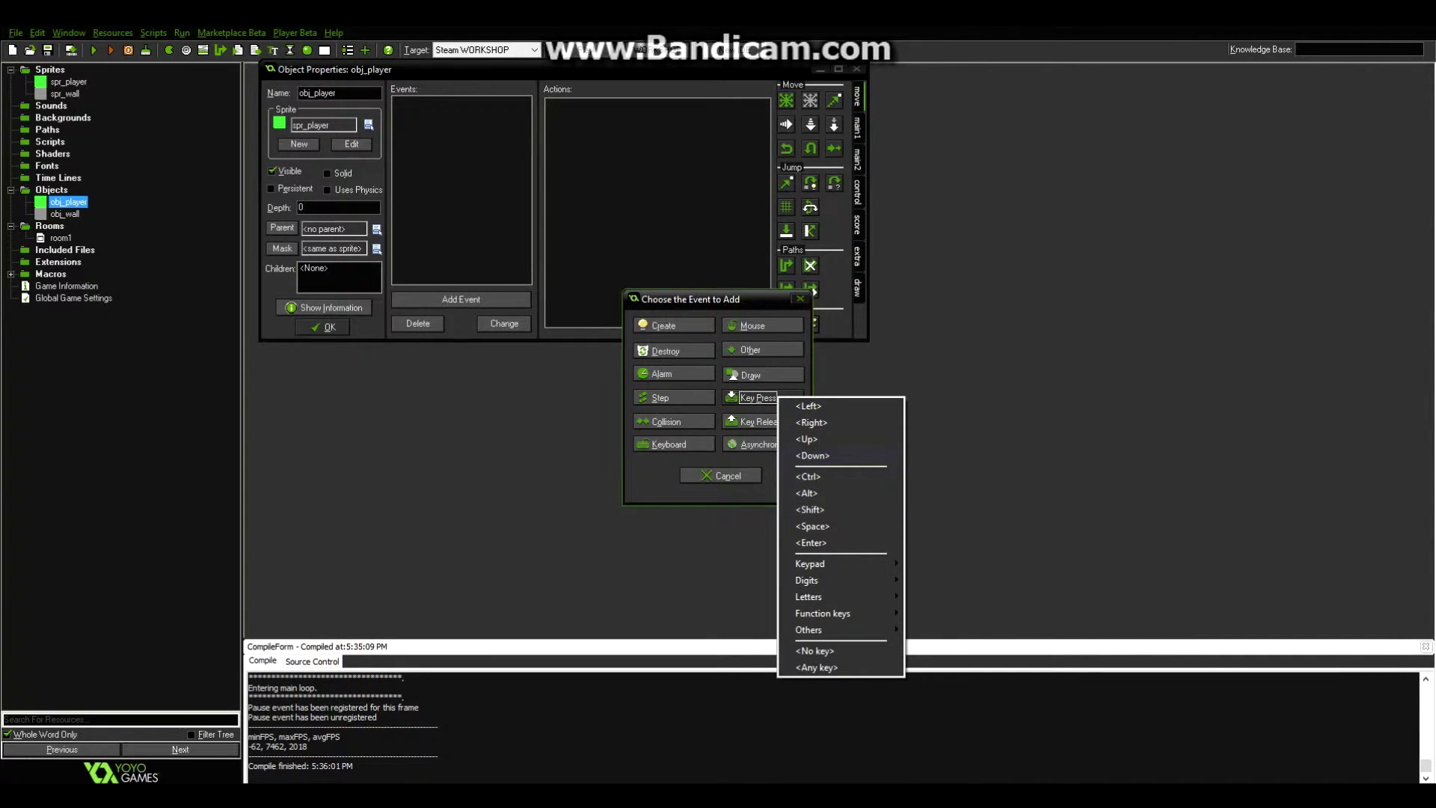
left_click(674, 442)
mouse_move(704, 623)
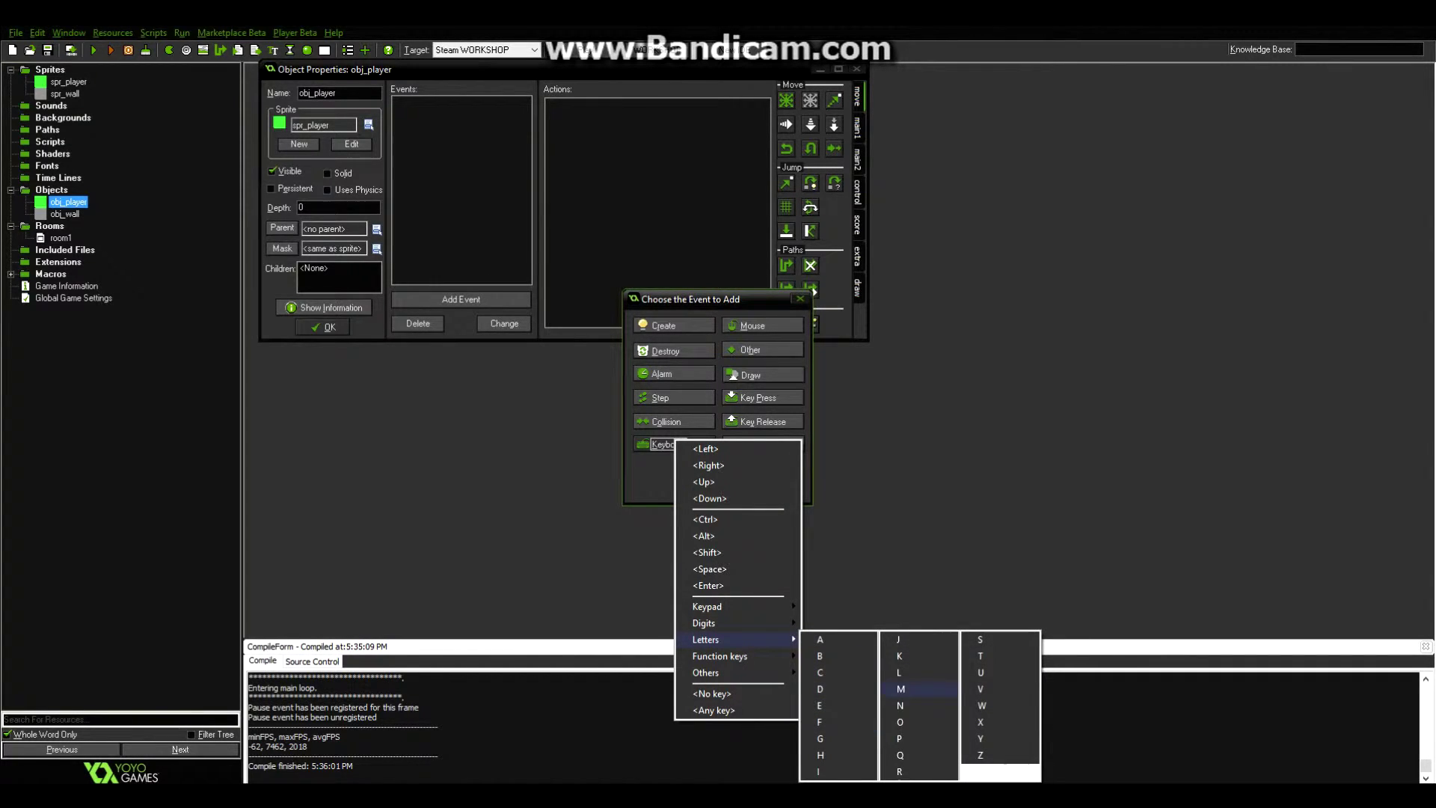
left_click(981, 705)
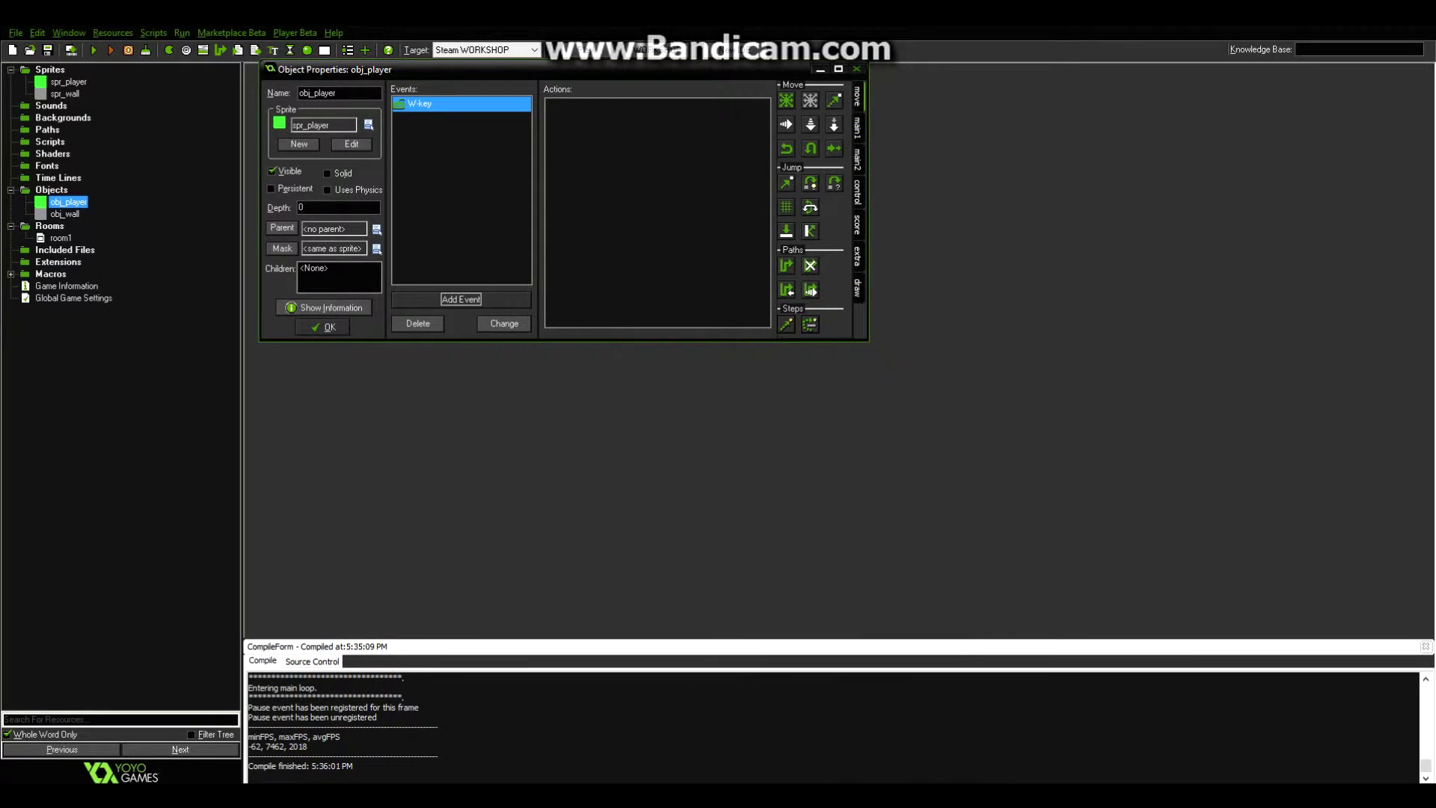
Step: Add a Move Fixed action with the upward direction to the W-key event and set its speed
left_click_drag(787, 100, 658, 202)
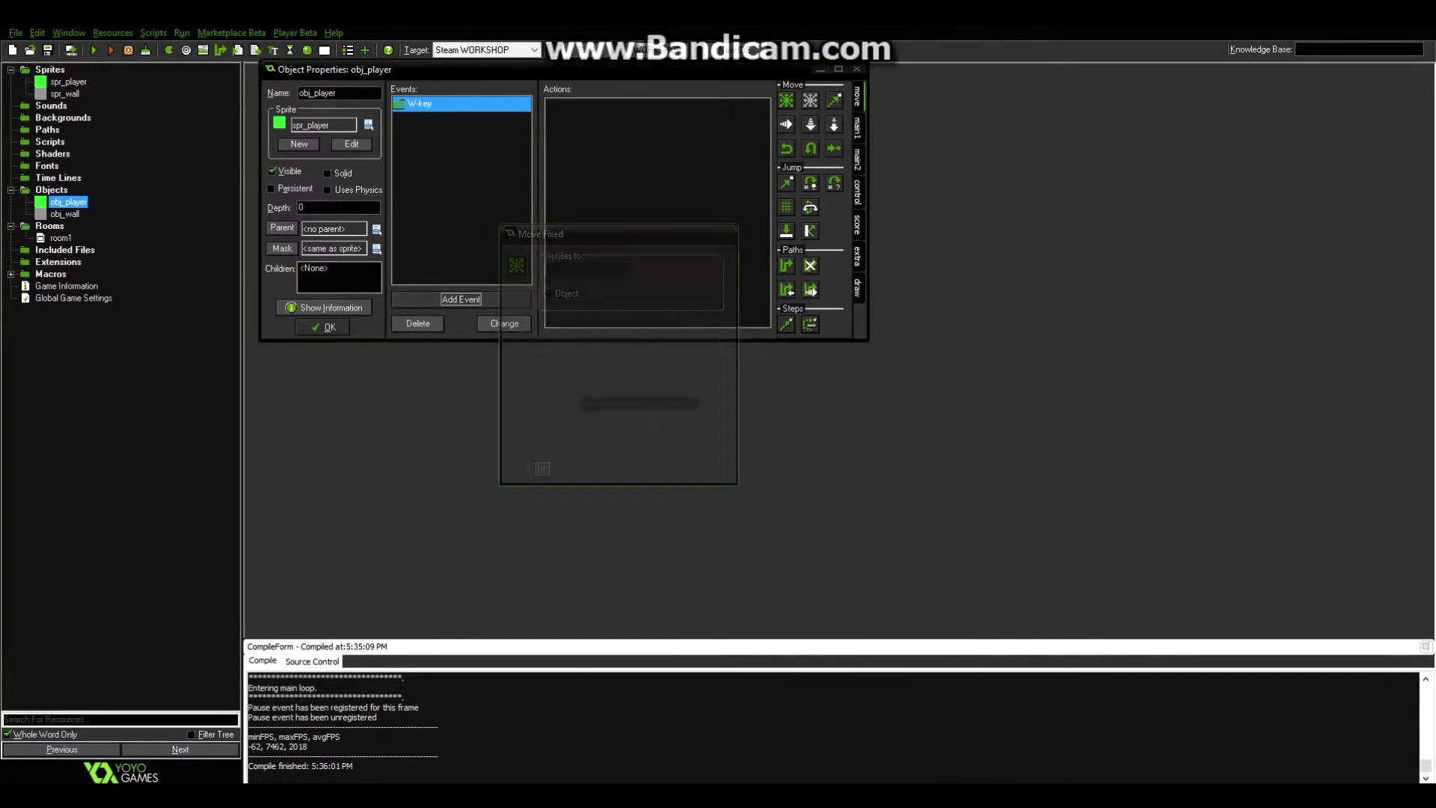
left_click(608, 340)
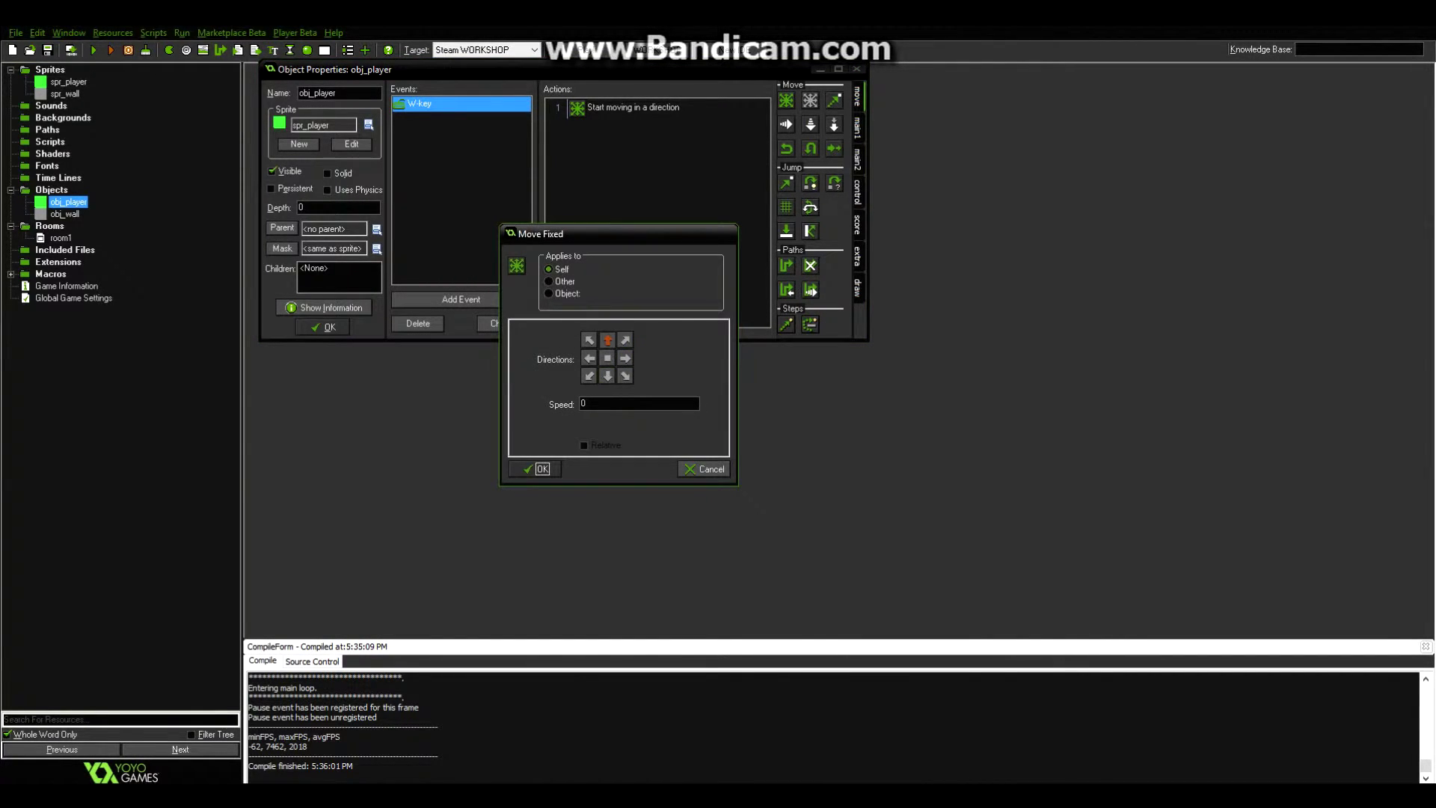
double_click(607, 404)
left_click(536, 469)
Step: Add a Keyboard event for the letter A to obj_player
left_click(460, 299)
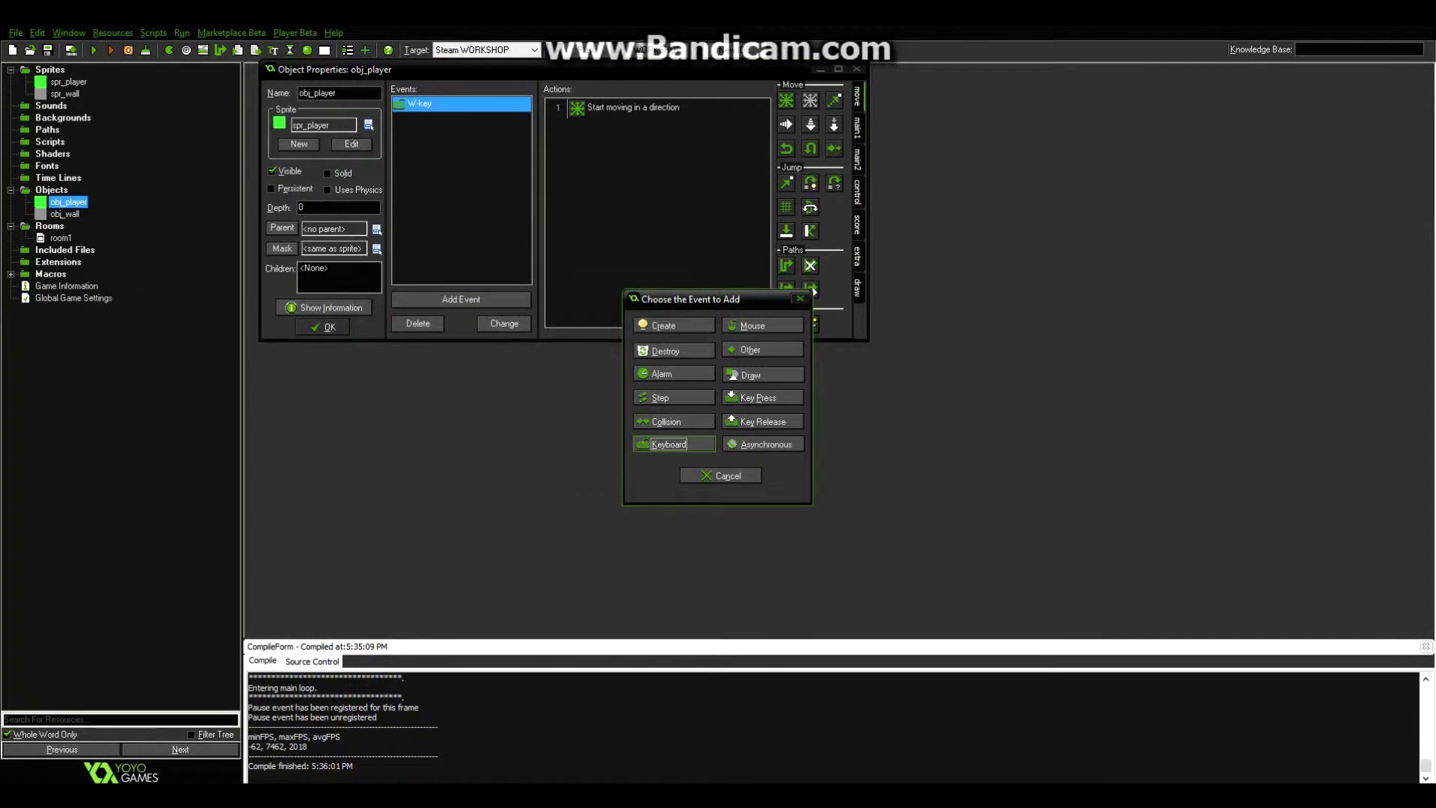
left_click(697, 444)
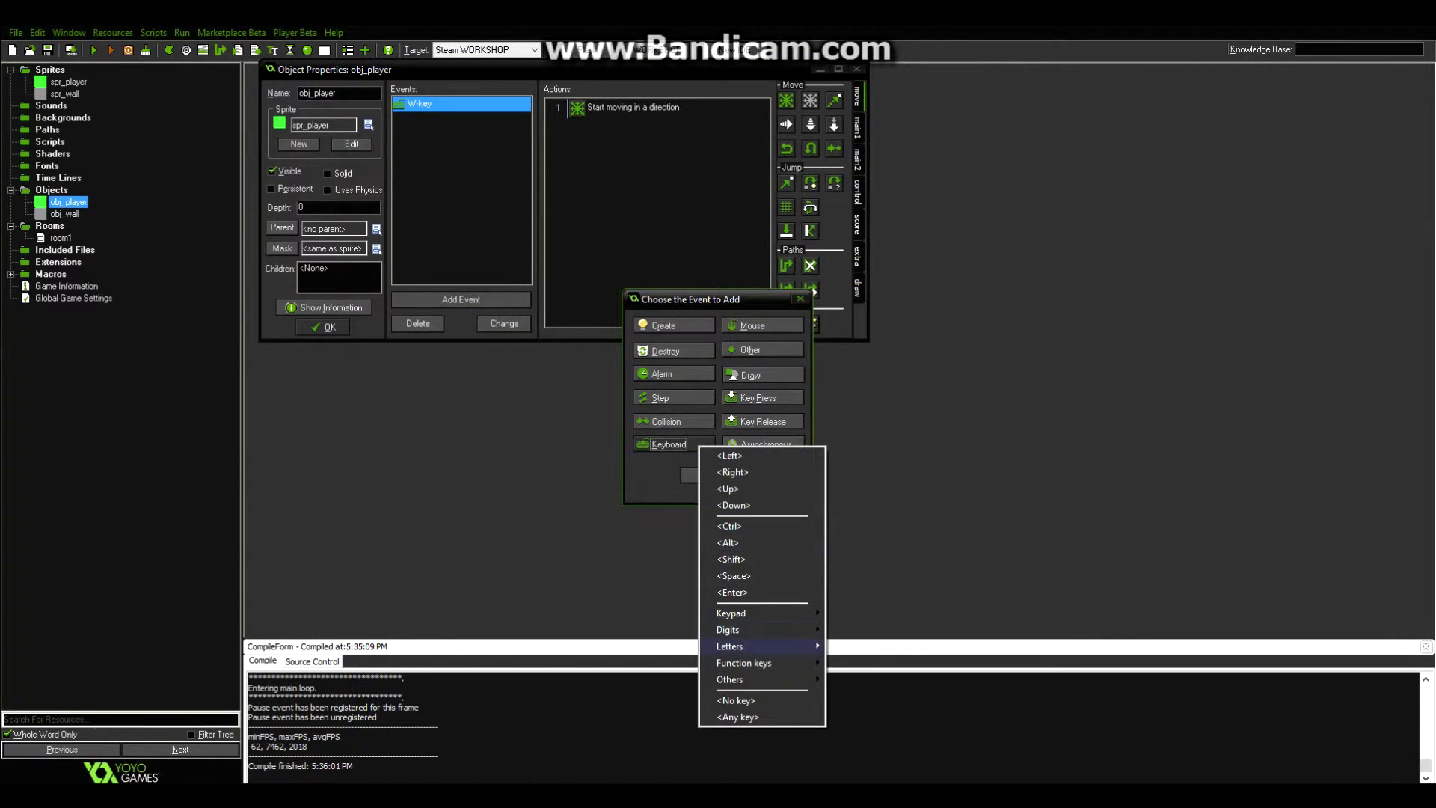
mouse_move(737, 646)
left_click(845, 647)
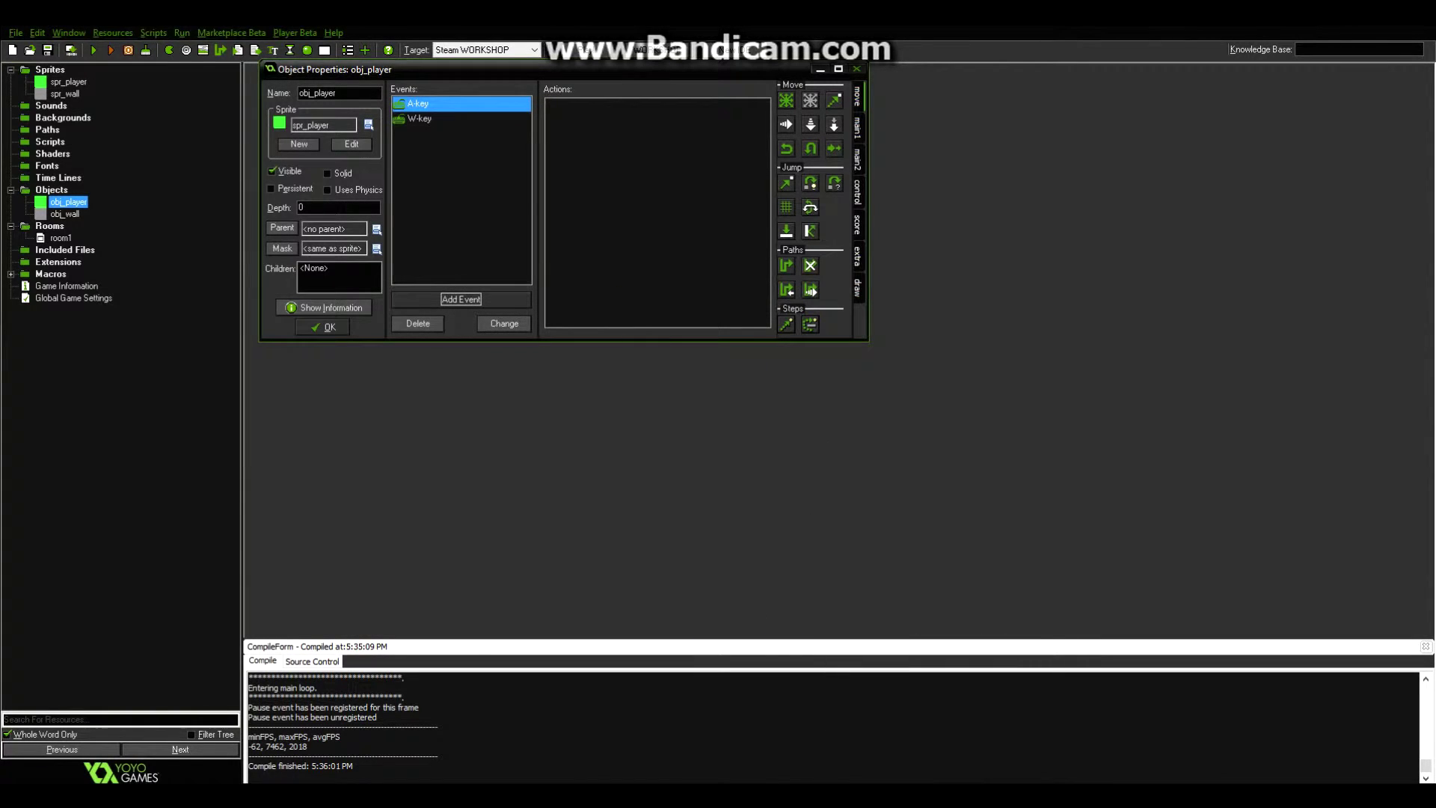
Step: Add a Move Fixed action to the A-key event with the left direction and a speed of 5
left_click_drag(787, 100, 643, 187)
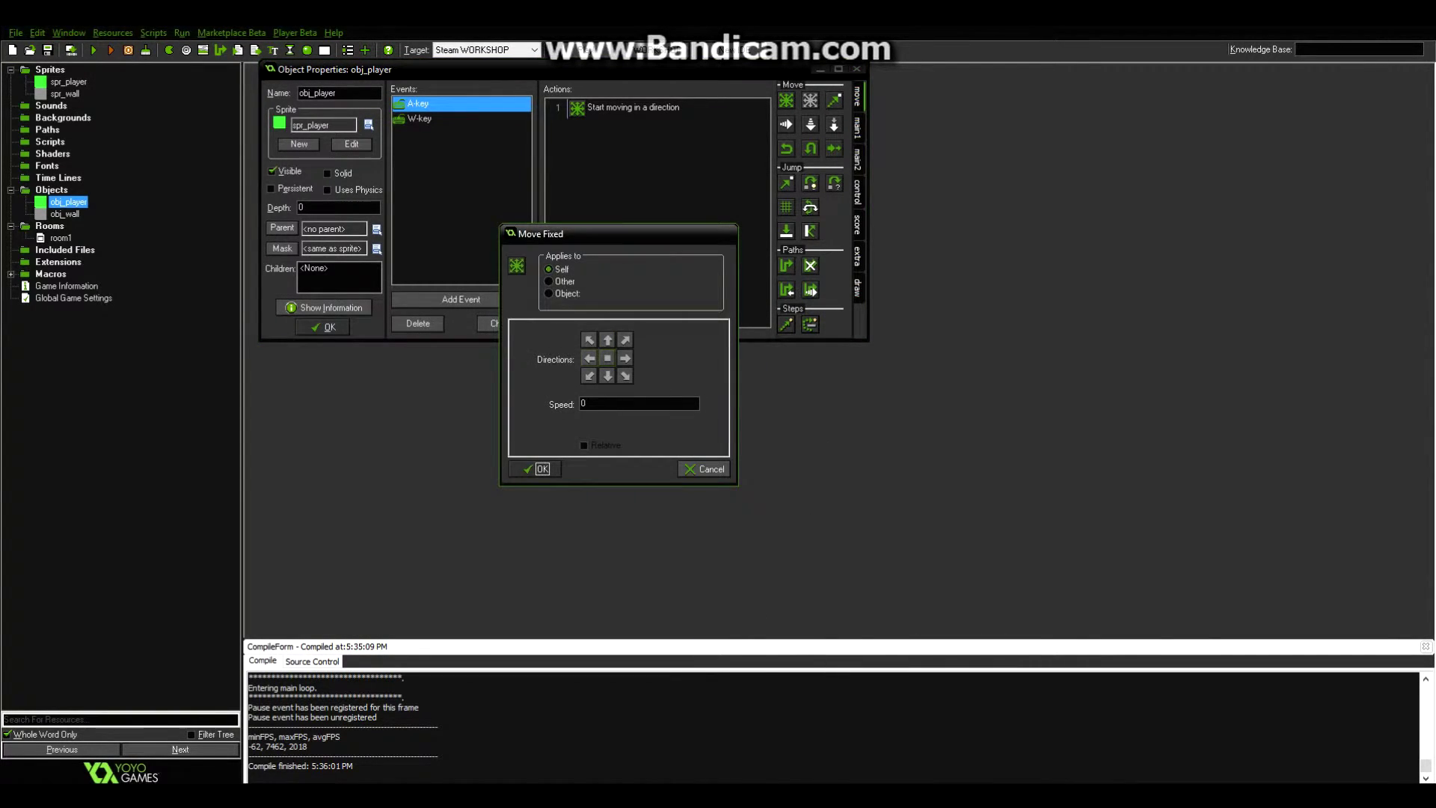
left_click(589, 358)
double_click(607, 404)
type("5")
left_click(535, 469)
Step: Add a Keyboard event for the letter D to obj_player
left_click(461, 300)
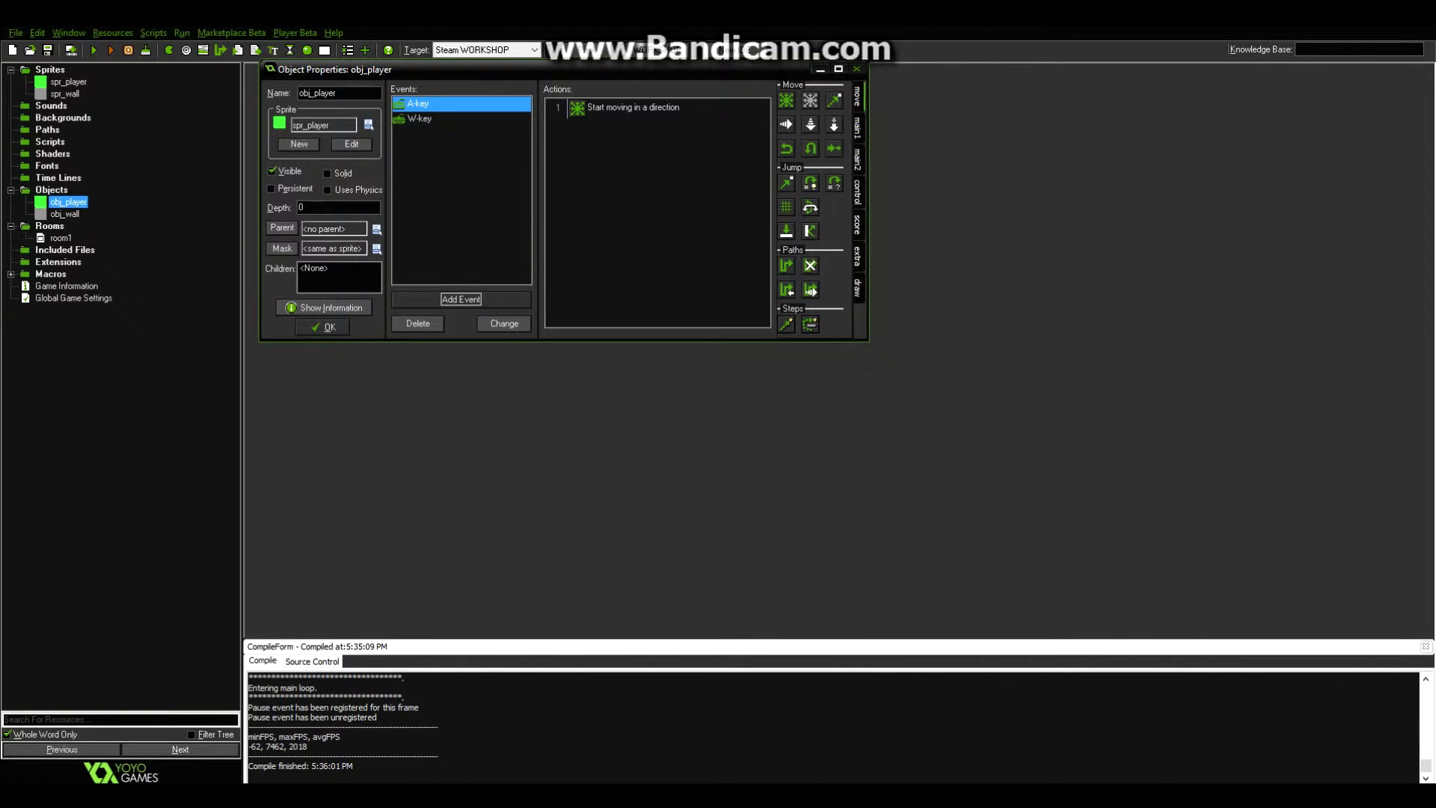
left_click(685, 448)
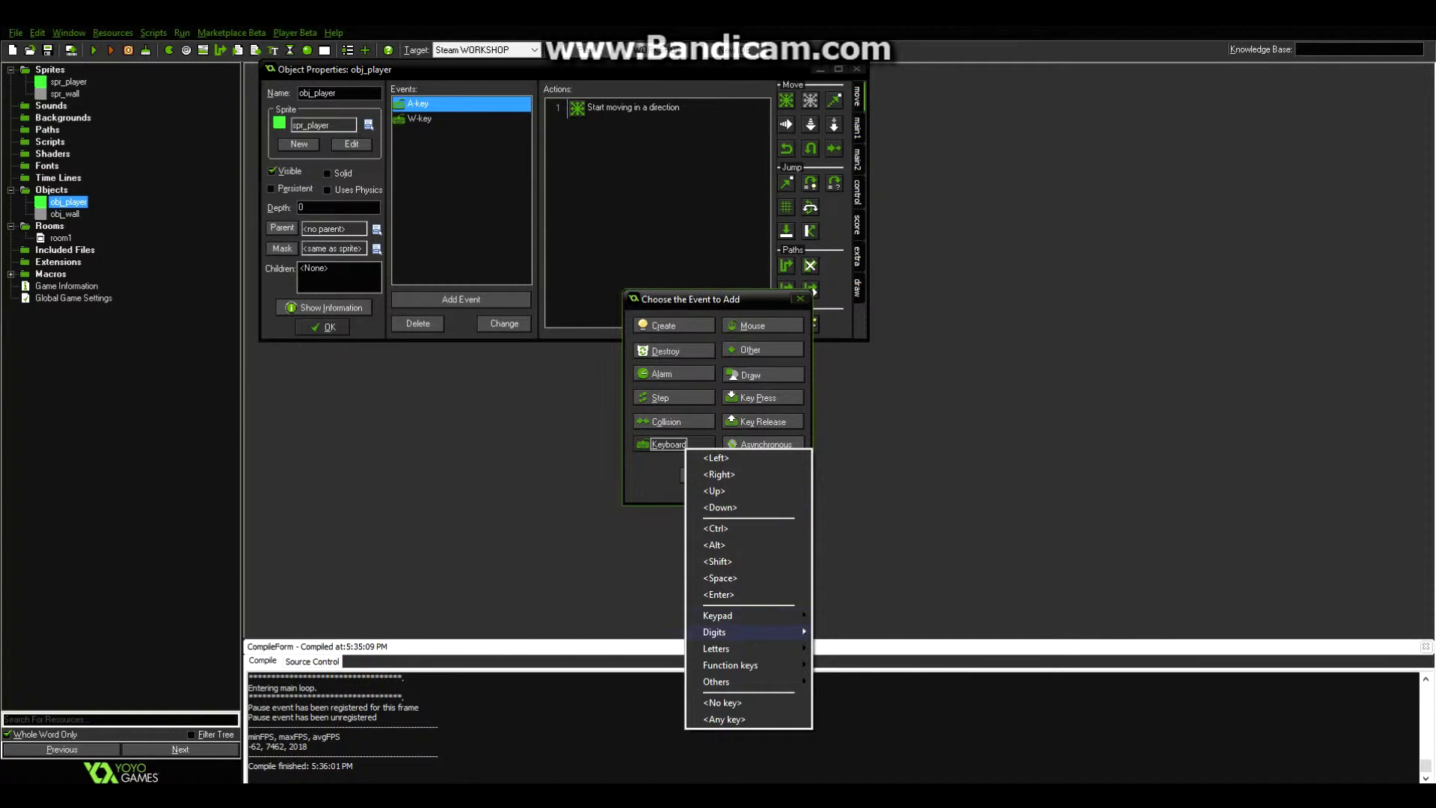
key("Right")
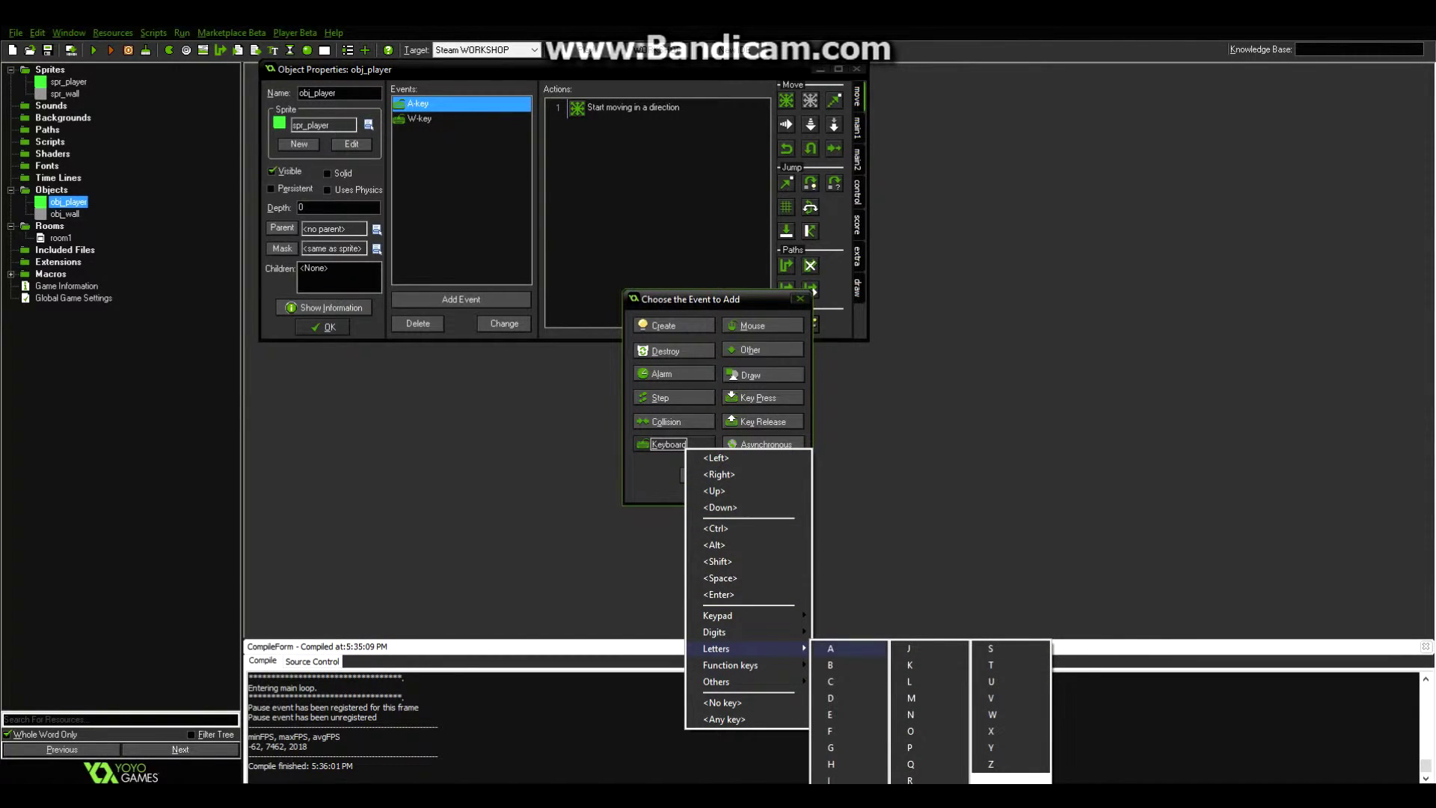
key("Down")
key("Down")
key("Down")
key("Down")
key("Down")
key("Down")
key("Down")
key("Down")
key("Down")
key("Down")
key("Down")
key("Down")
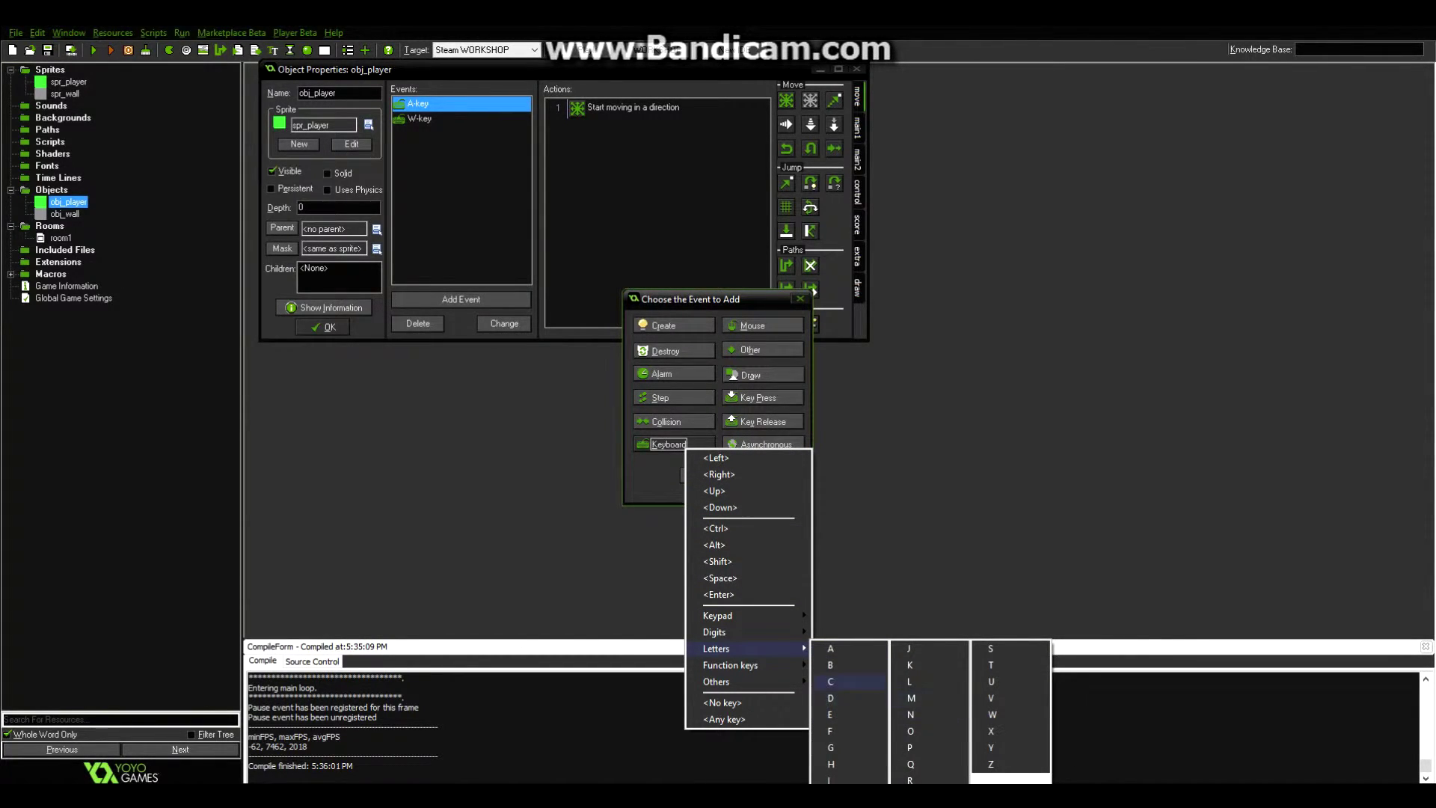
key("Down")
key("Return")
Step: Add a Move Fixed action with the right direction to the D-key event and set its speed
left_click_drag(786, 101, 644, 202)
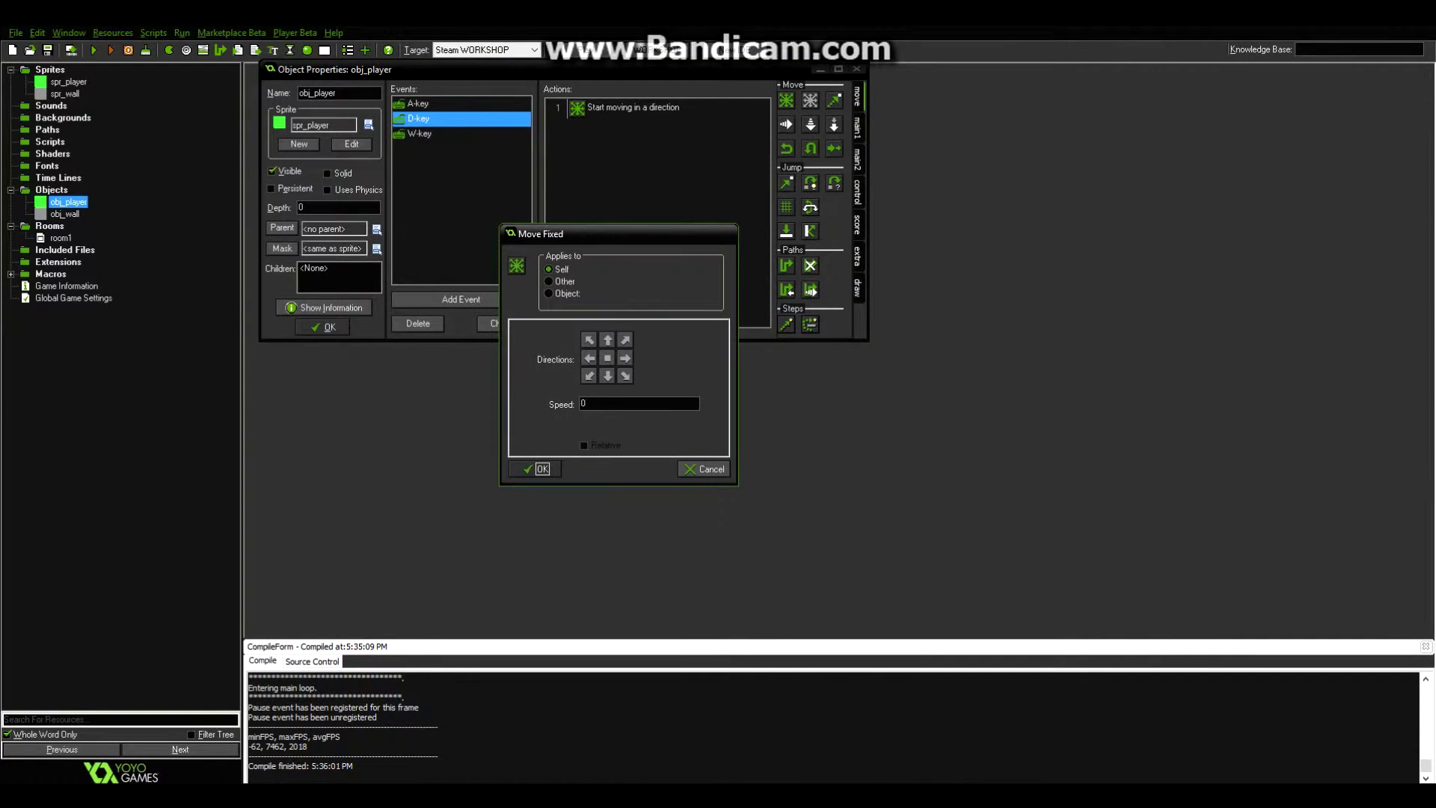
left_click(626, 358)
double_click(598, 404)
left_click(536, 469)
Step: Add a Keyboard event for the letter S to obj_player
left_click(461, 299)
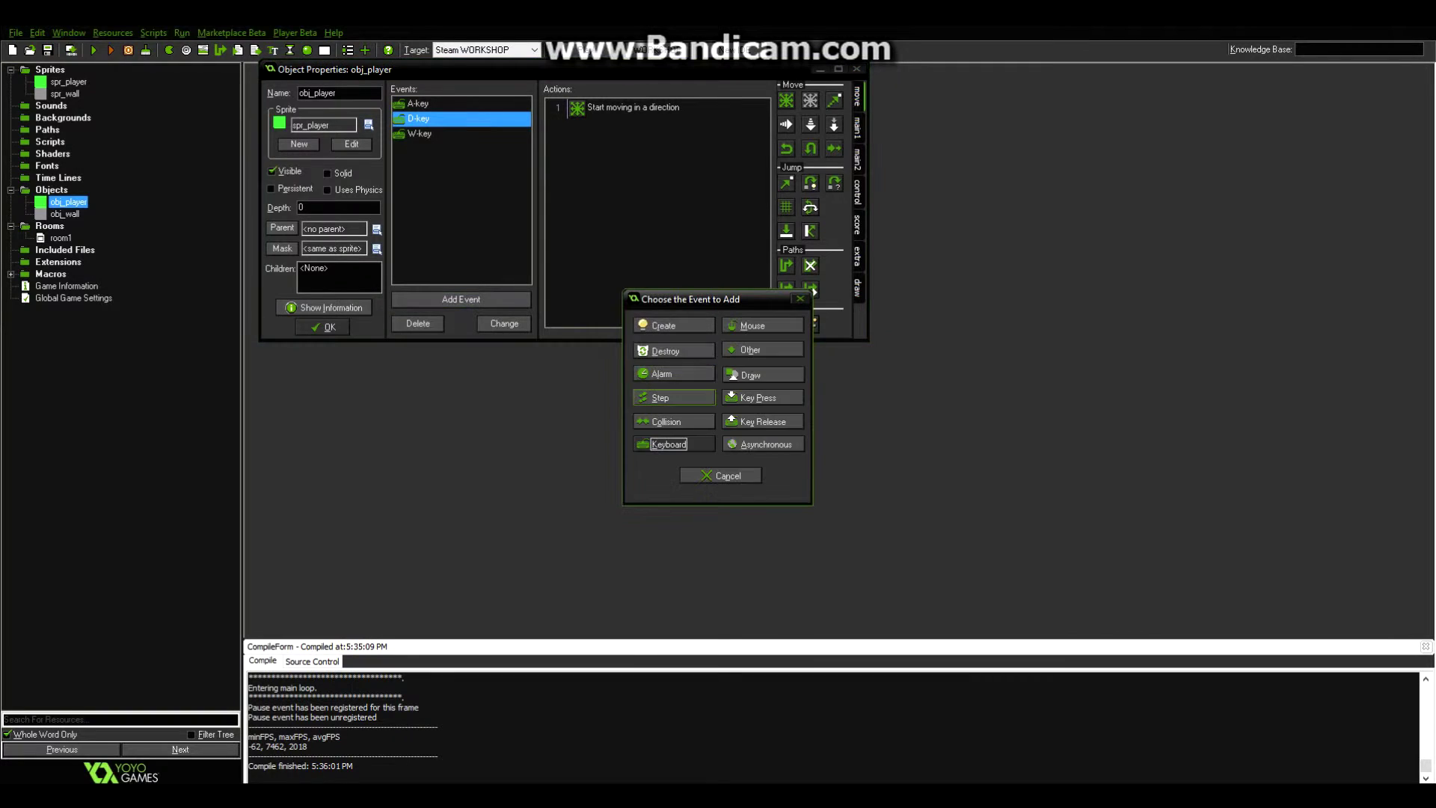
left_click(674, 445)
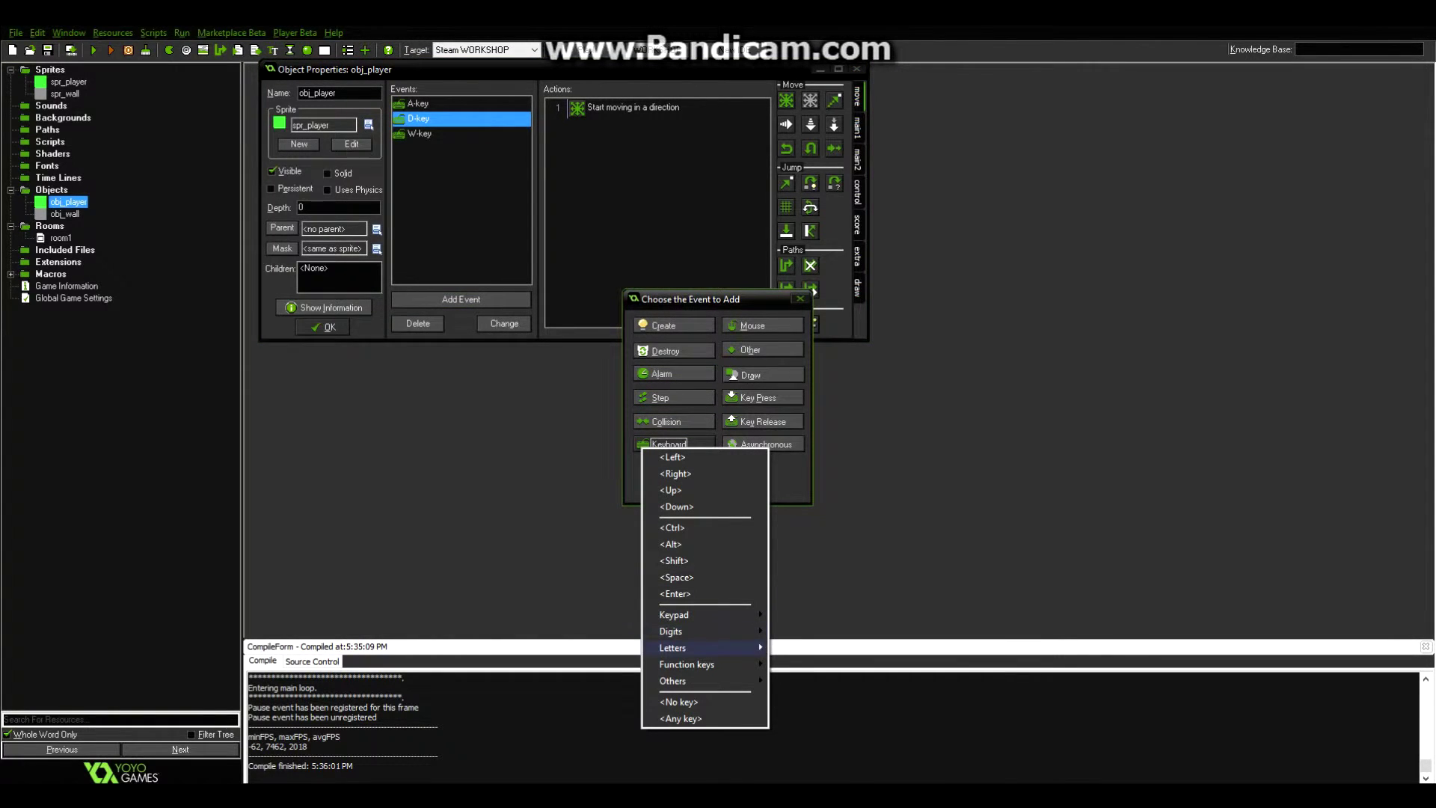
mouse_move(673, 647)
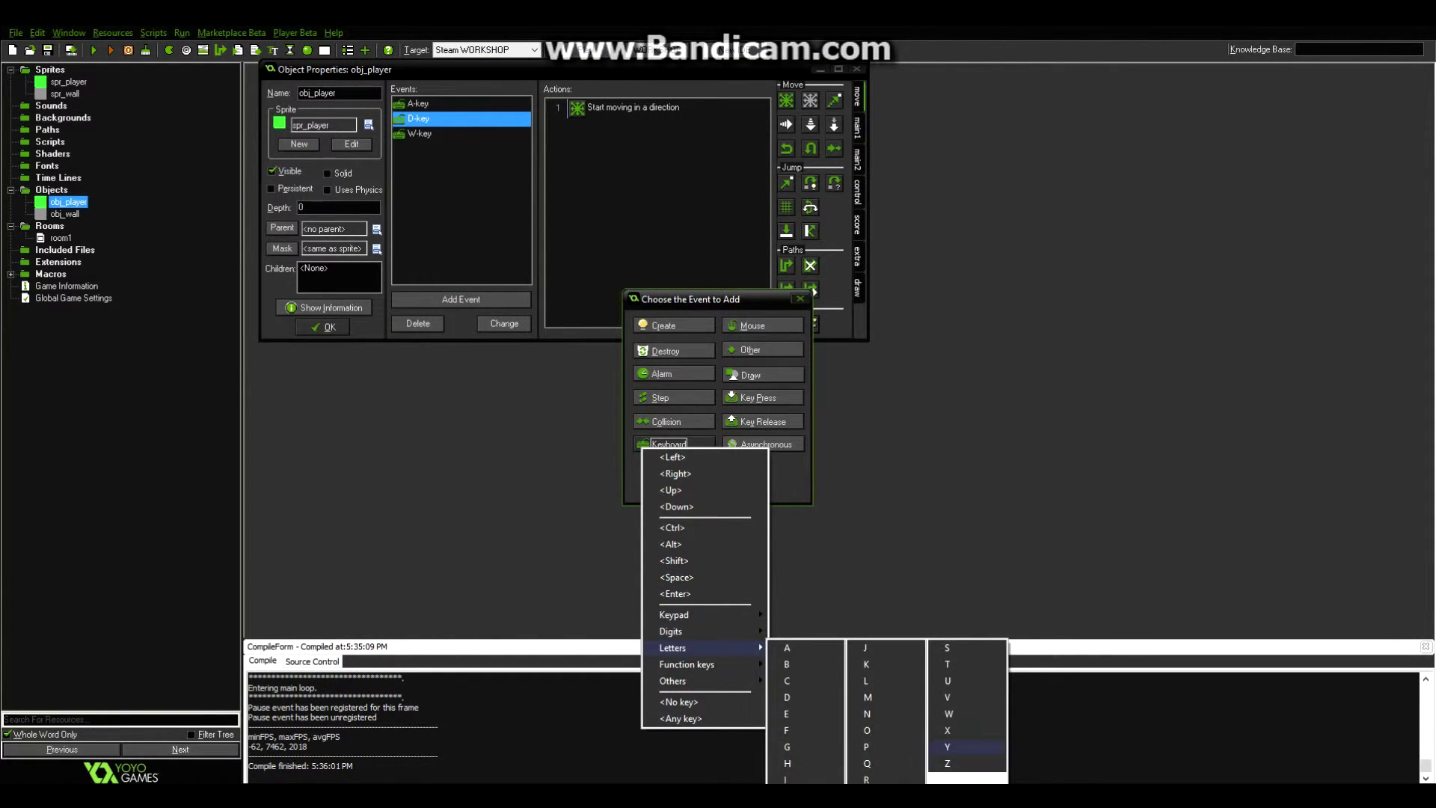
left_click(947, 648)
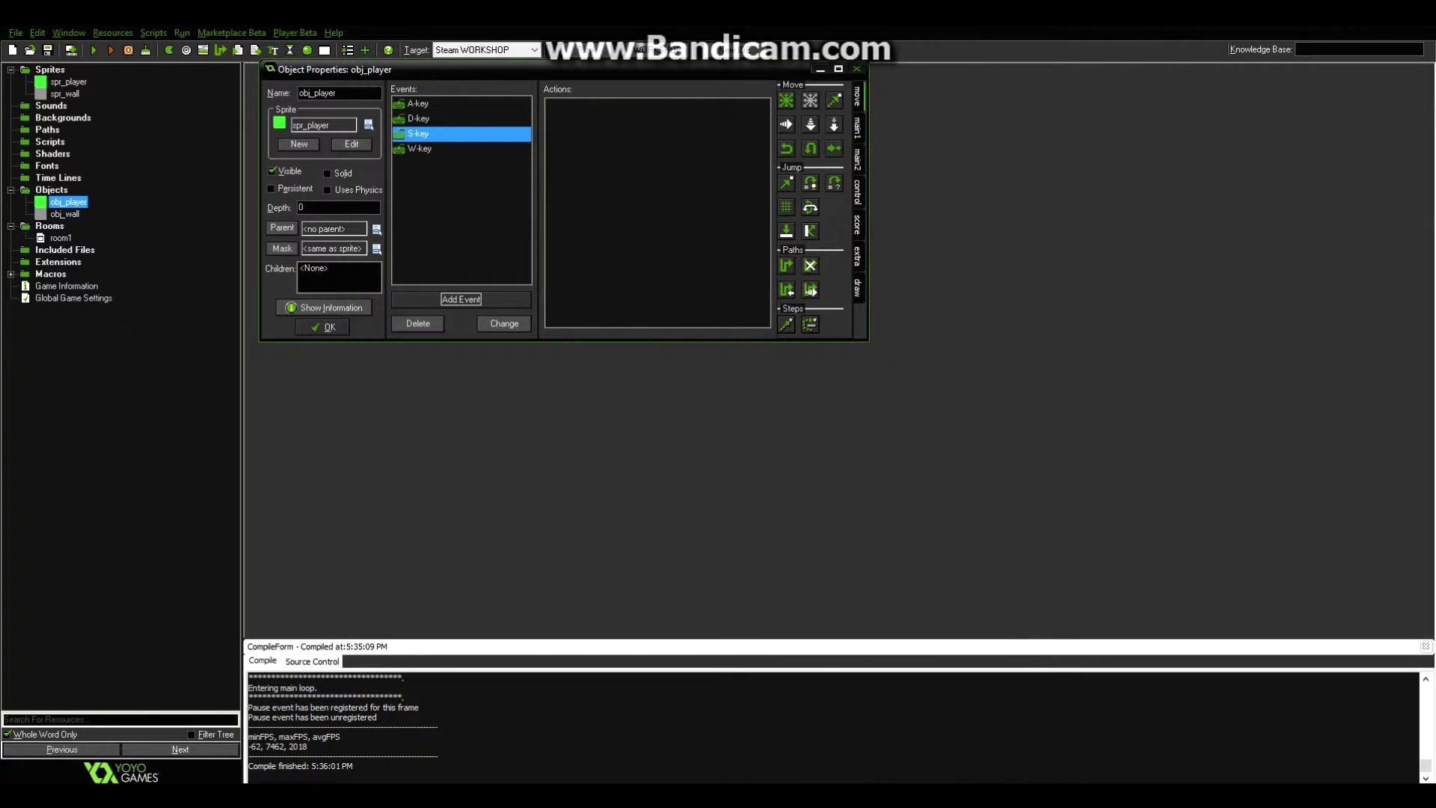
Step: Add a Move Fixed action with the downward direction to the S-key event, set its speed, and save obj_player
left_click_drag(786, 99, 651, 187)
left_click(607, 375)
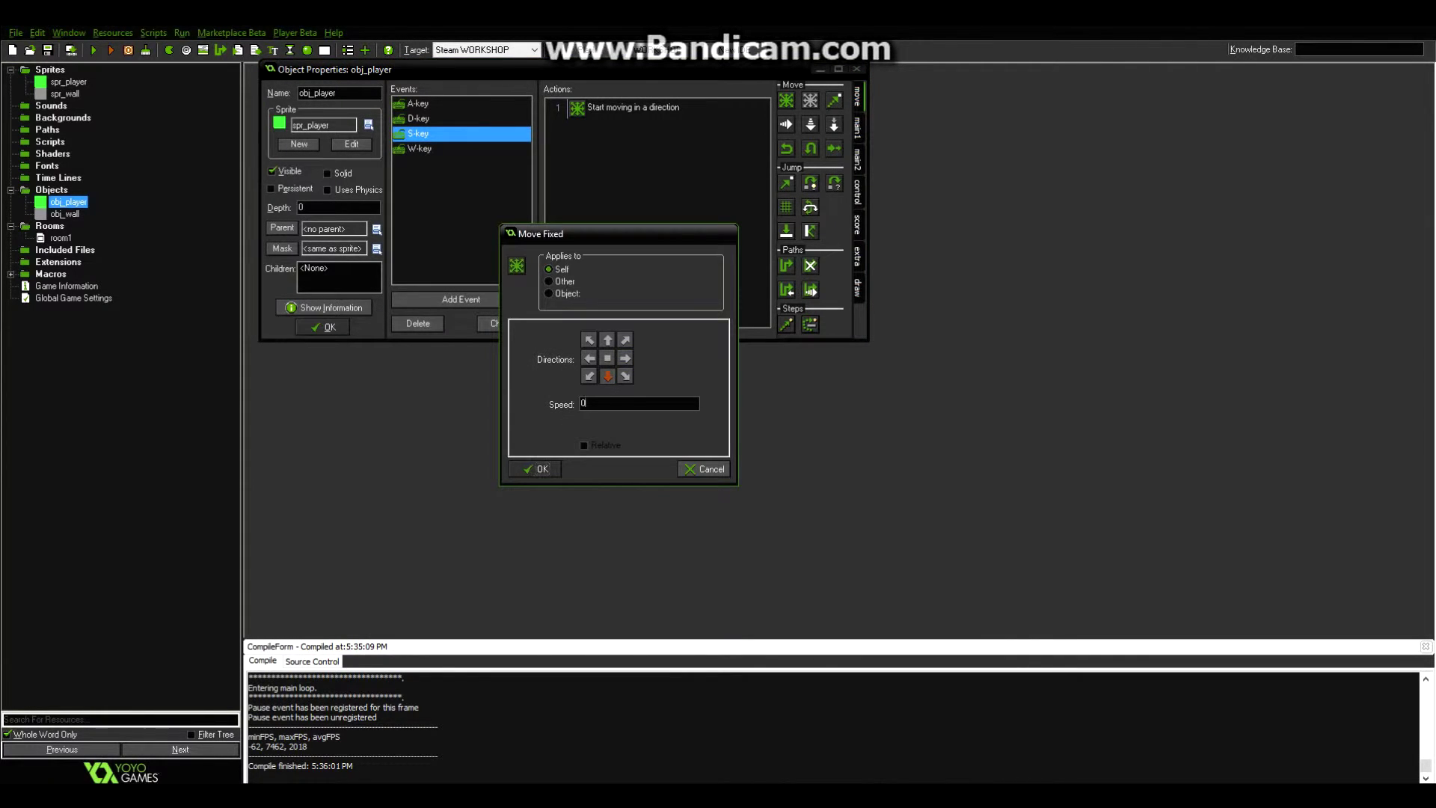
left_click(535, 469)
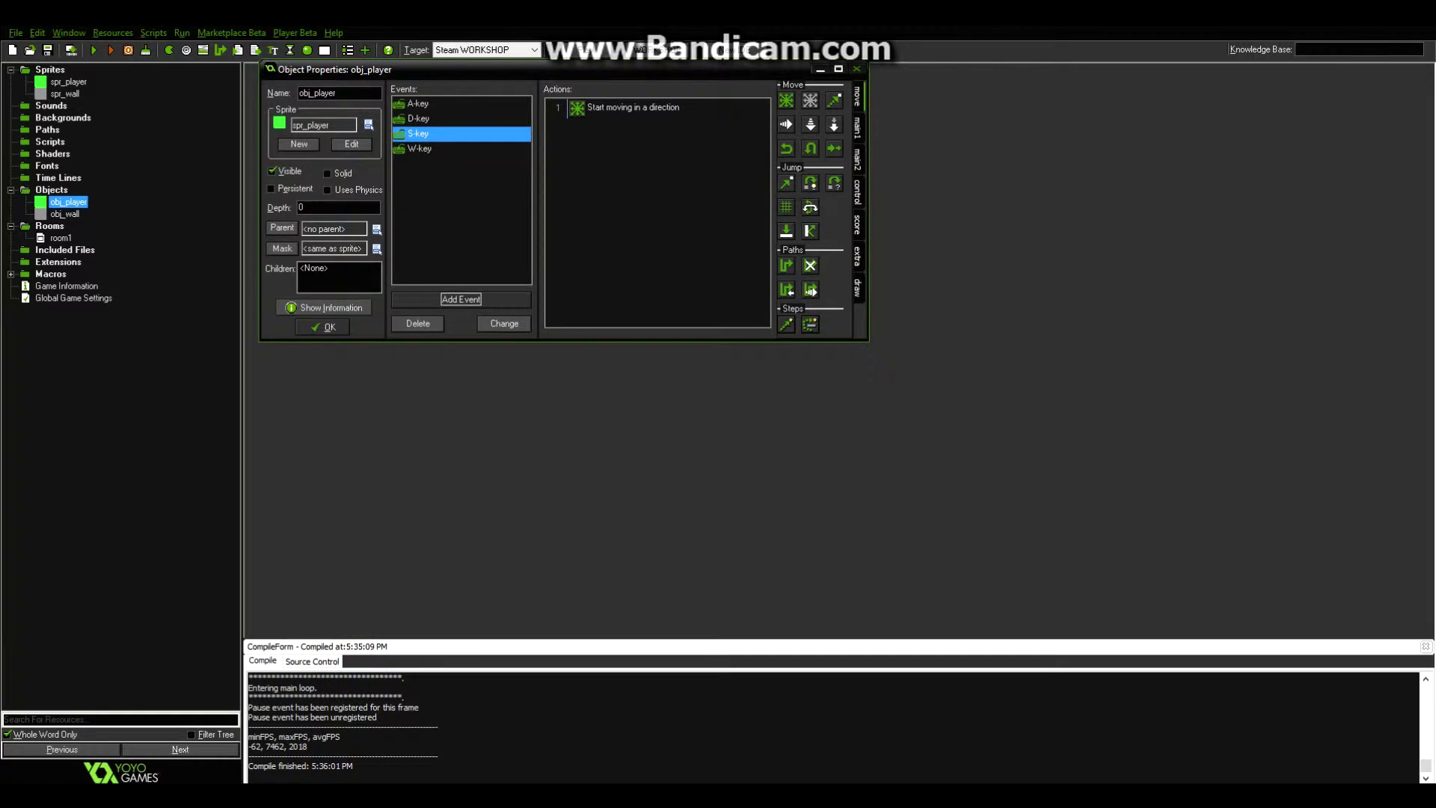
left_click(323, 326)
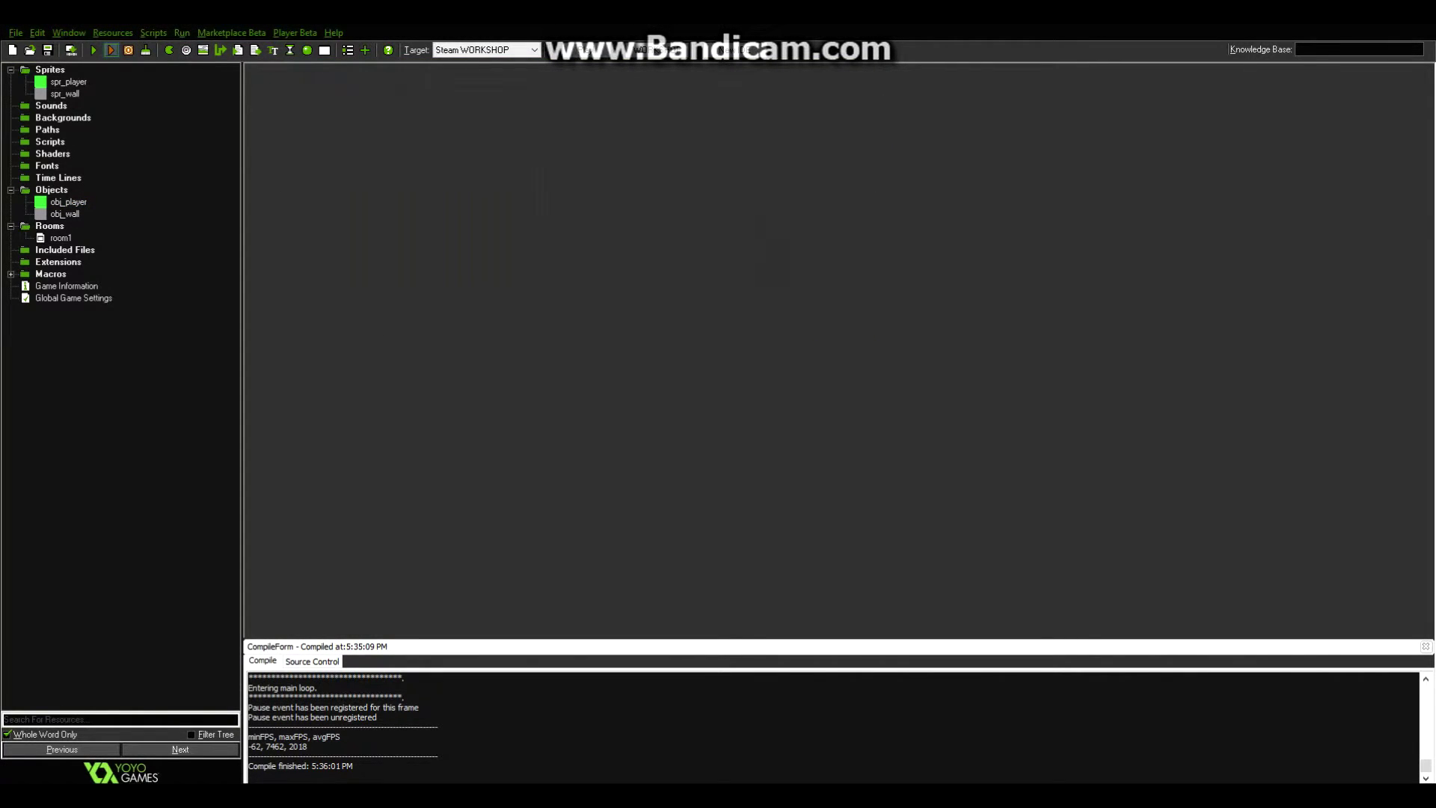
Step: Run the game, move the player square in all four directions to test the controls, and close the game
left_click(111, 50)
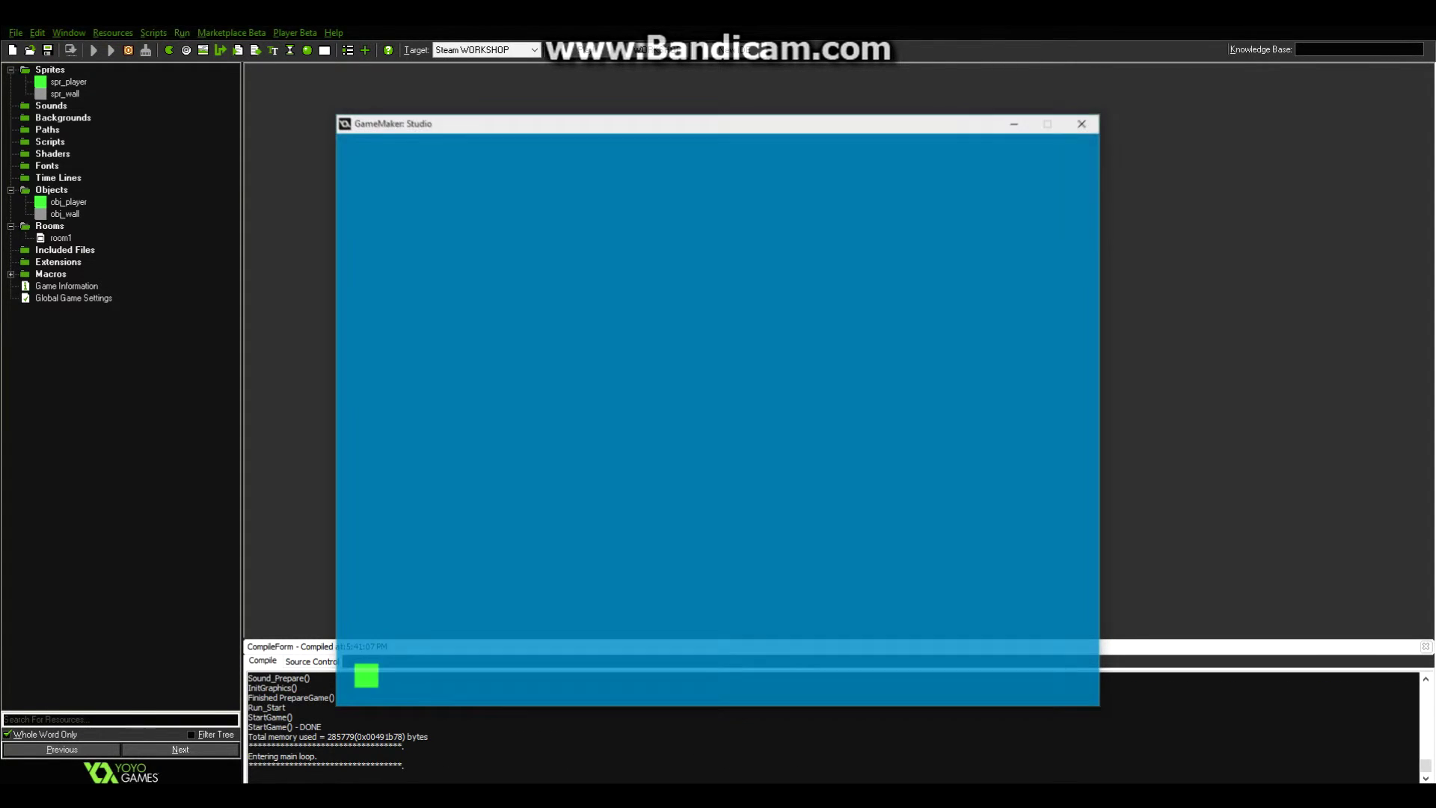
key("Right")
key("Up")
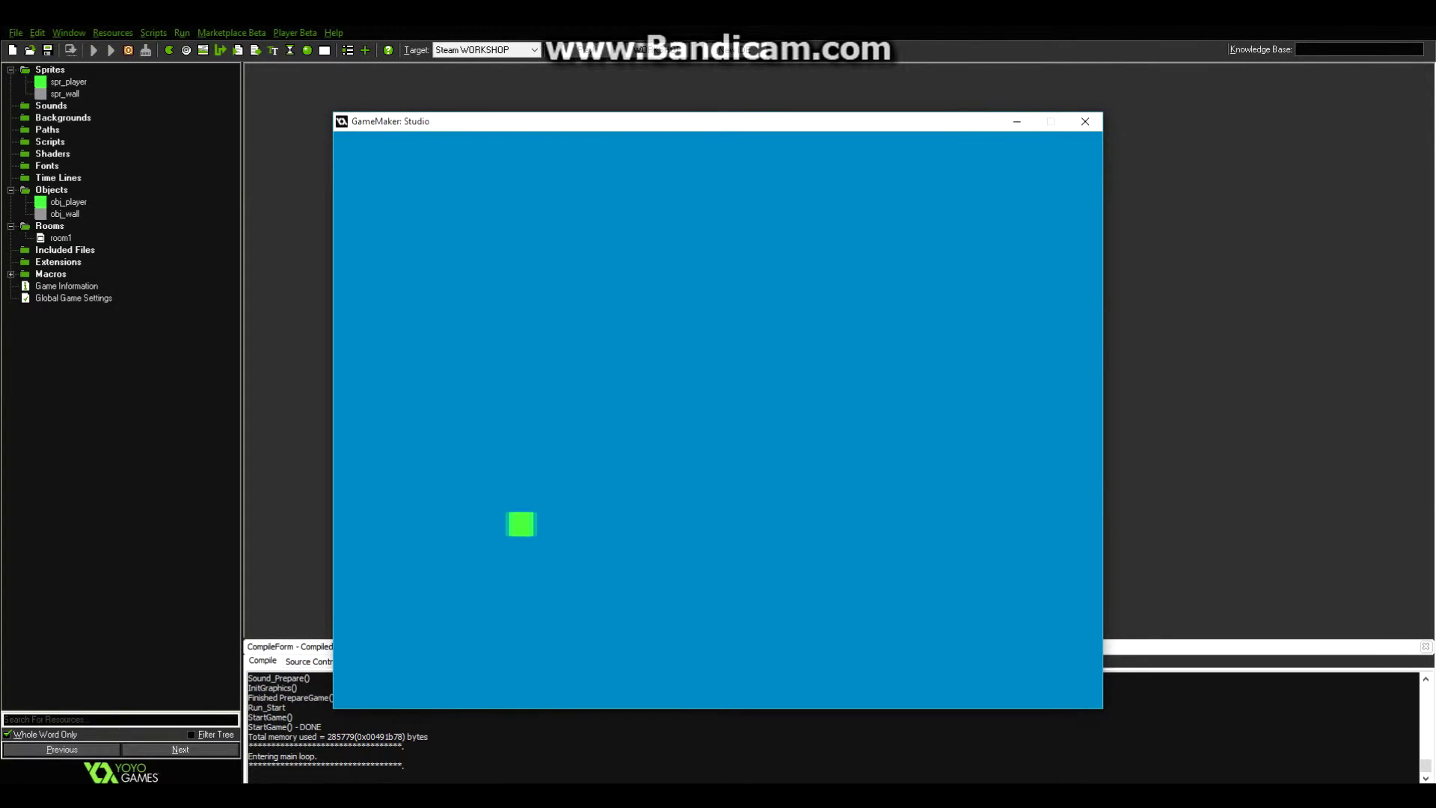
key("Right")
key("Up")
key("Left")
key("Down")
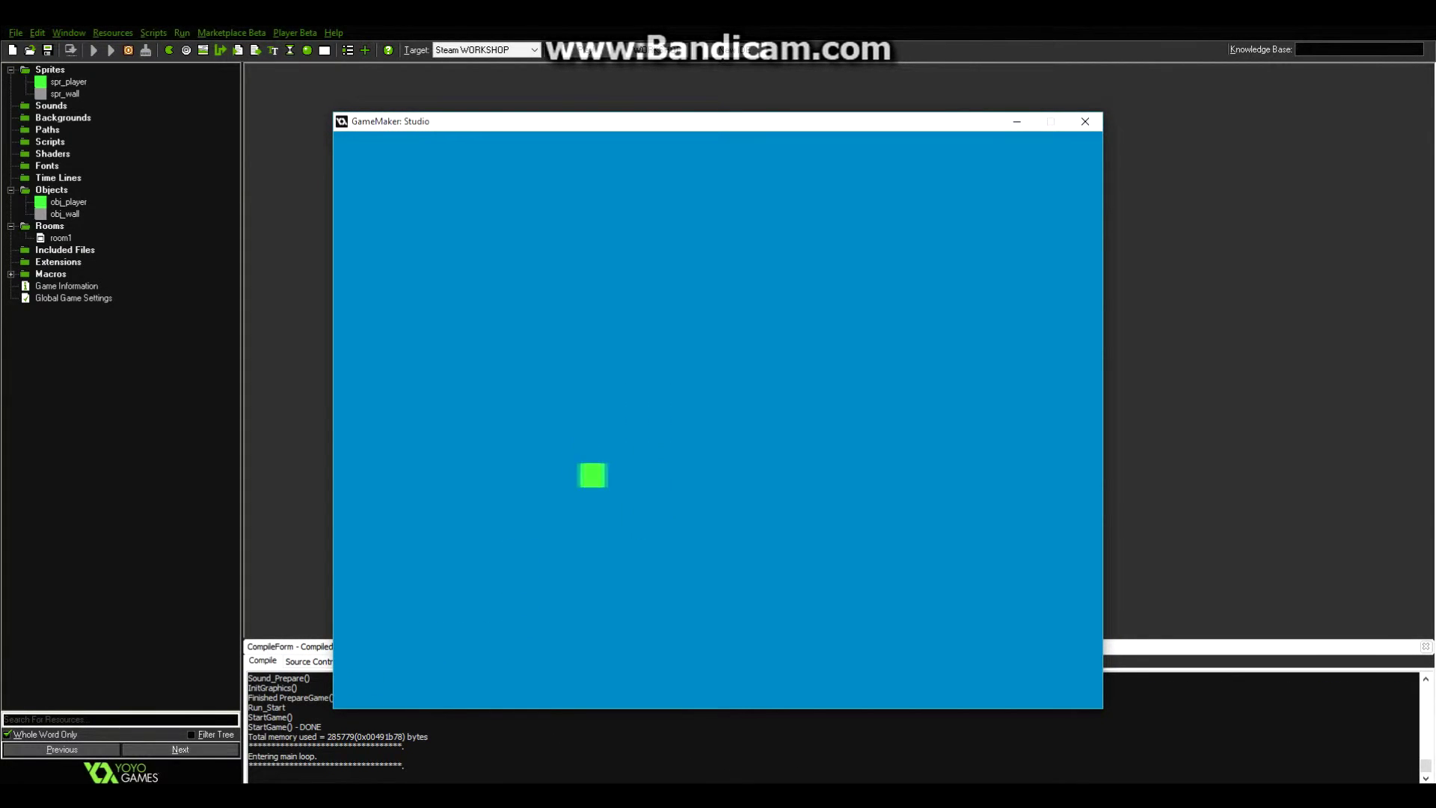
key("Right")
key("Up")
key("Right")
key("Up")
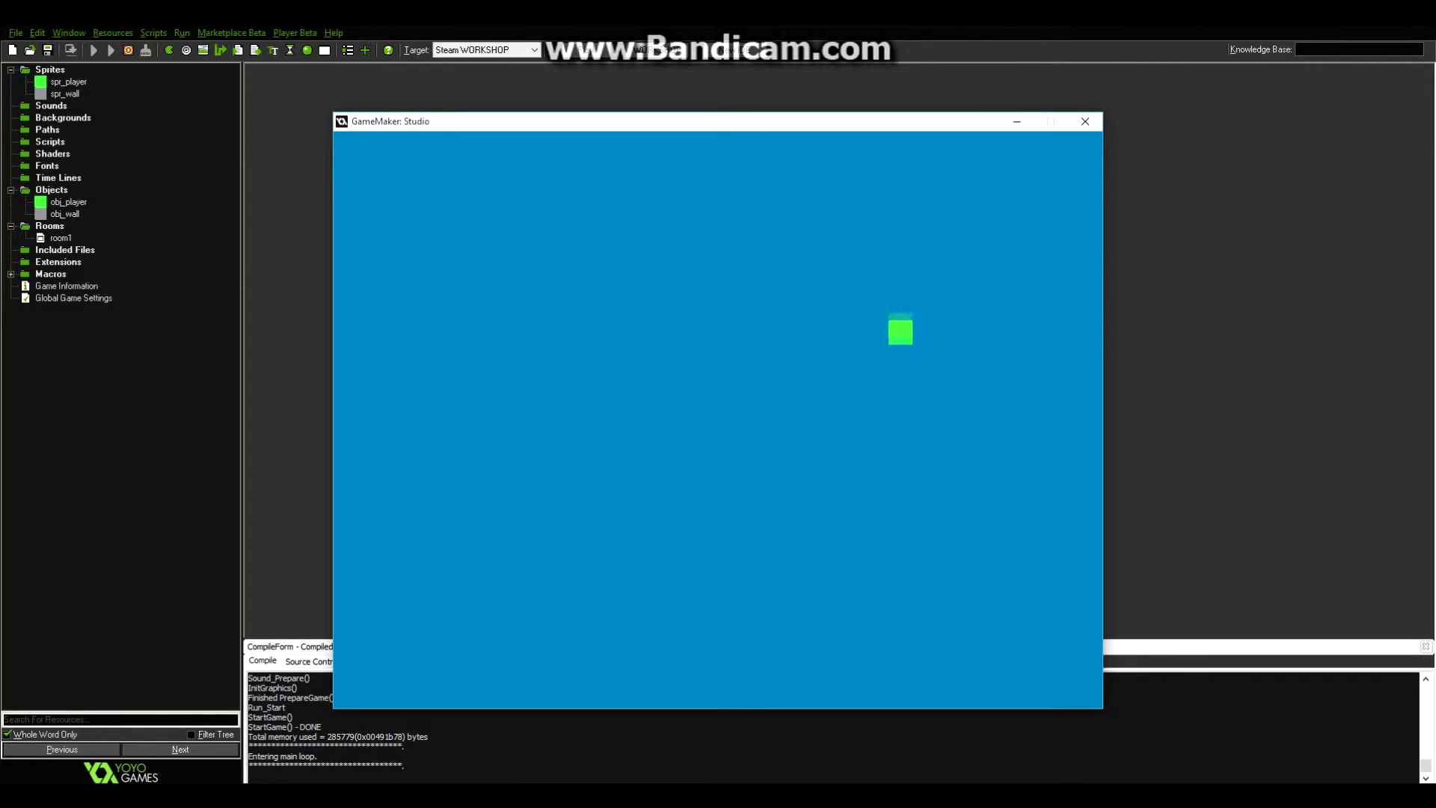
key("Left")
key("Left")
key("Down")
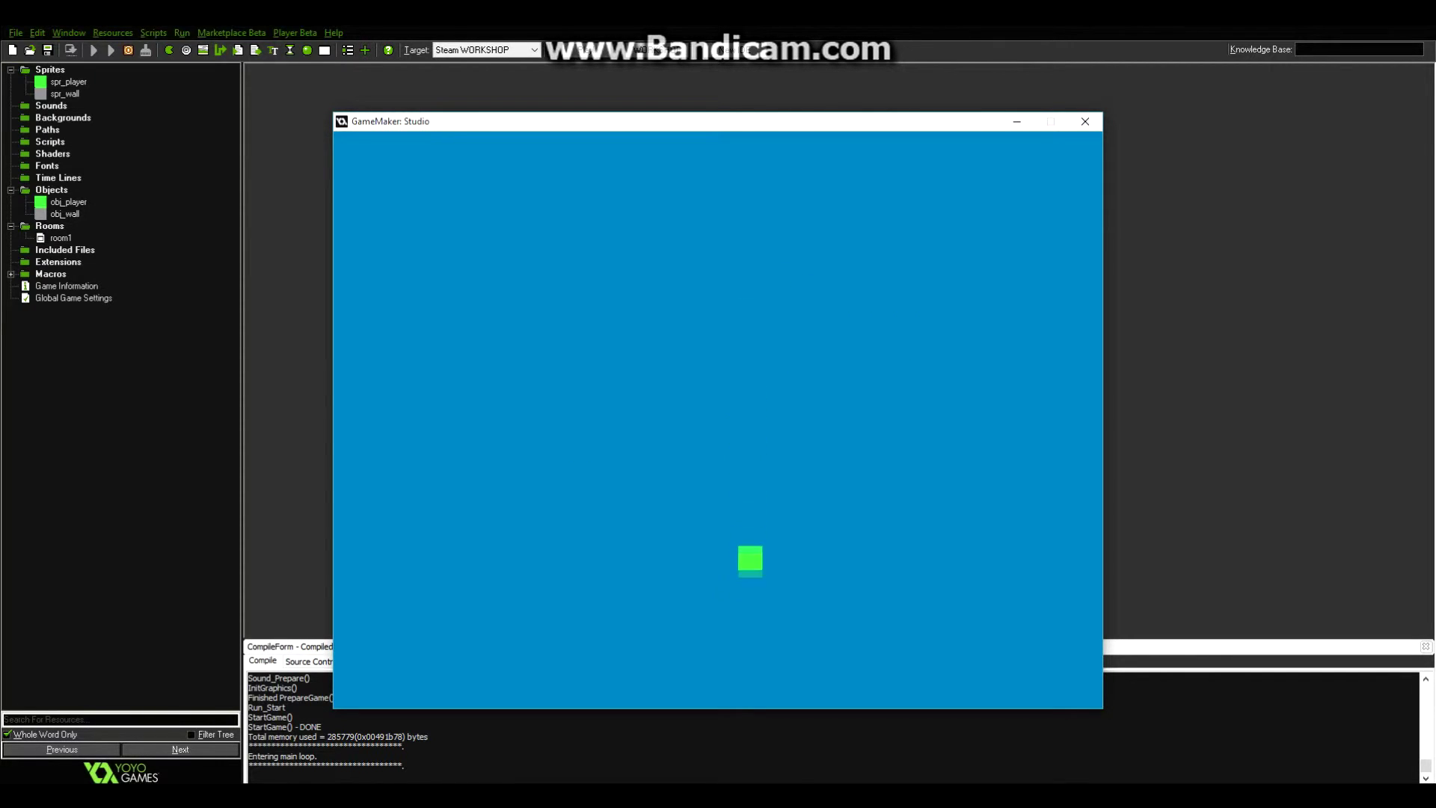
key("Left")
key("Left")
key("Up")
key("Right")
key("Up")
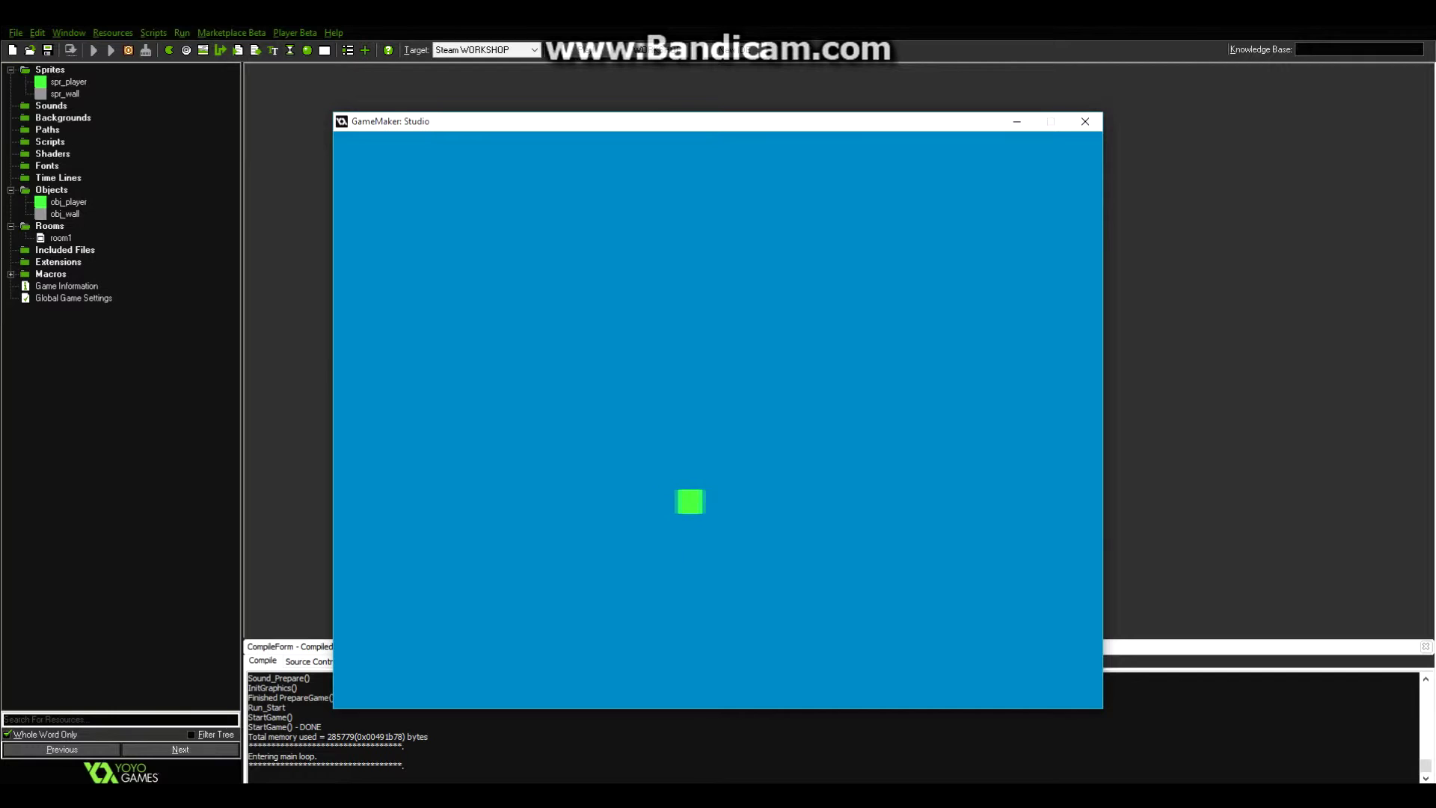
key("Right")
key("Up")
key("Right")
key("Up")
key("Right")
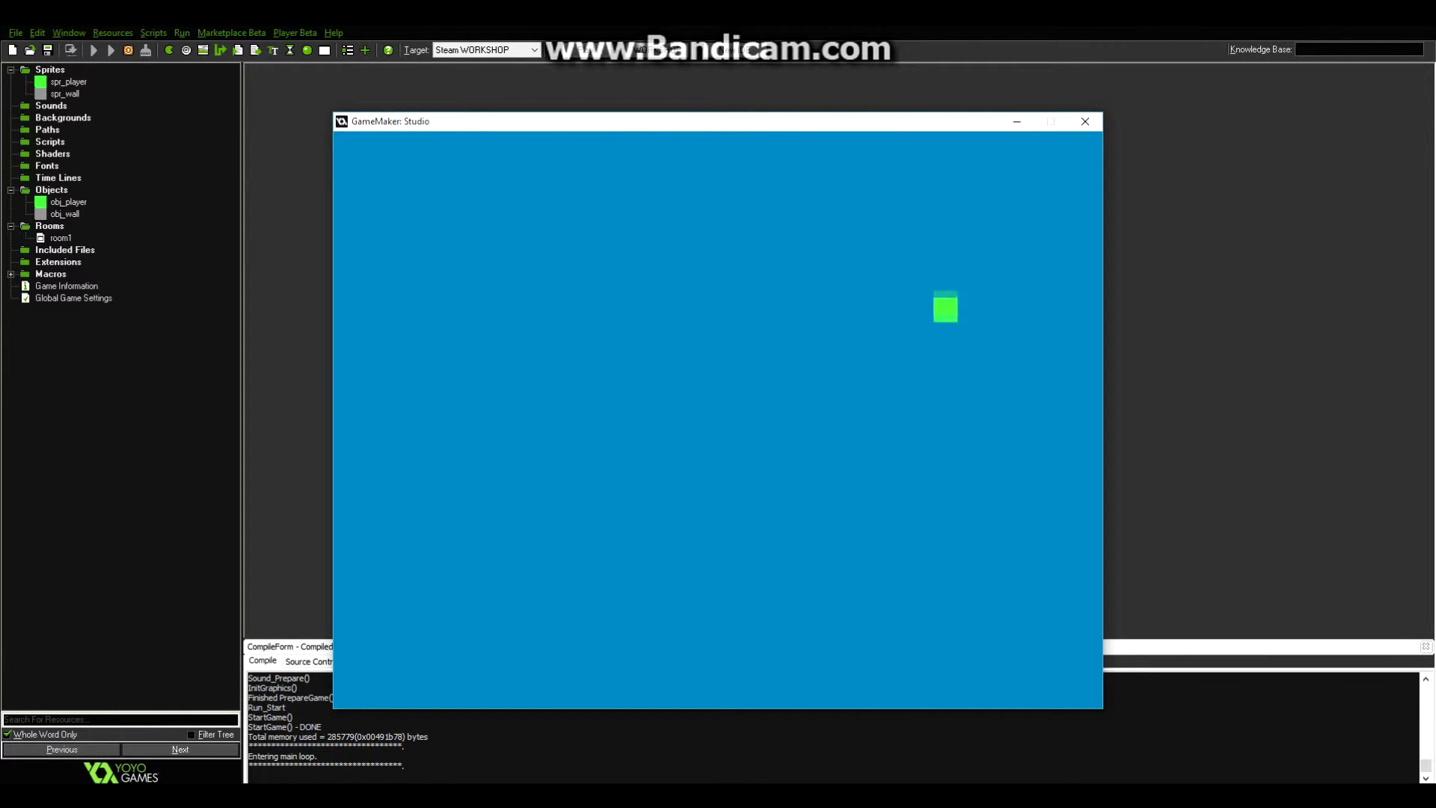
key("Up")
key("Left")
key("Down")
key("Left")
key("Down")
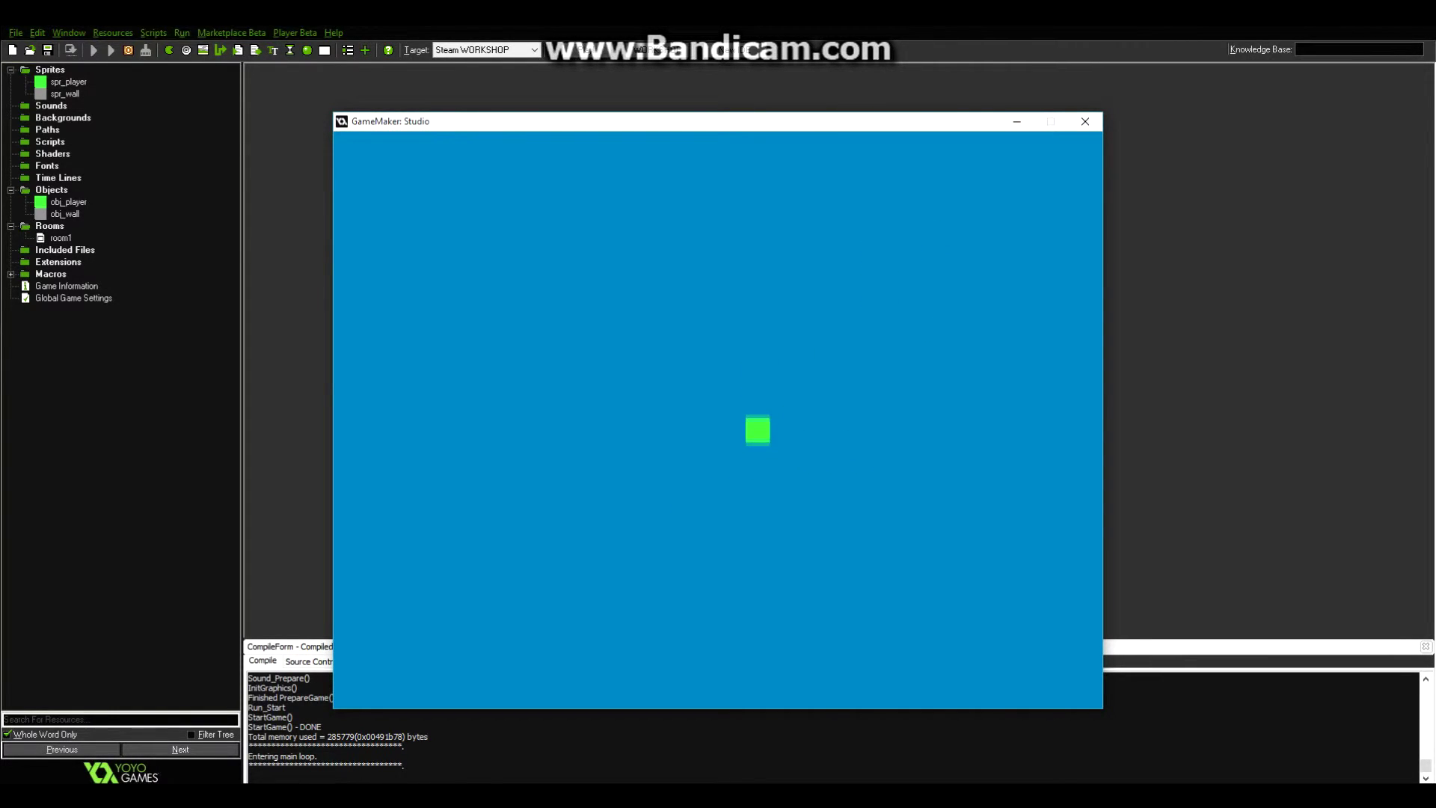
key("Left")
left_click(1084, 122)
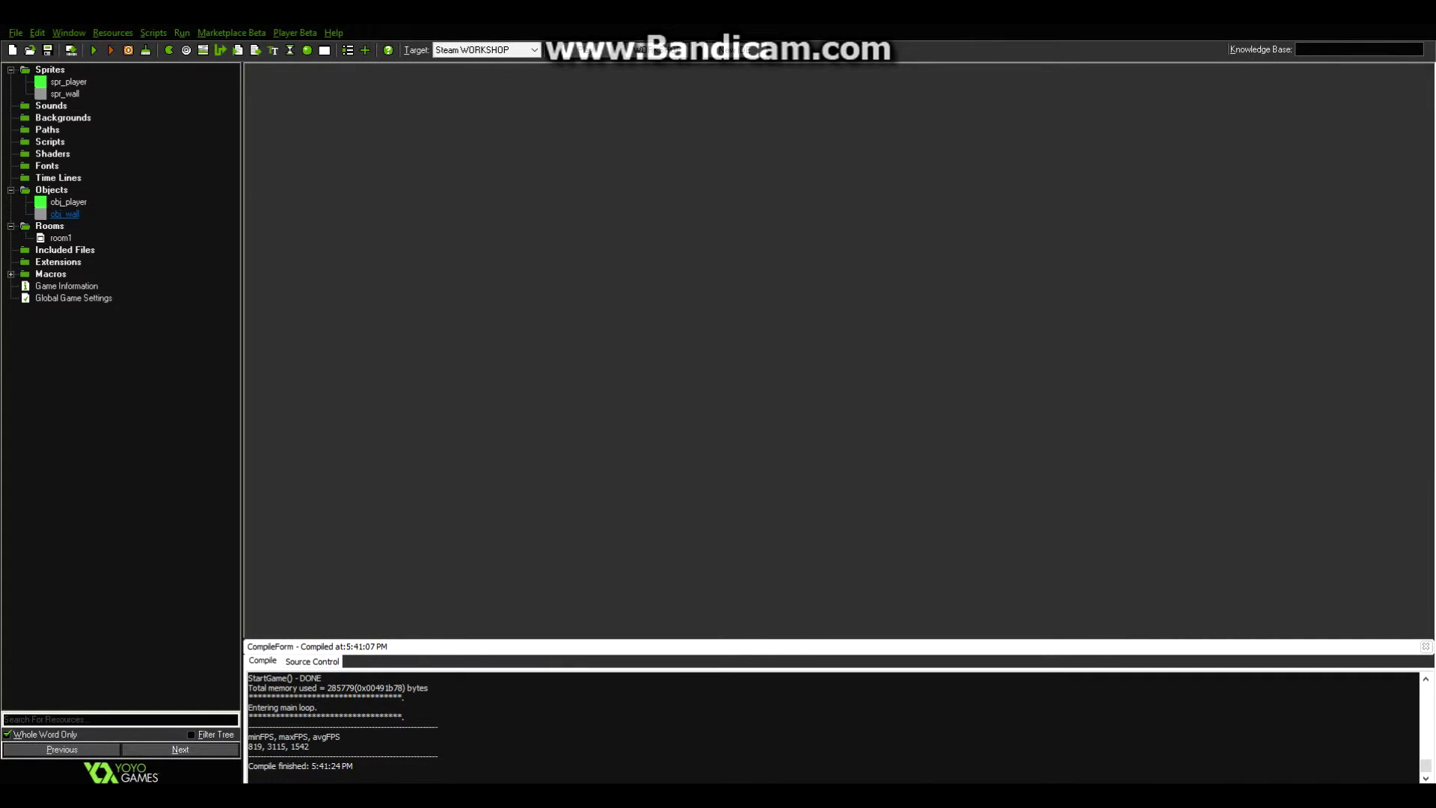
Step: Make obj_wall solid and add a Collision event with obj_player to it
double_click(64, 213)
left_click(328, 174)
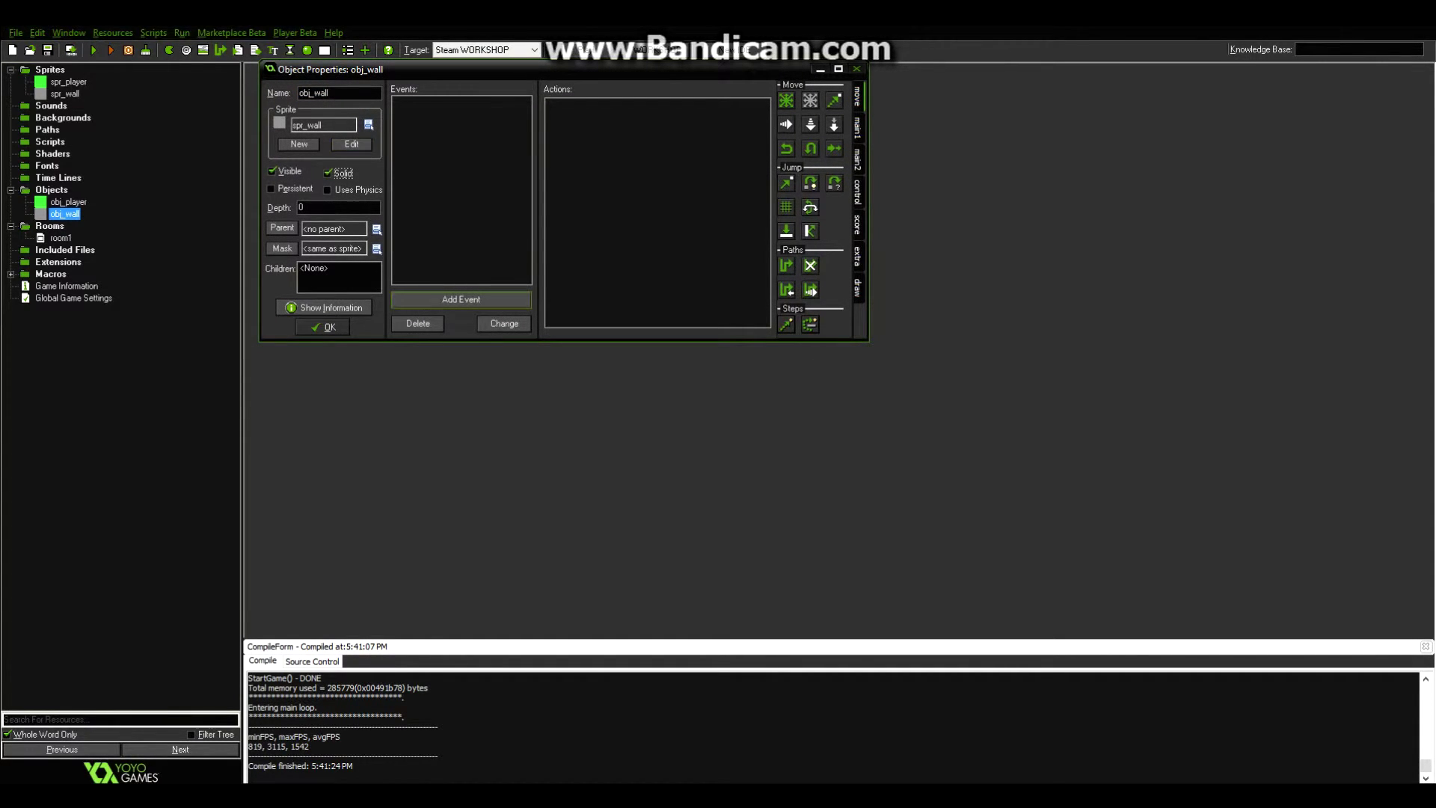
left_click(461, 299)
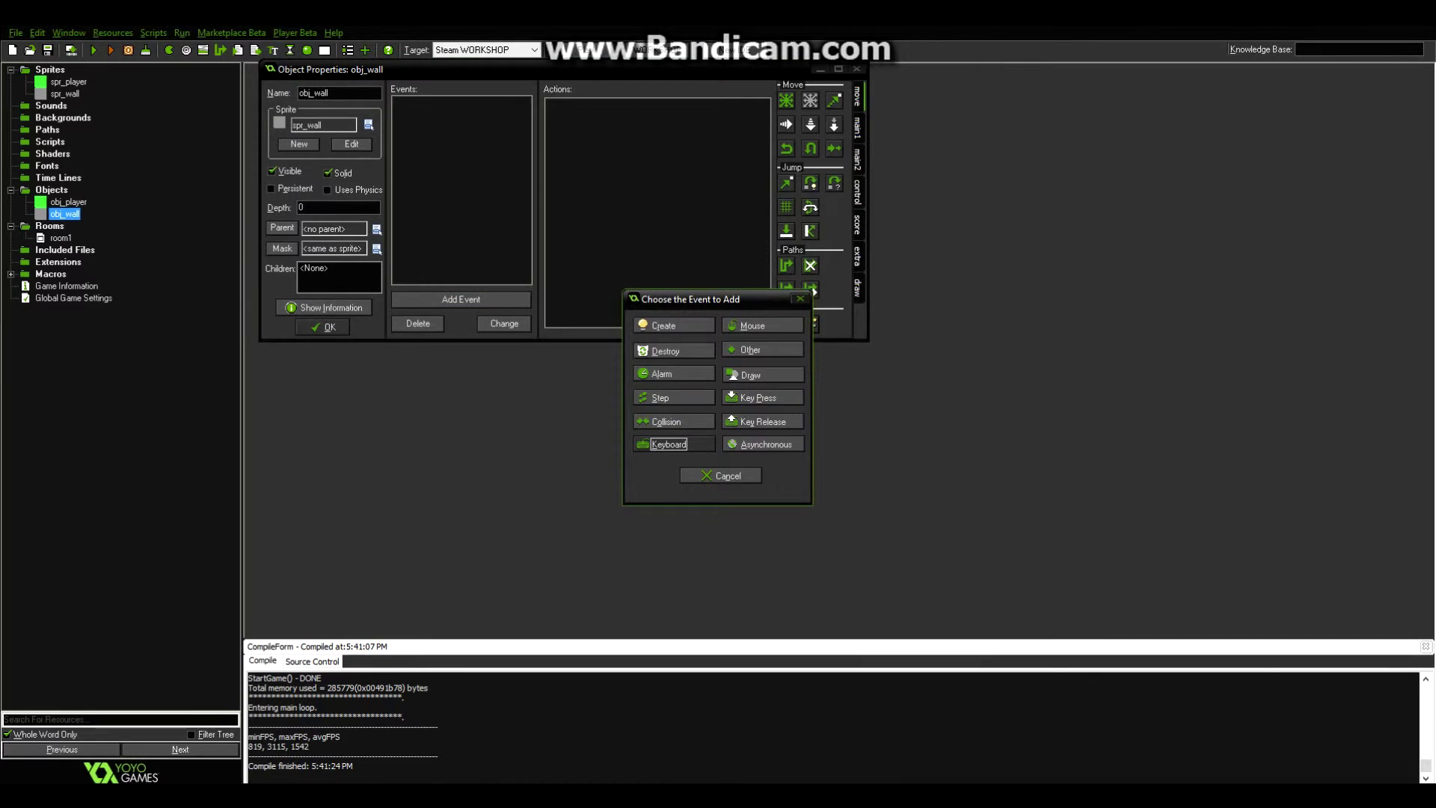
left_click(696, 443)
left_click(659, 422)
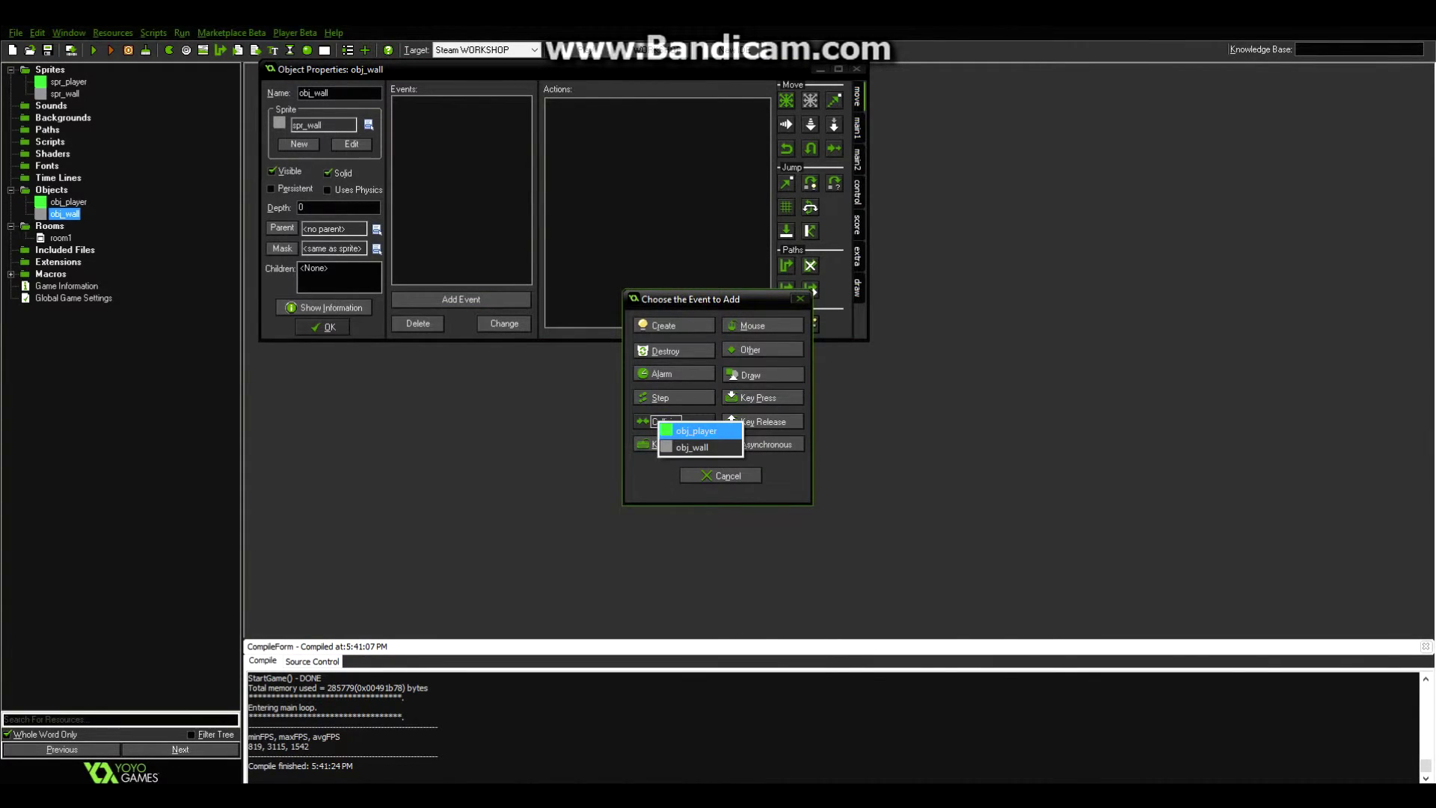
left_click(696, 431)
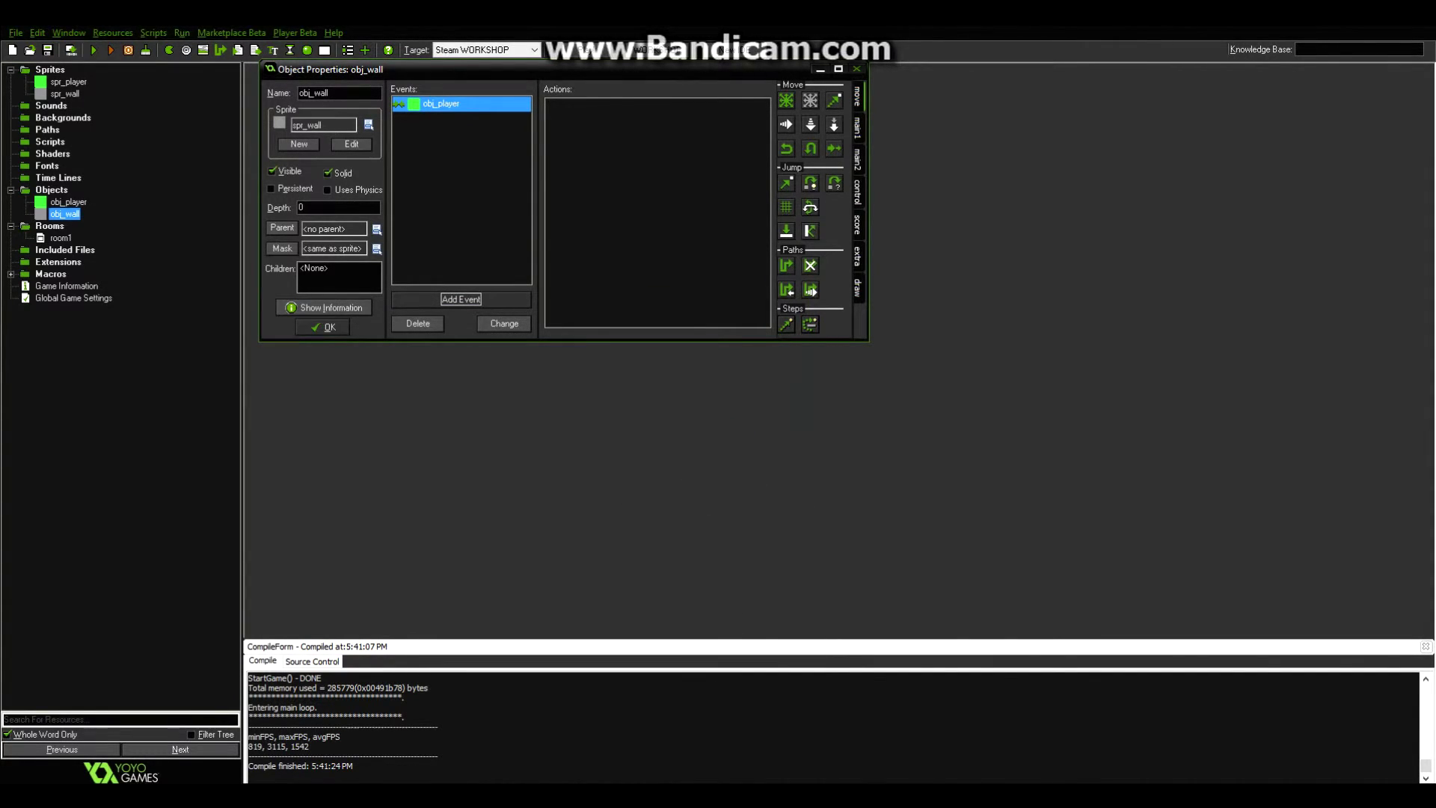
Step: Add a Destroy Instance action to obj_wall's collision event, applied to the object obj_player
left_click(858, 128)
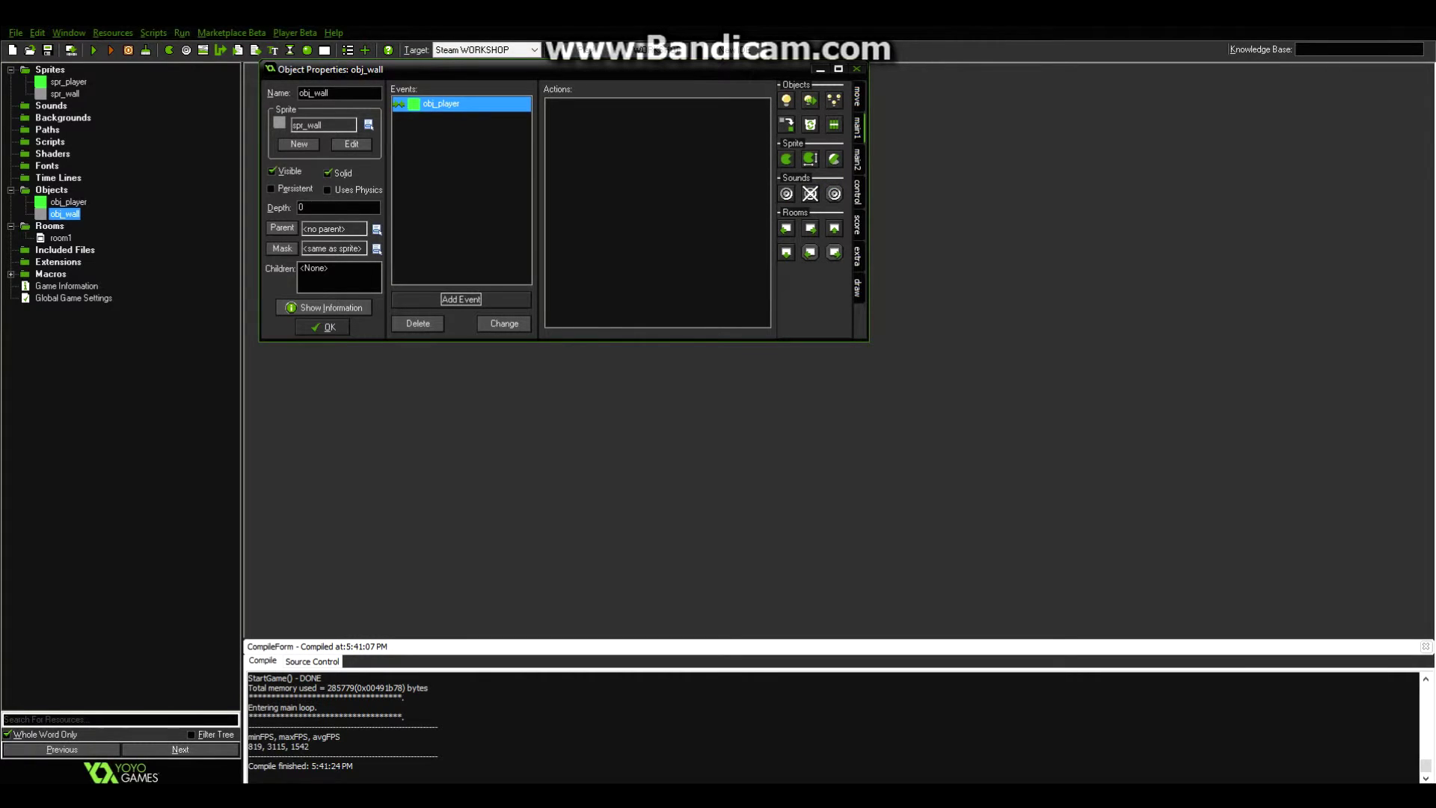
left_click_drag(810, 125, 643, 195)
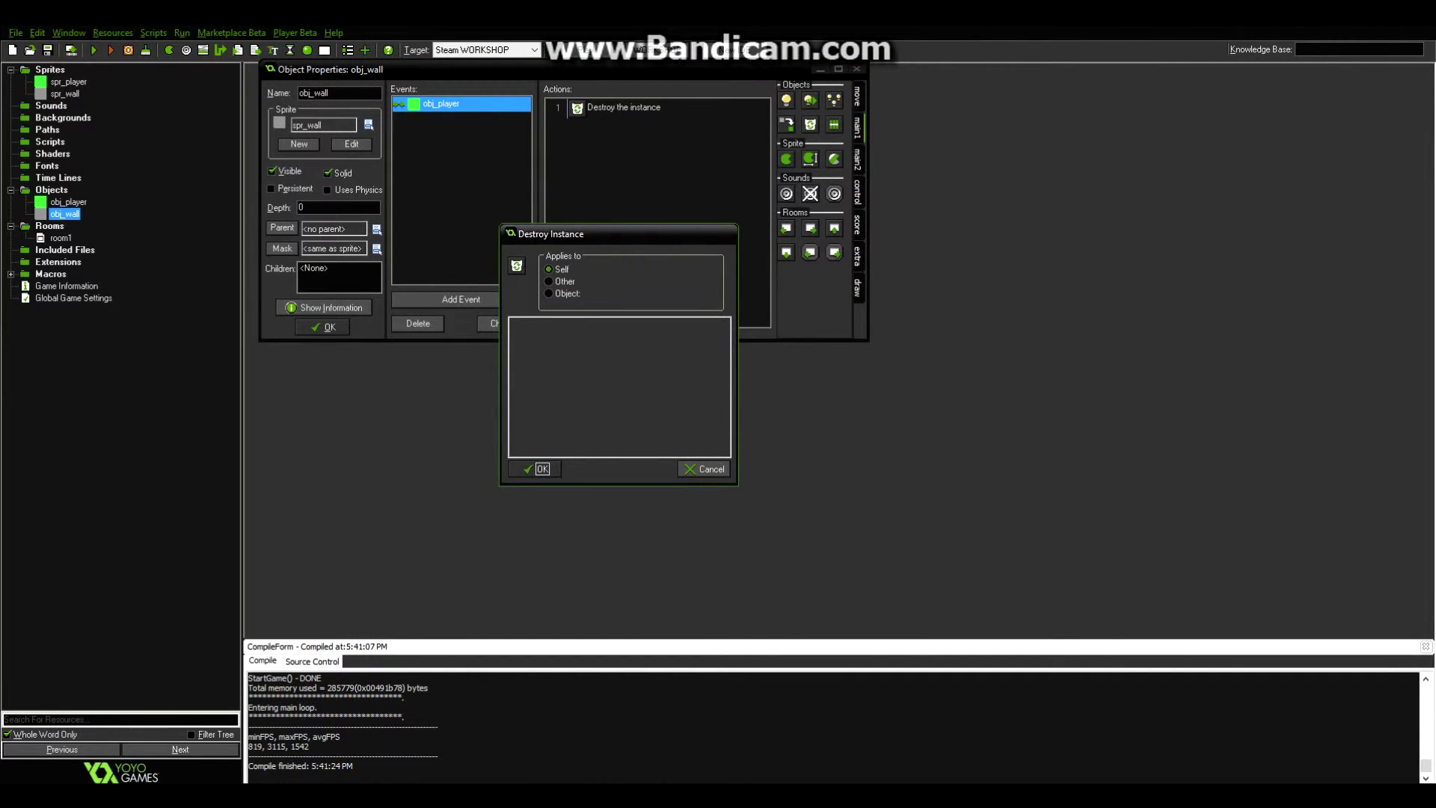
left_click(550, 294)
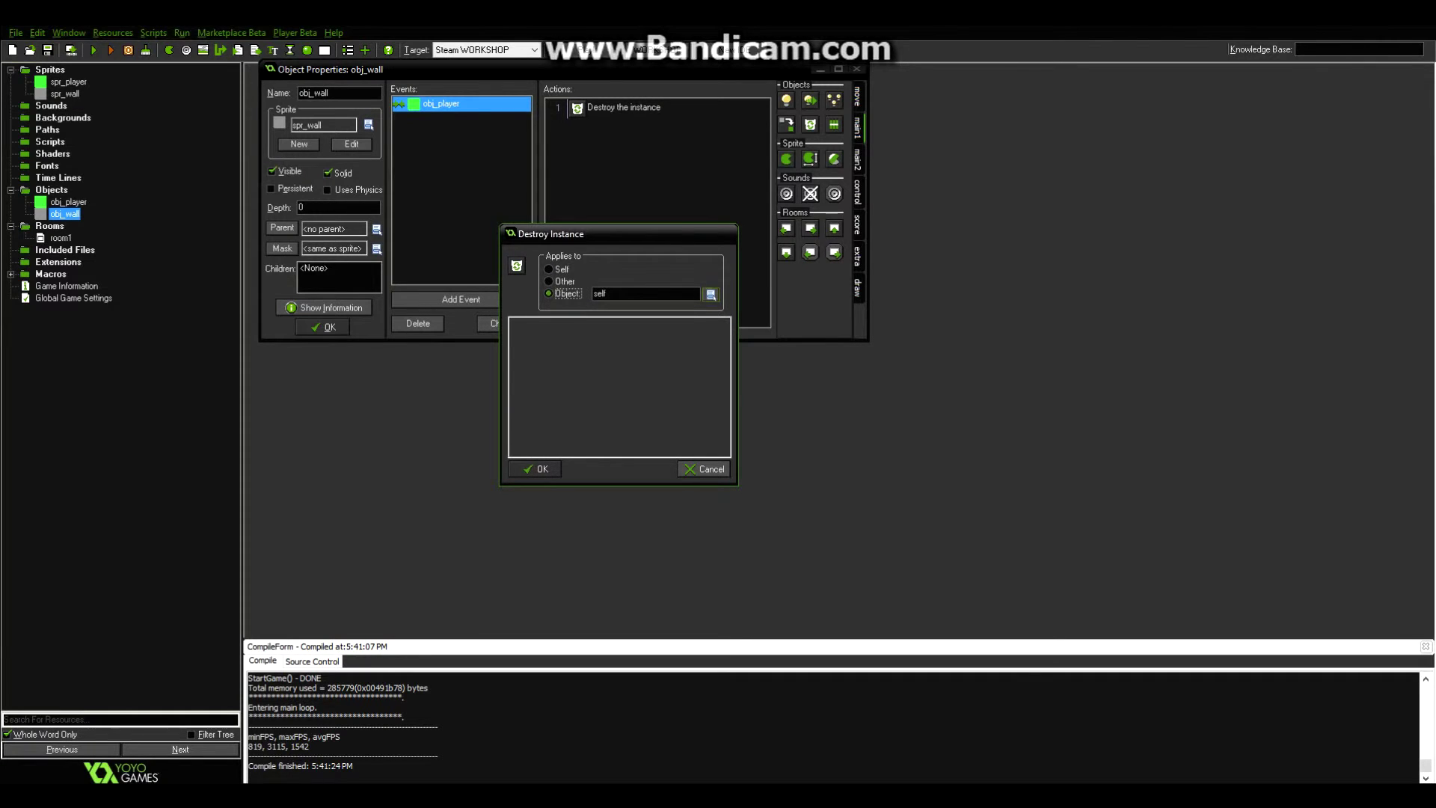
left_click(711, 294)
left_click(759, 305)
left_click(536, 469)
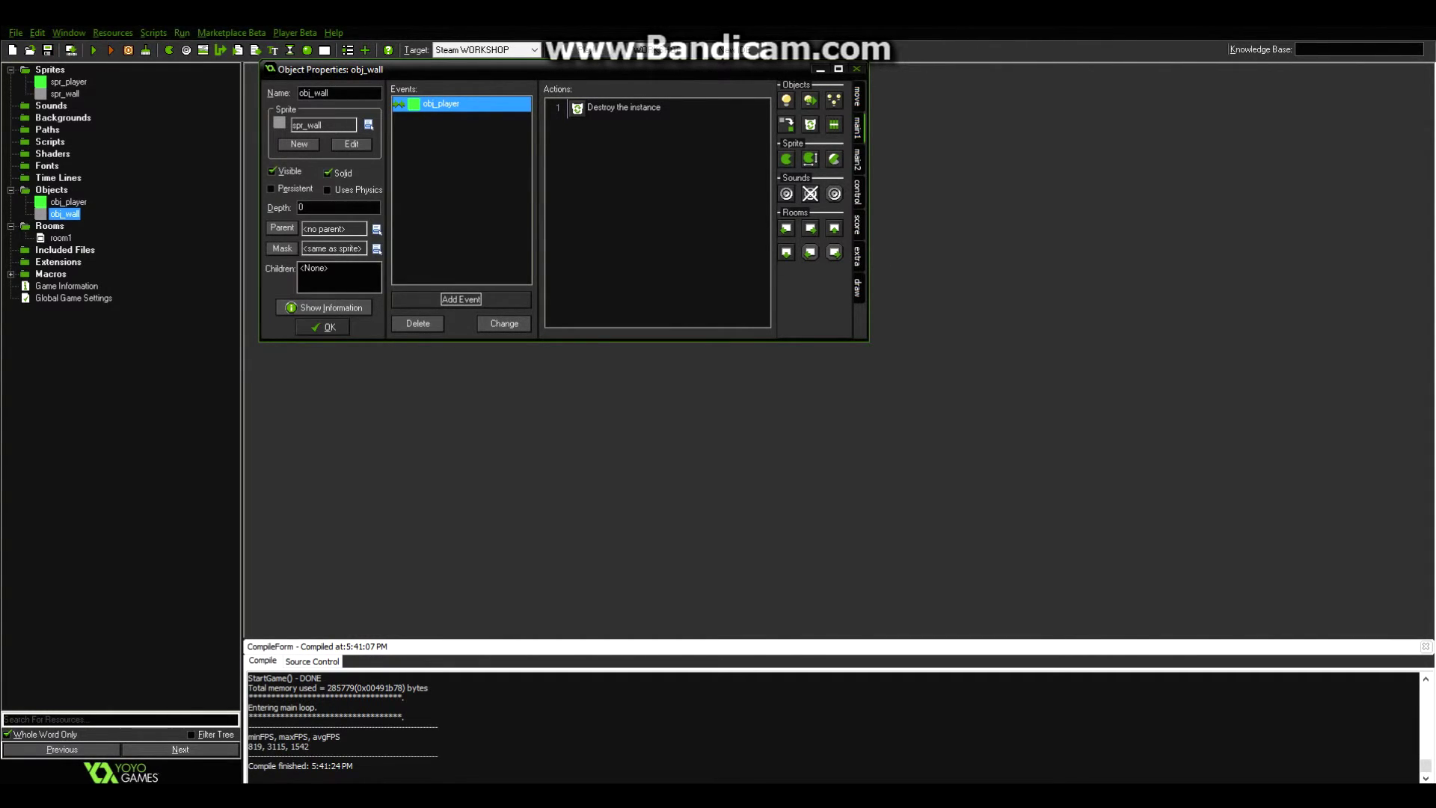
Step: Add a Restart Room action after Destroy Instance in obj_wall's collision event and save obj_wall
left_click_drag(834, 229, 655, 141)
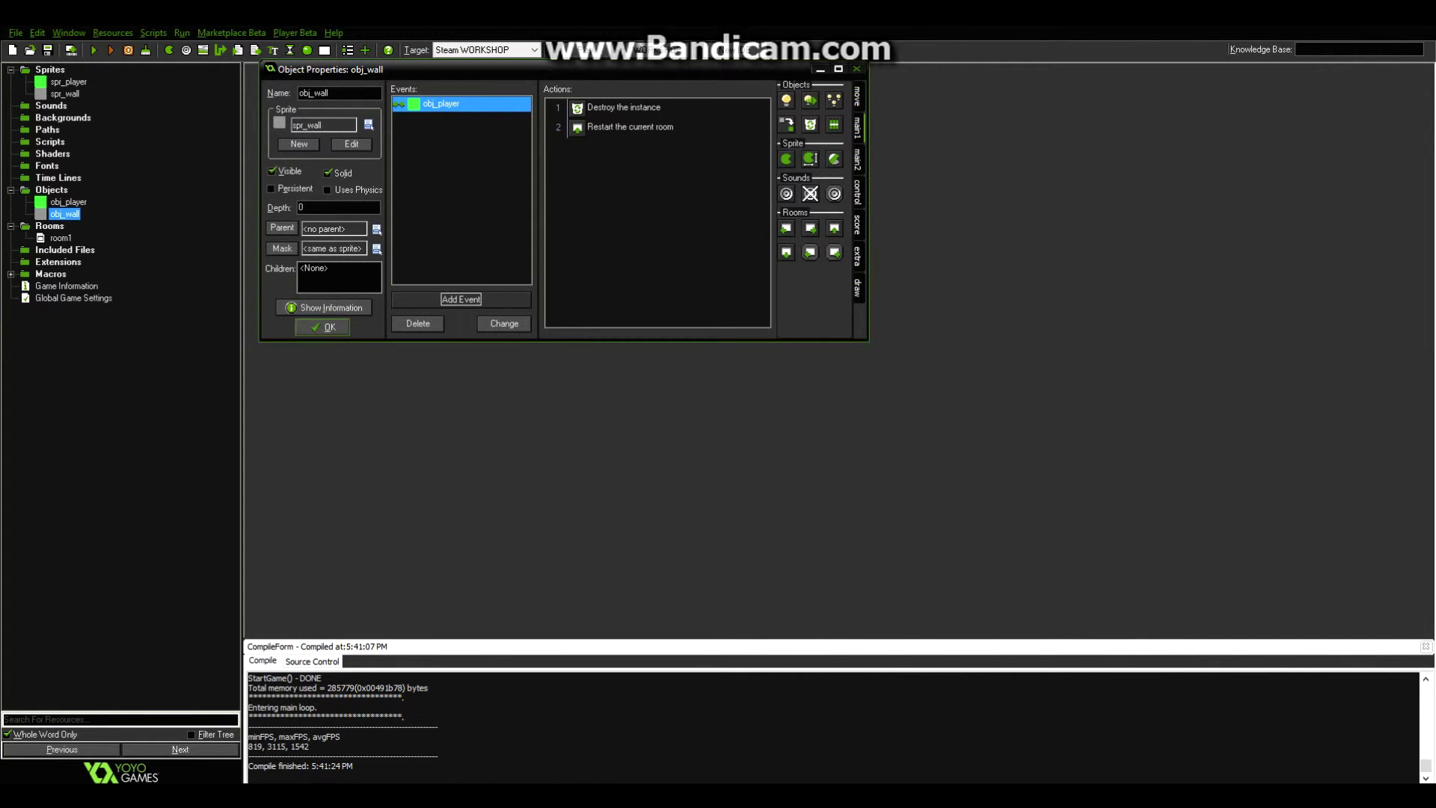
left_click(323, 327)
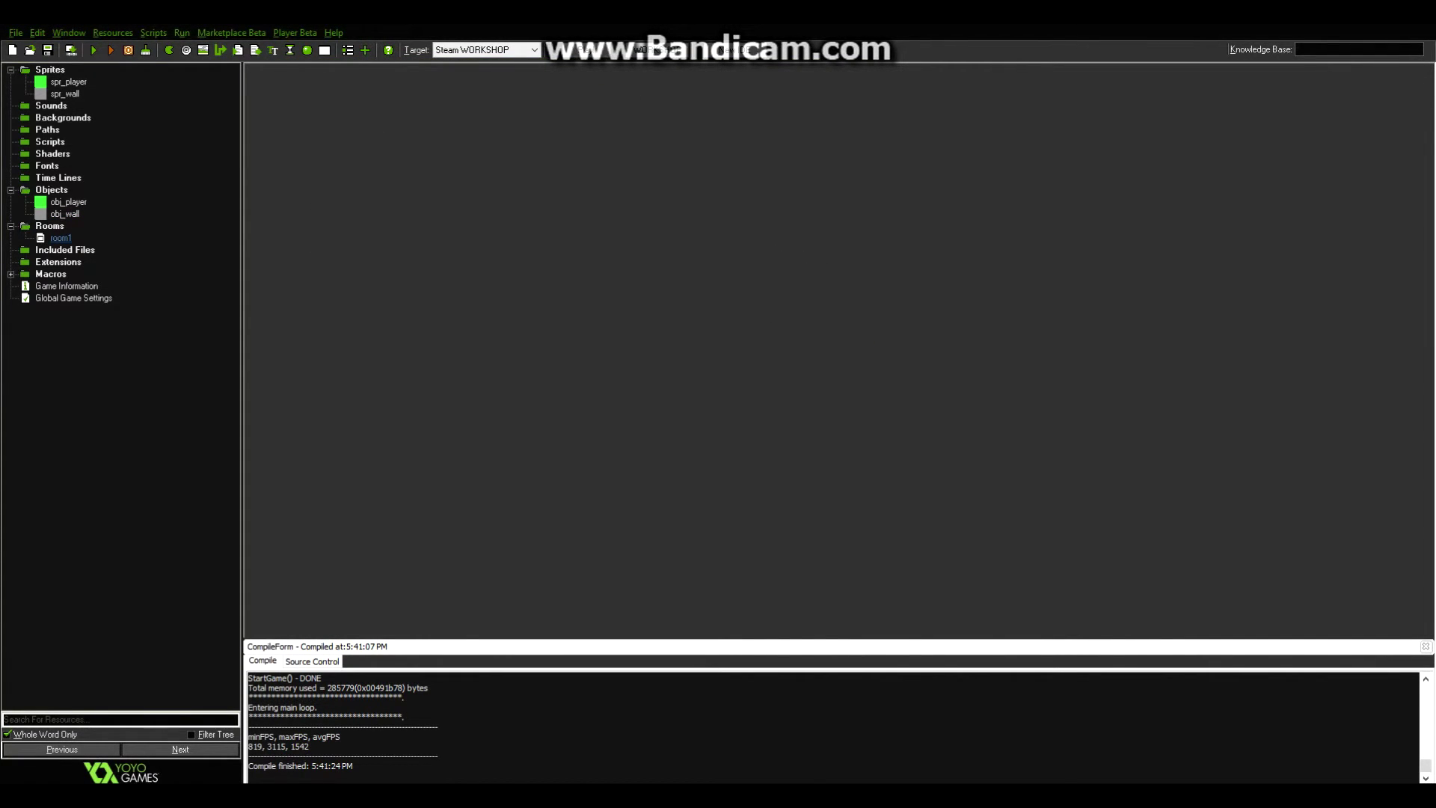
Step: Open room1, choose obj_wall as the object to add, and place three wall blocks diagonally just above the player
double_click(61, 238)
scroll(688, 374, "down", 9)
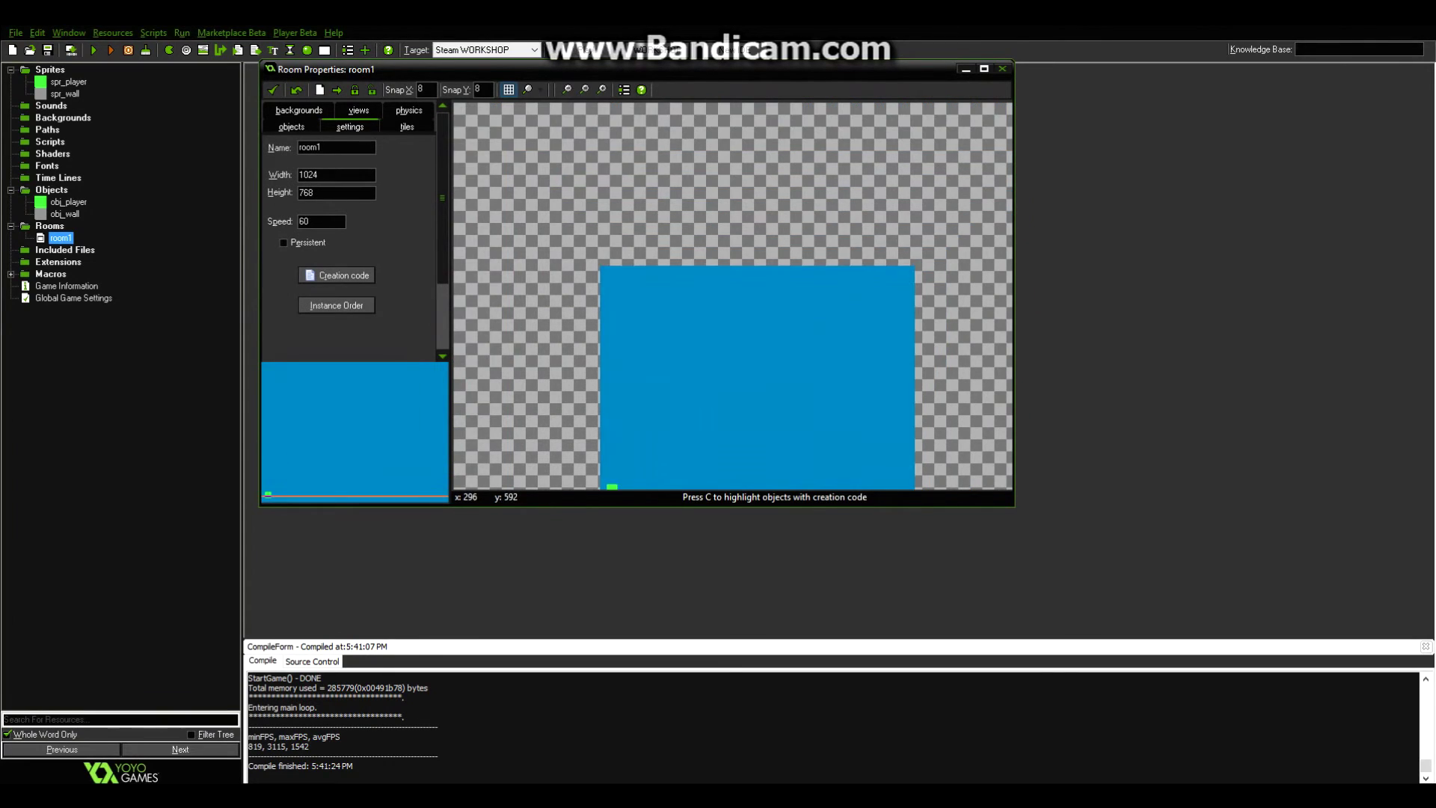
scroll(666, 381, "up", 6)
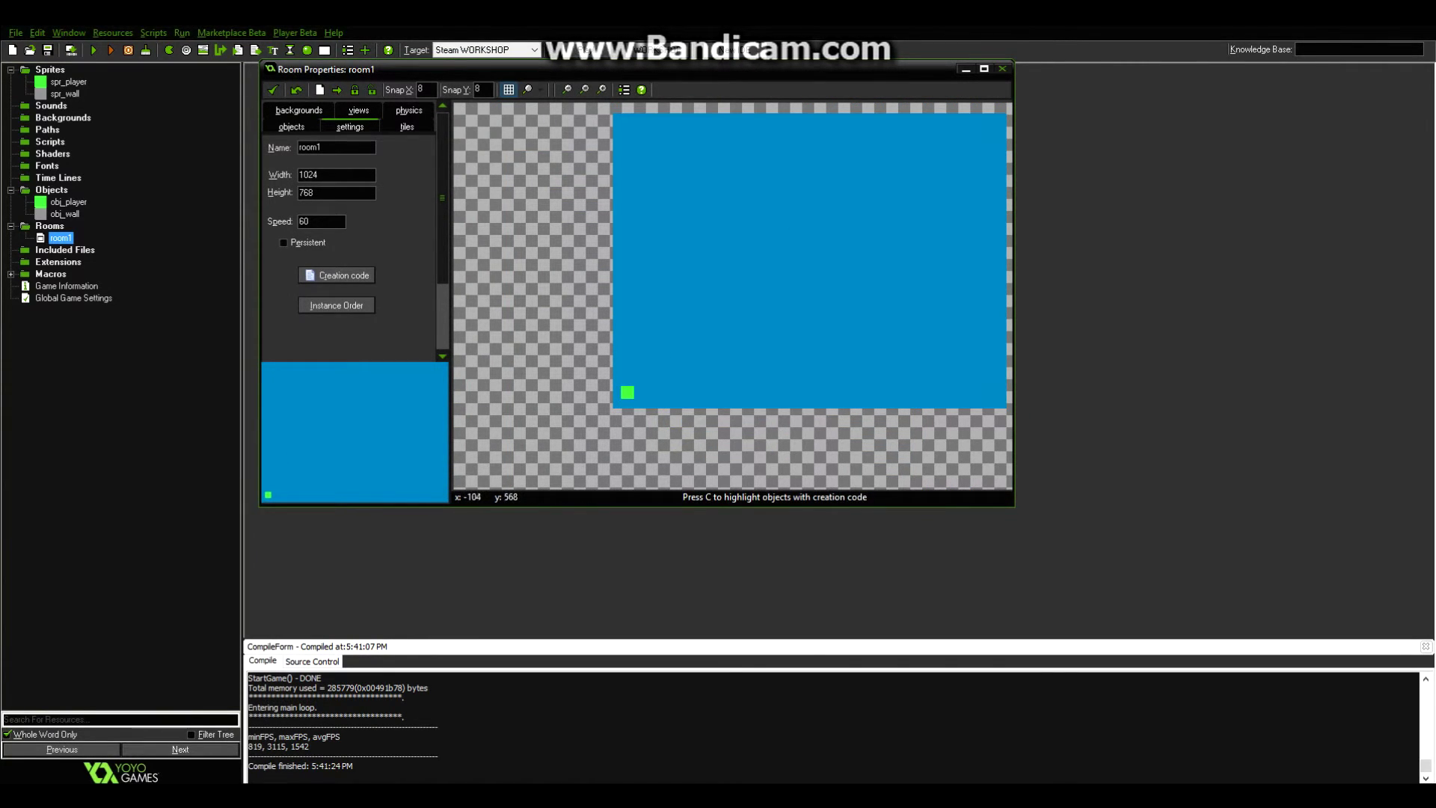
left_click(292, 126)
left_click(376, 284)
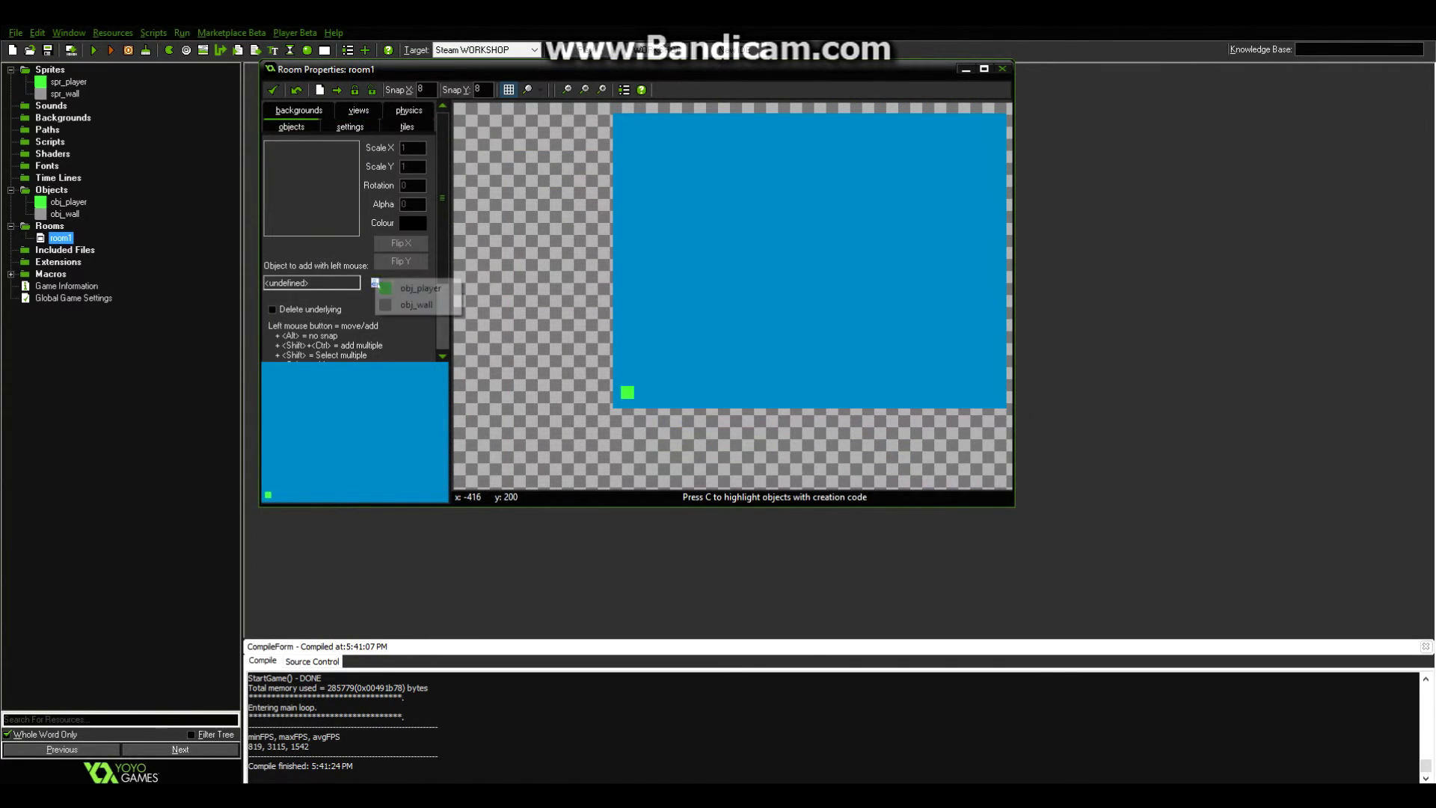
left_click(417, 304)
scroll(739, 379, "down", 4)
scroll(894, 379, "up", 10)
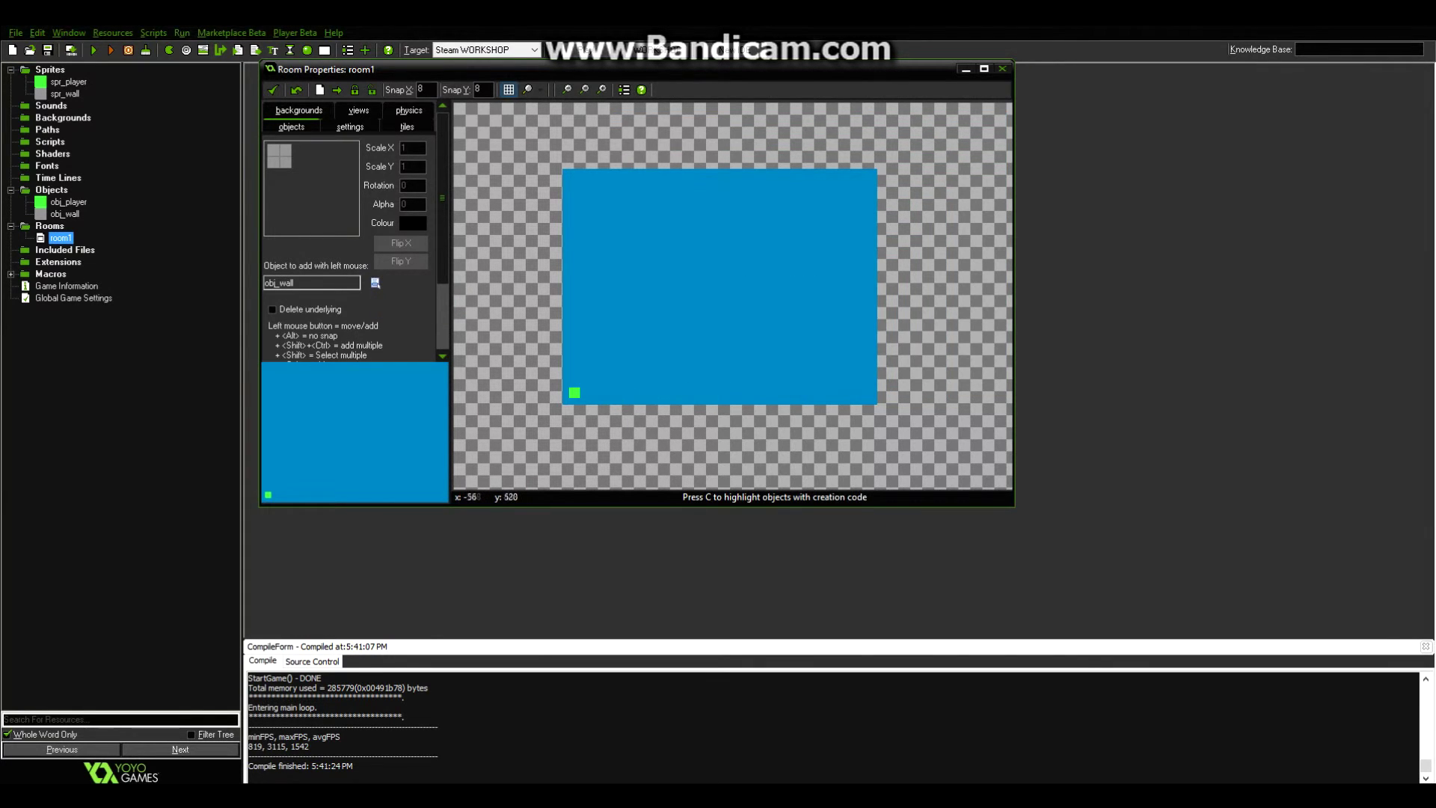
left_click(590, 384)
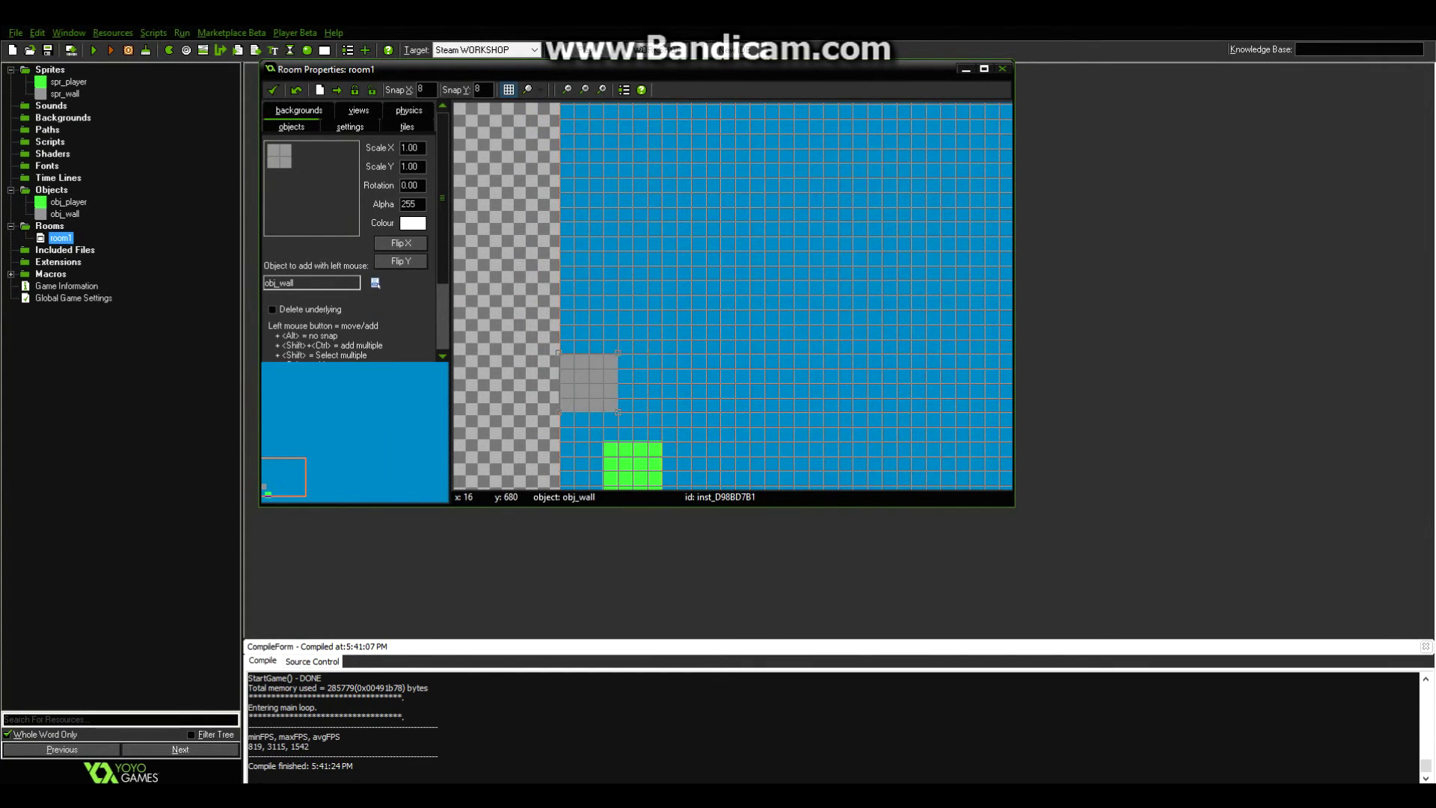
left_click_drag(635, 326, 651, 326)
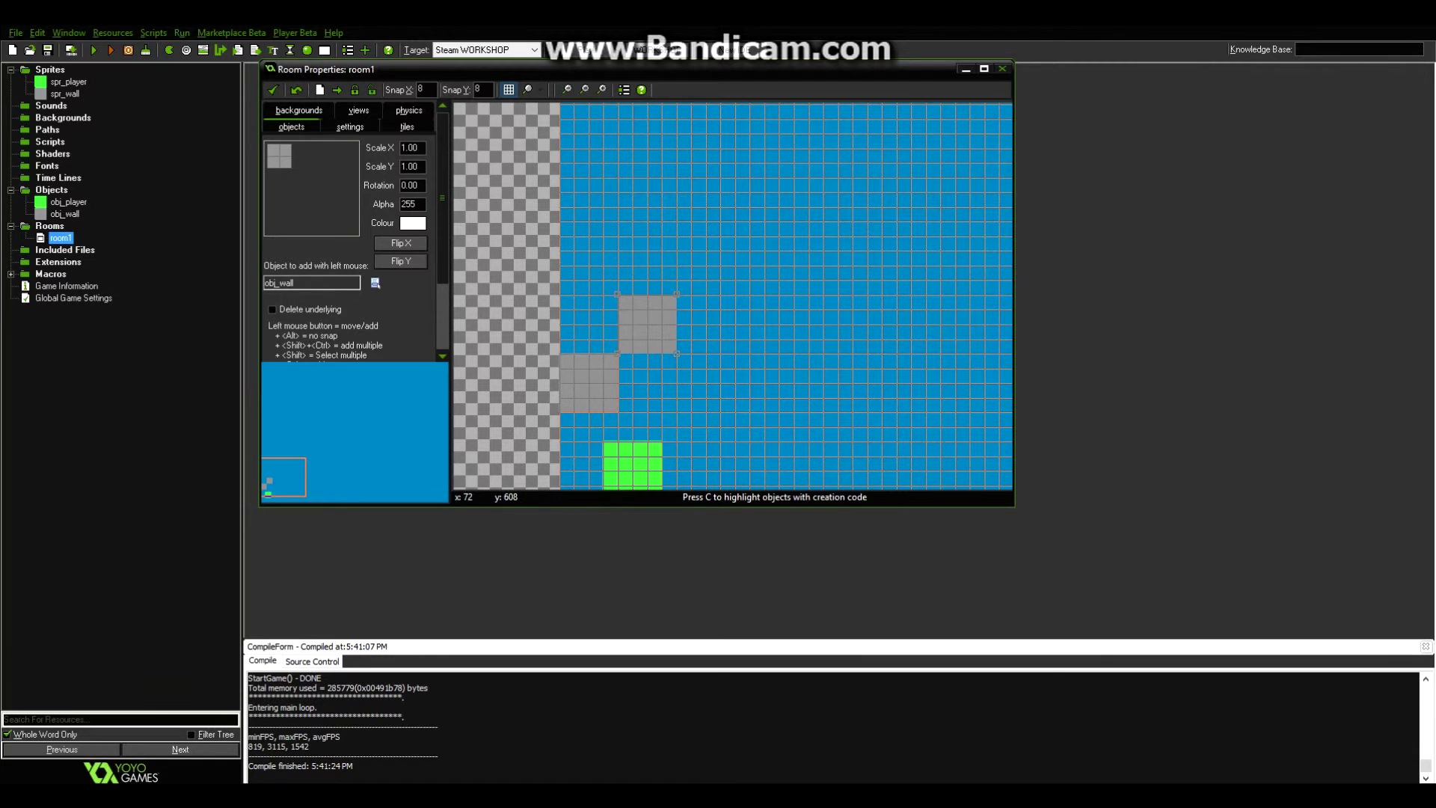
left_click_drag(699, 258, 714, 272)
Step: Rotate the uppermost of the three diagonal wall blocks in room1
scroll(739, 301, "down", 8)
scroll(853, 321, "down", 1, "ctrl")
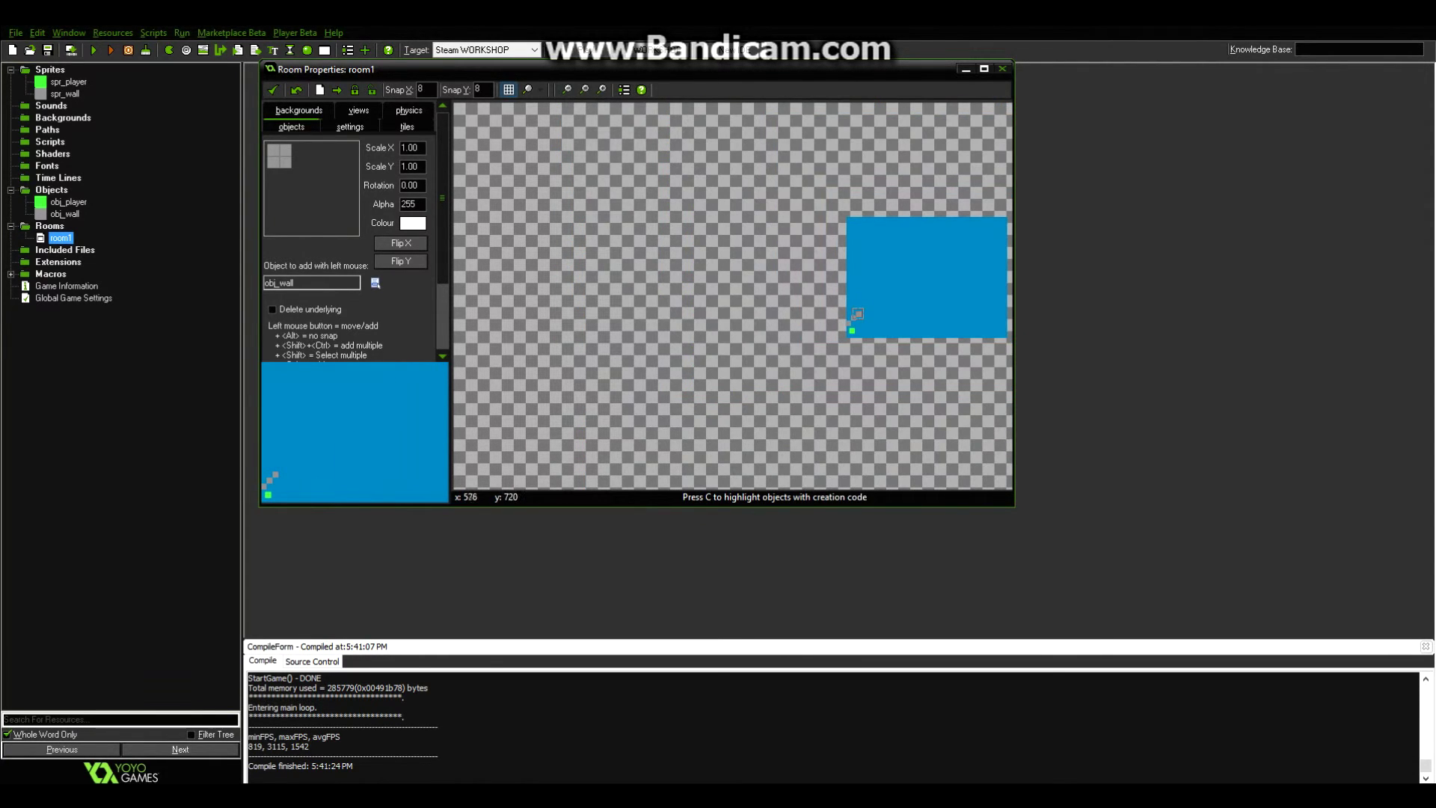
scroll(773, 311, "up", 3, "ctrl")
middle_click_drag(773, 289, 736, 311)
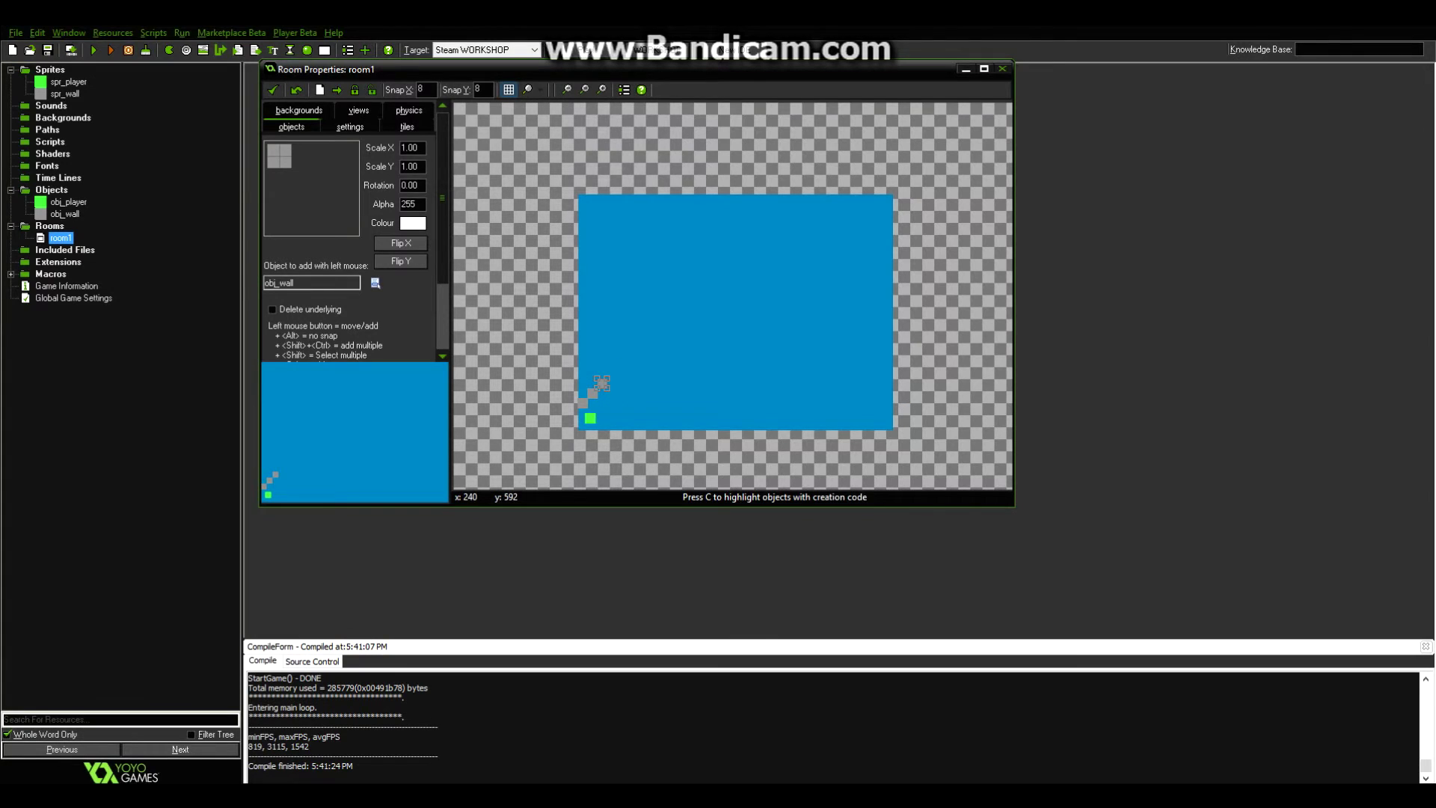
type("10")
left_click_drag(604, 375, 480, 449)
scroll(608, 397, "up", 8)
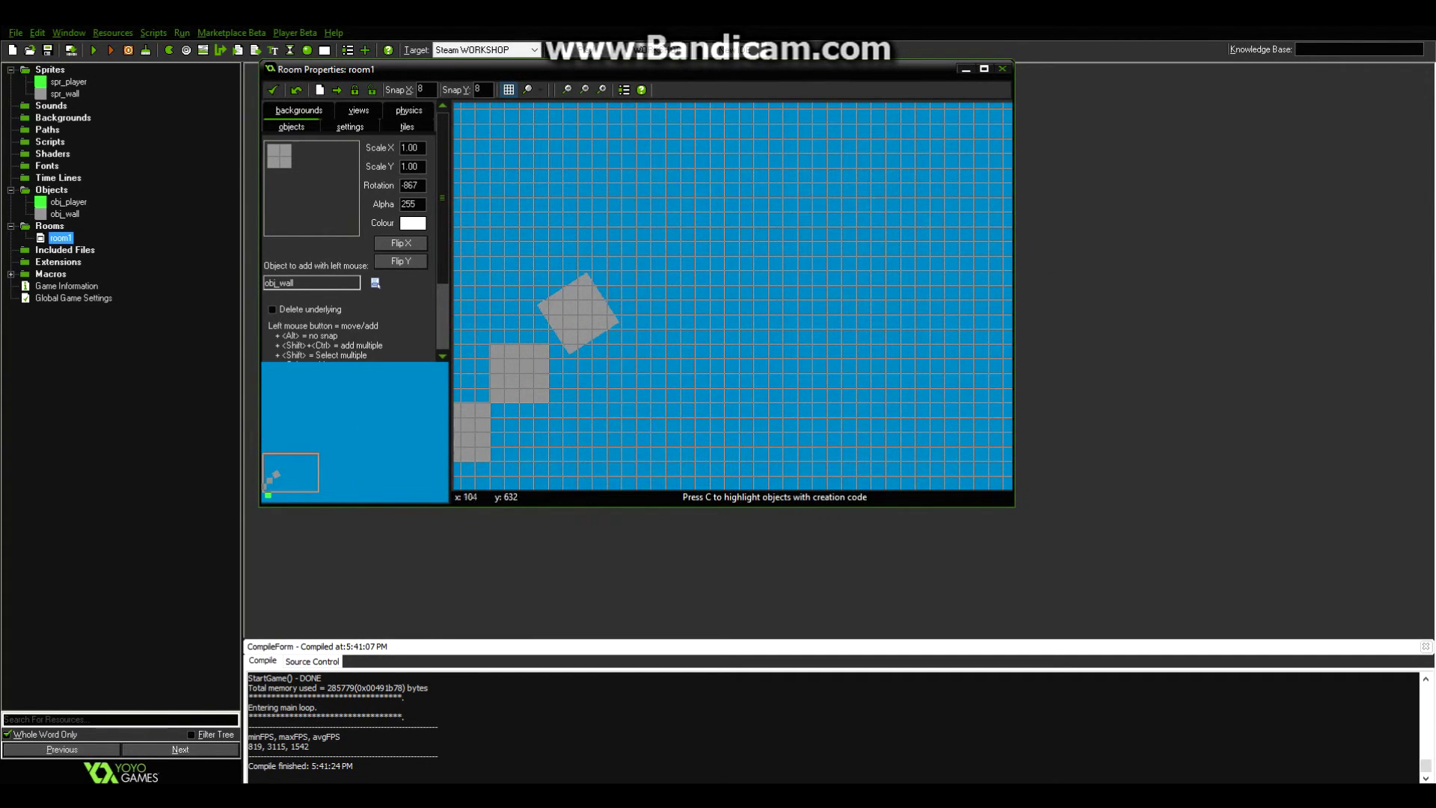
Step: Paint continuous runs of obj_wall instances to form a closed, curving course through room1 and around the player's starting corner
scroll(622, 344, "down", 3)
scroll(715, 360, "up", 1)
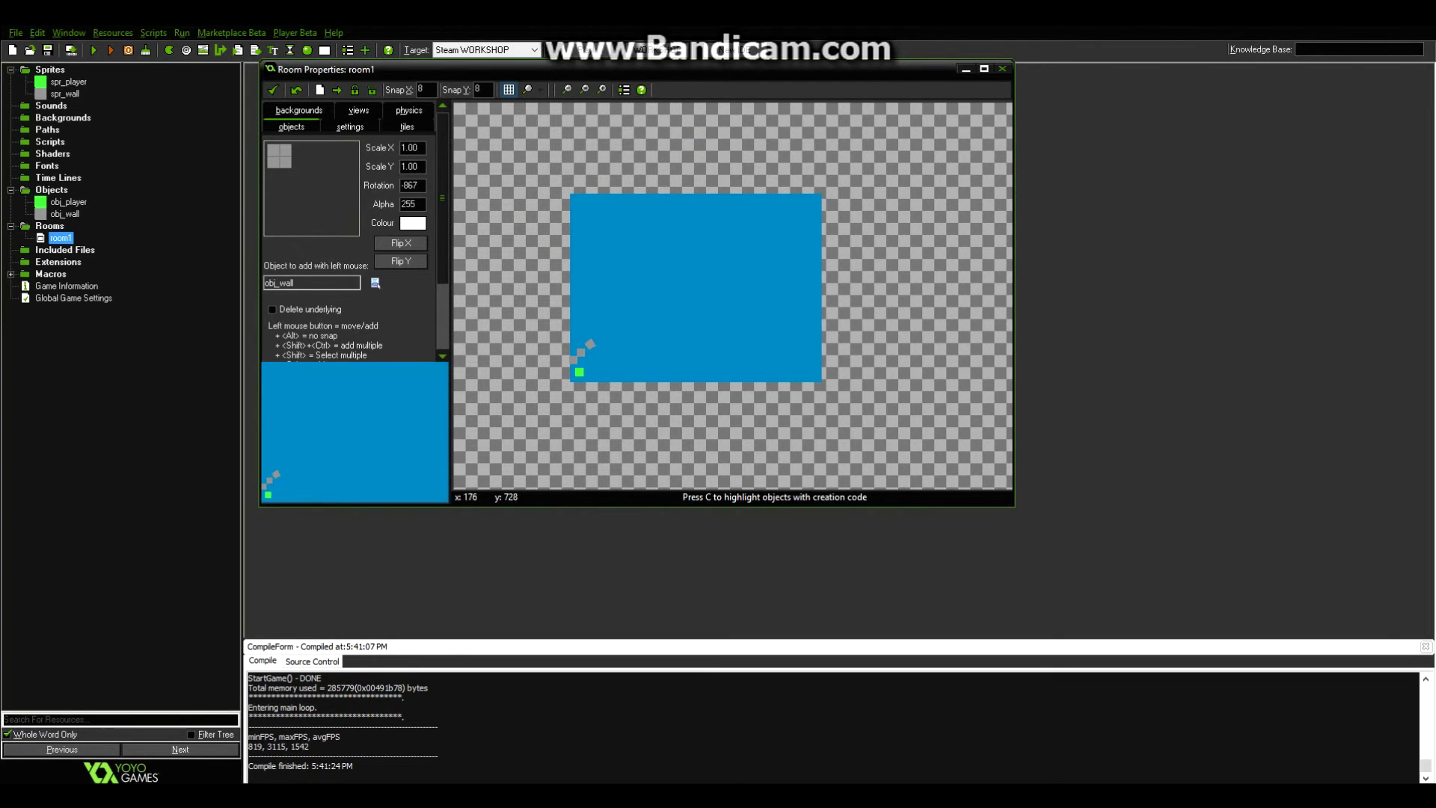
mouse_move(604, 372)
left_mouse_down("ctrl+shift")
mouse_move(649, 362)
mouse_move(748, 293)
mouse_move(802, 226)
mouse_move(668, 203)
mouse_move(593, 223)
left_mouse_up("ctrl+shift")
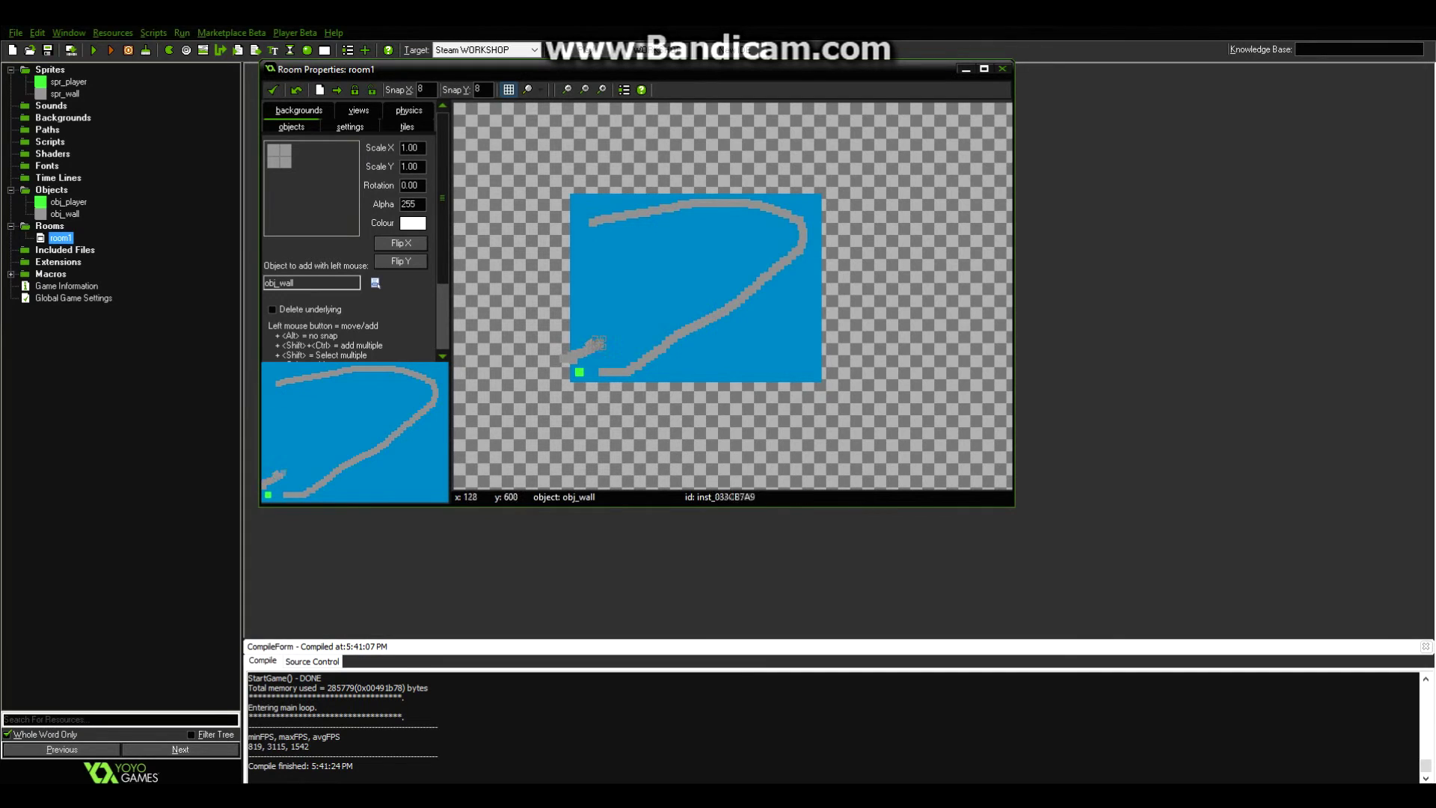
mouse_move(592, 346)
left_mouse_down("ctrl+shift")
mouse_move(629, 298)
mouse_move(570, 252)
mouse_move(596, 218)
left_mouse_up("ctrl+shift")
mouse_move(606, 366)
left_mouse_down("ctrl+shift")
mouse_move(600, 395)
mouse_move(572, 396)
mouse_move(558, 365)
left_mouse_up("ctrl+shift")
scroll(661, 356, "up", 3)
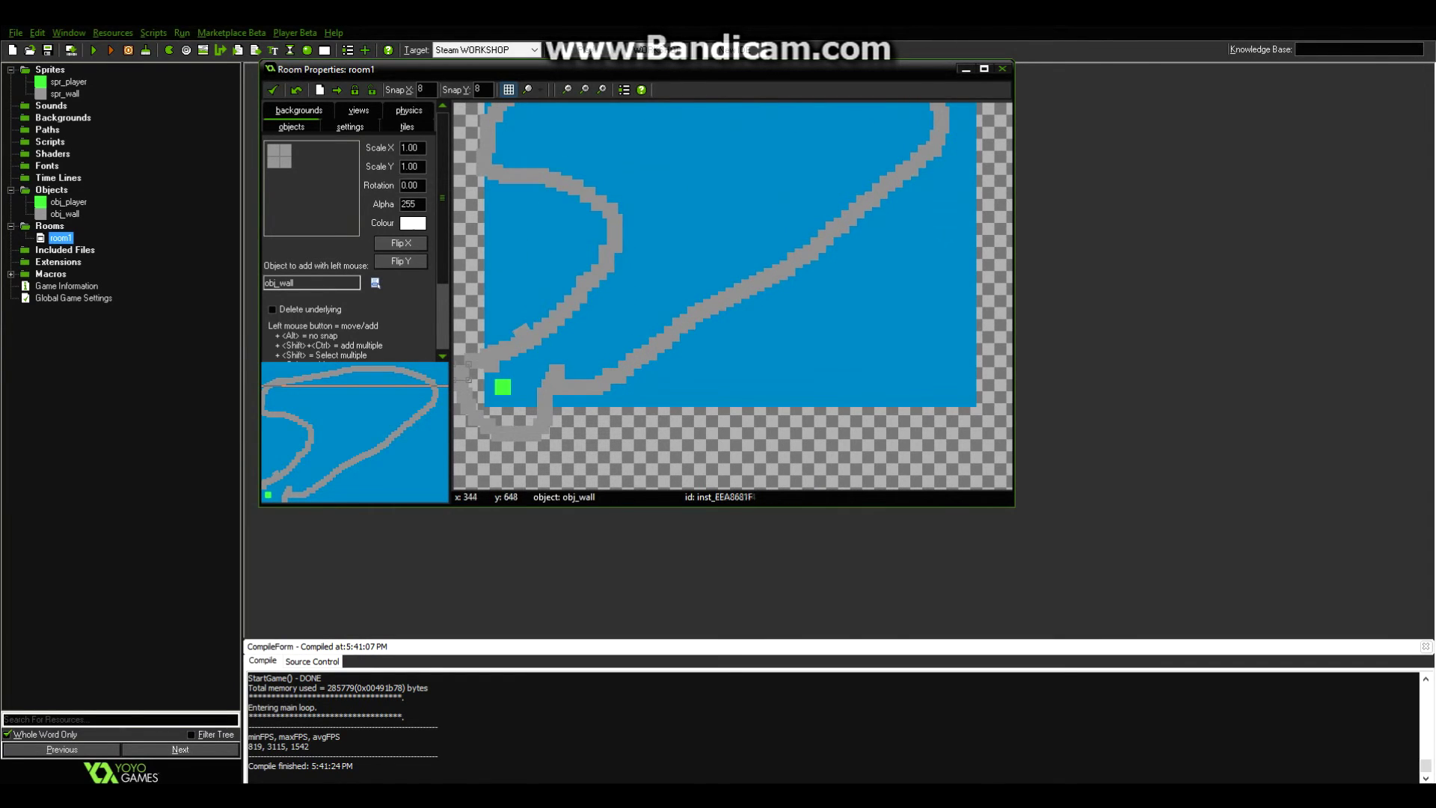
Step: Erase the stray wall blocks near the player and repaint the course's inner wall as a smooth curve, removing the old stretch
right_click(552, 375)
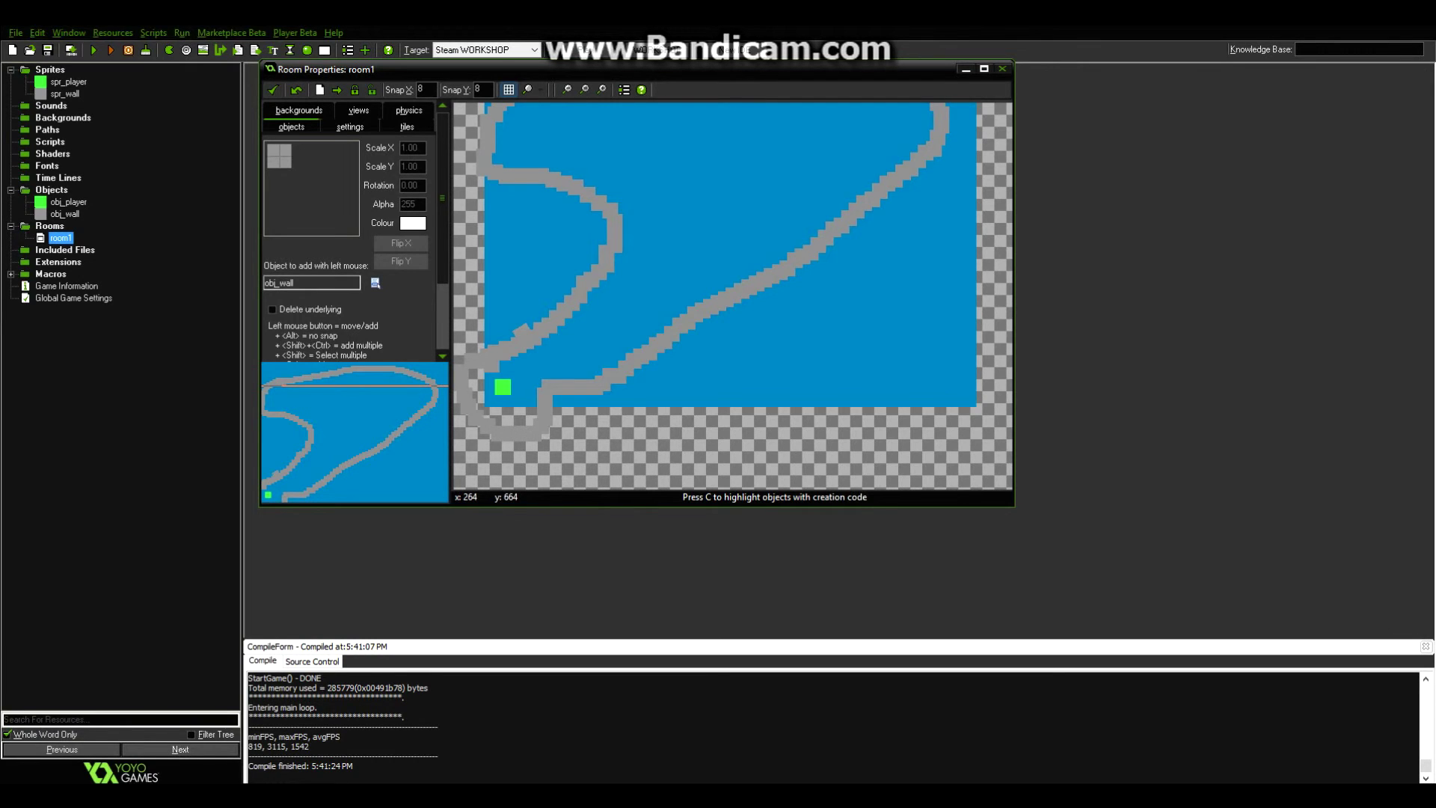
mouse_move(492, 362)
right_mouse_down()
mouse_move(606, 262)
mouse_move(563, 306)
right_mouse_up()
key("ctrl+z")
mouse_move(485, 345)
left_mouse_down("ctrl+shift")
mouse_move(583, 246)
mouse_move(590, 190)
left_mouse_up("ctrl+shift")
right_click_drag(605, 211, 615, 223)
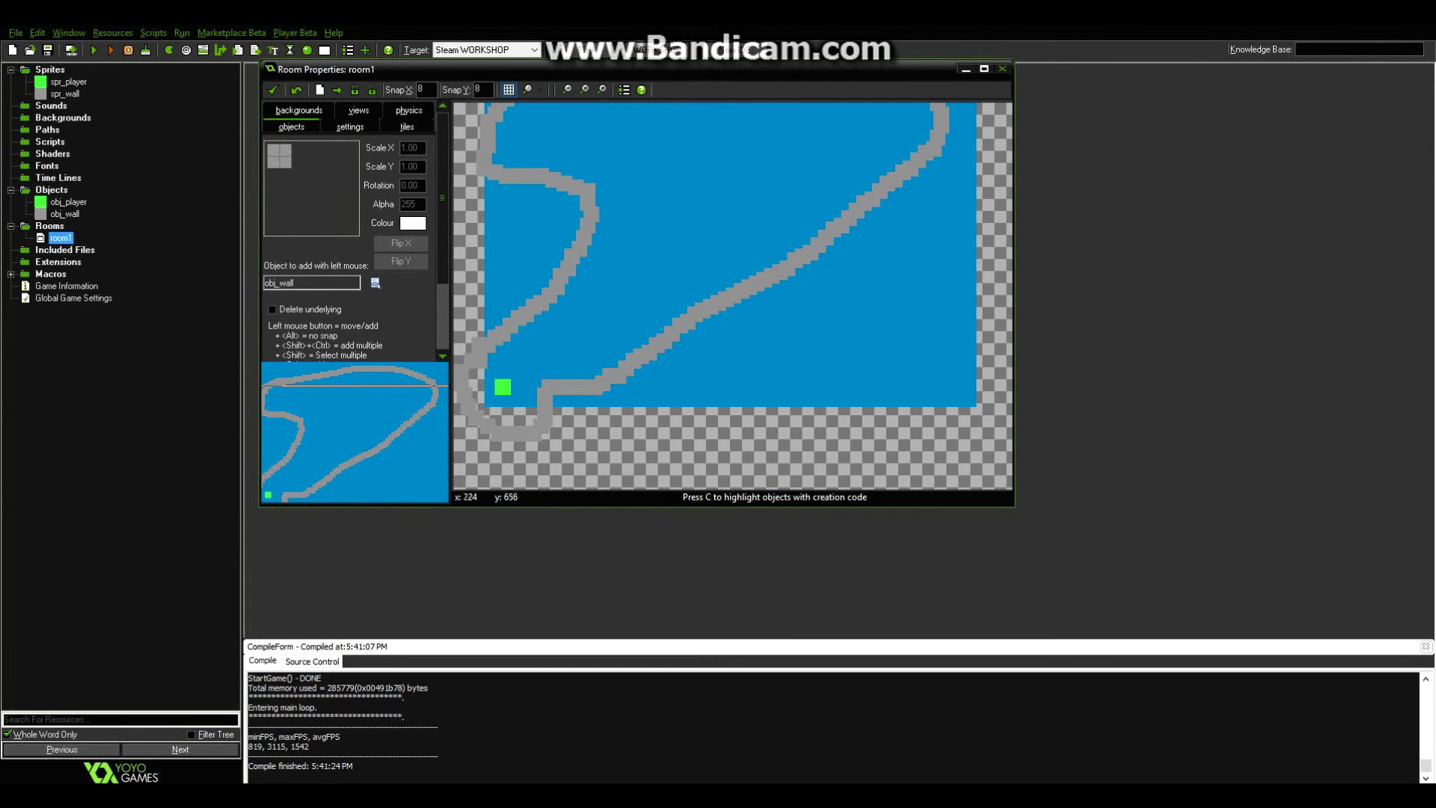
Step: Check the finished wall course and save room1, keeping the wall instances that lie outside the room
scroll(620, 327, "down", 5)
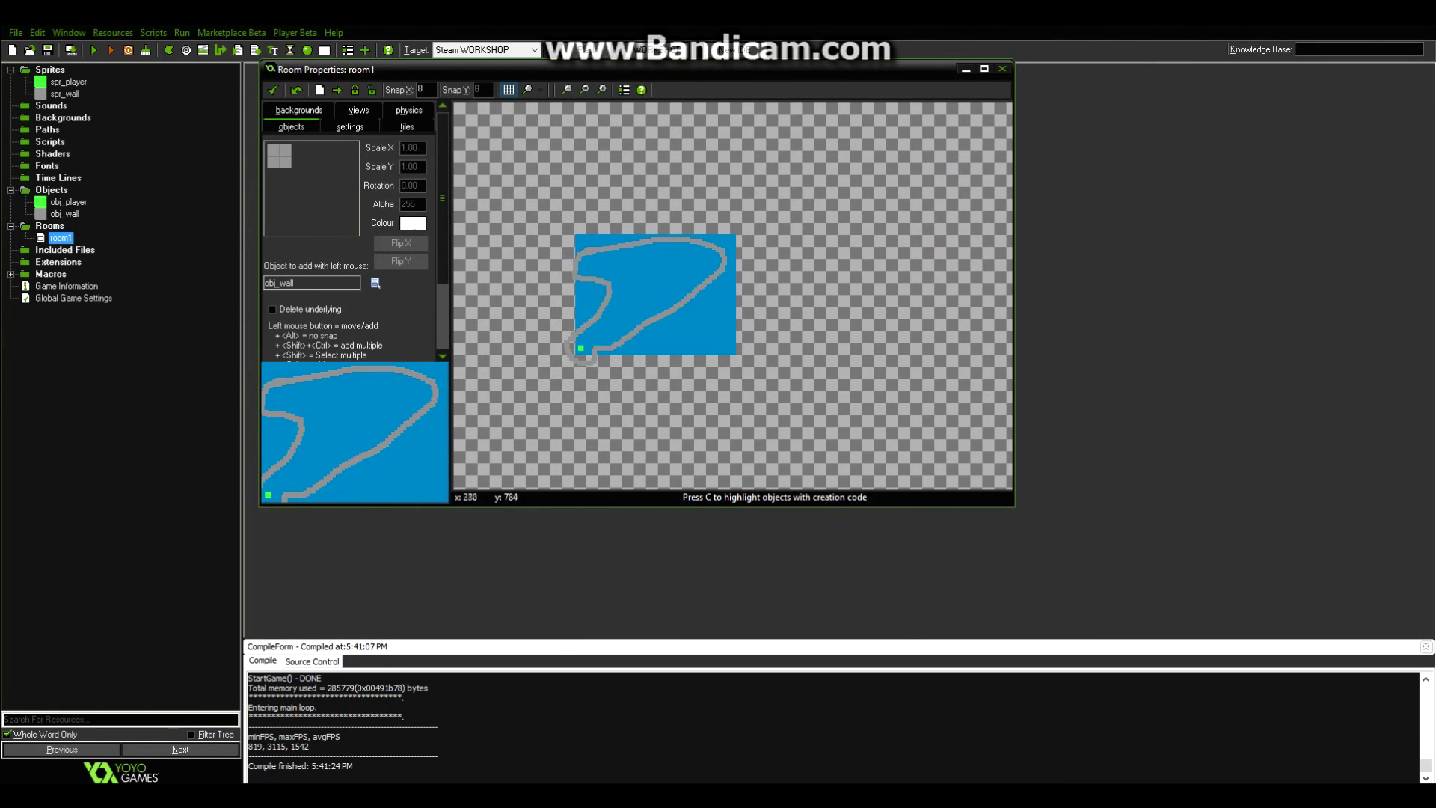
scroll(651, 299, "up", 2, "ctrl")
scroll(546, 381, "up", 1, "ctrl")
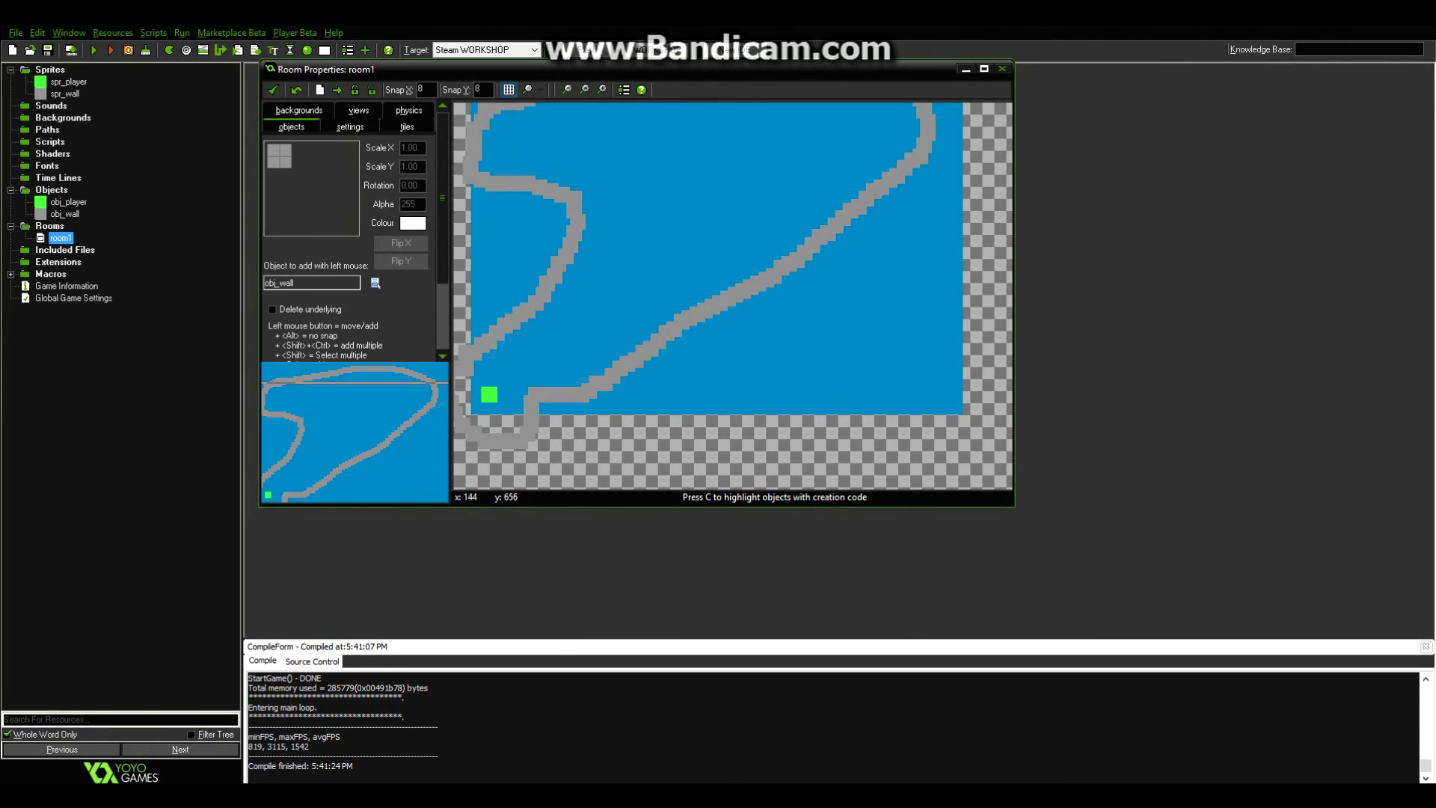
left_click(272, 89)
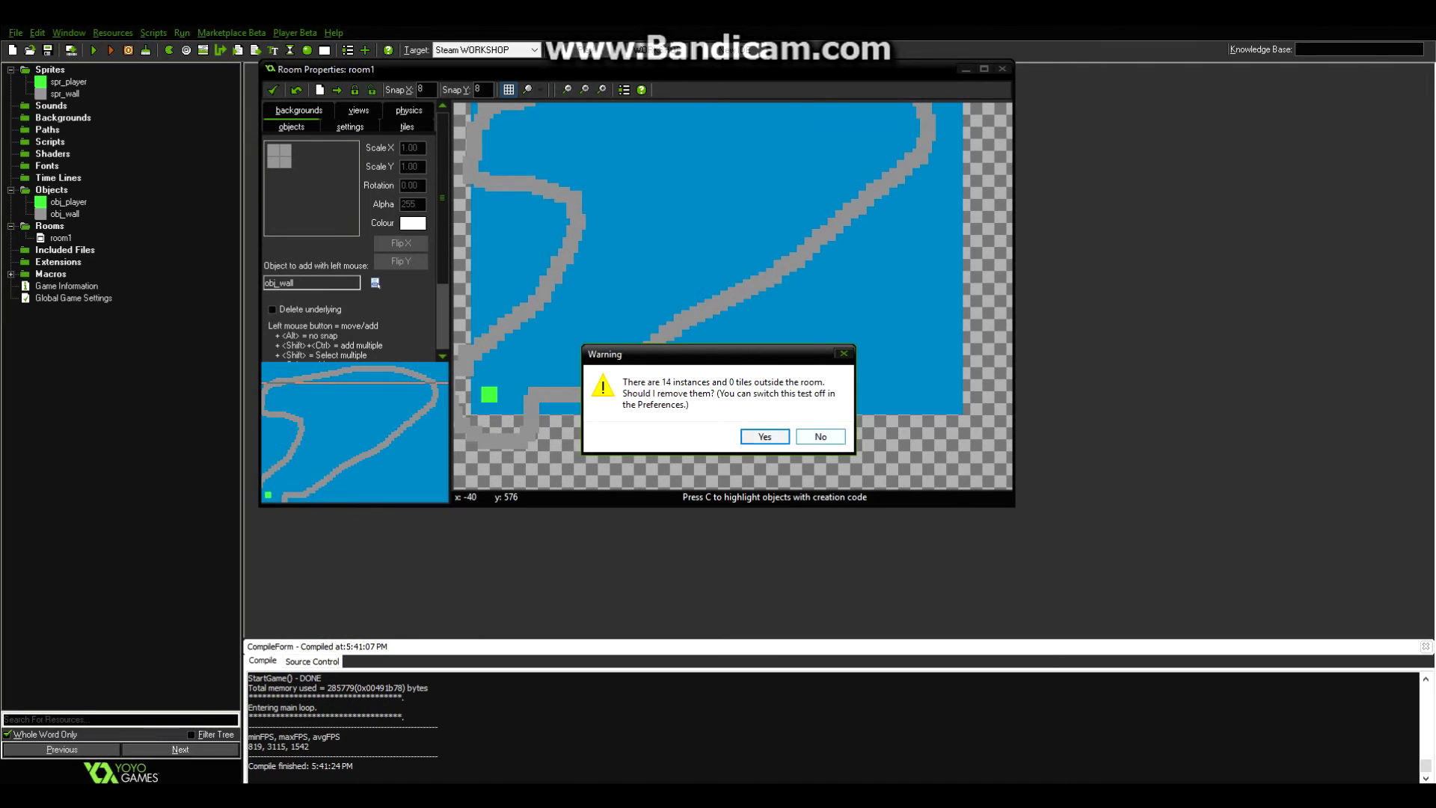
left_click(821, 437)
Step: Run the game and steer the player out of the starting corner, through the corridor and into the upper wall to test the collision
left_click(94, 50)
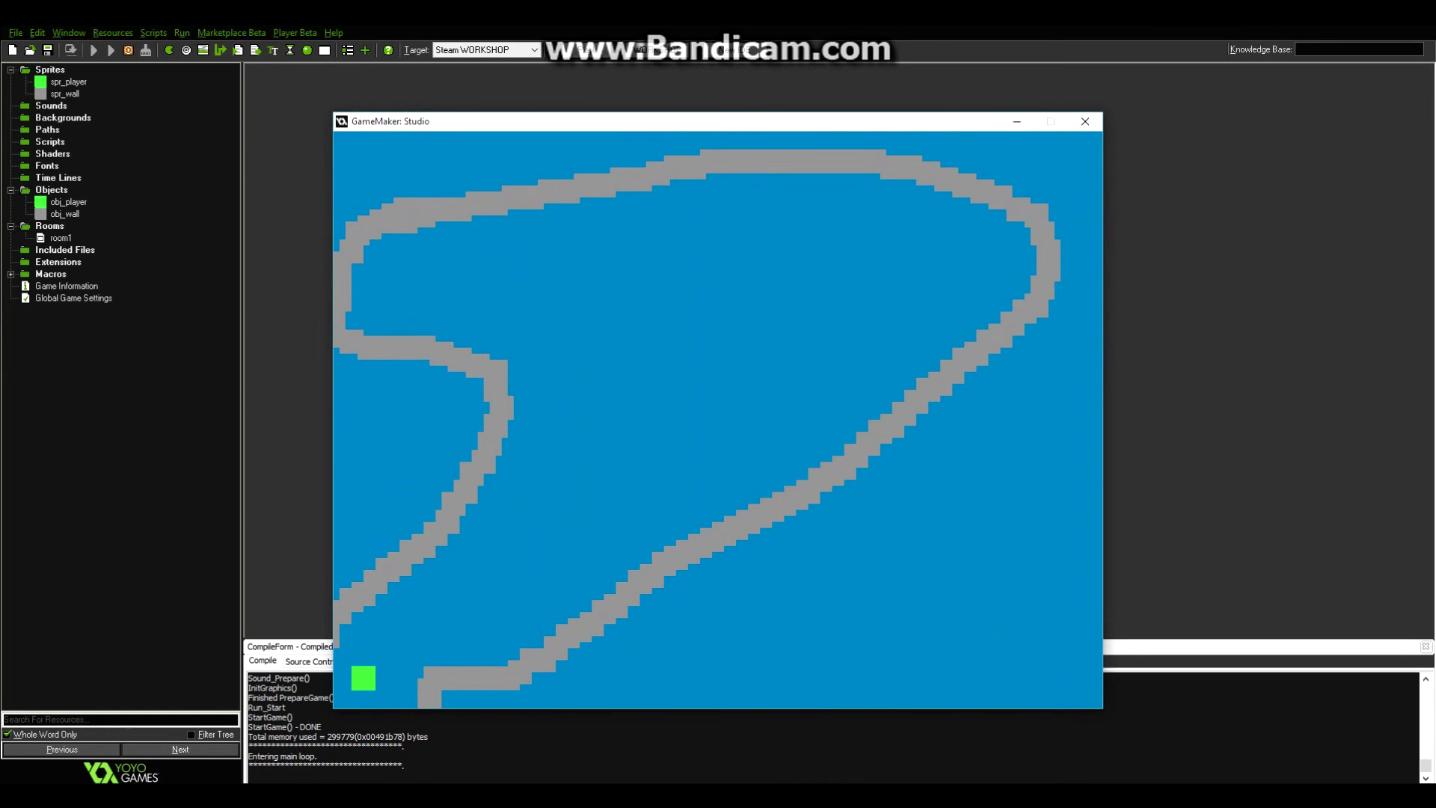
key("Up")
key("Right")
key("Up")
key("Up")
key("Up")
key("Up")
key("Right")
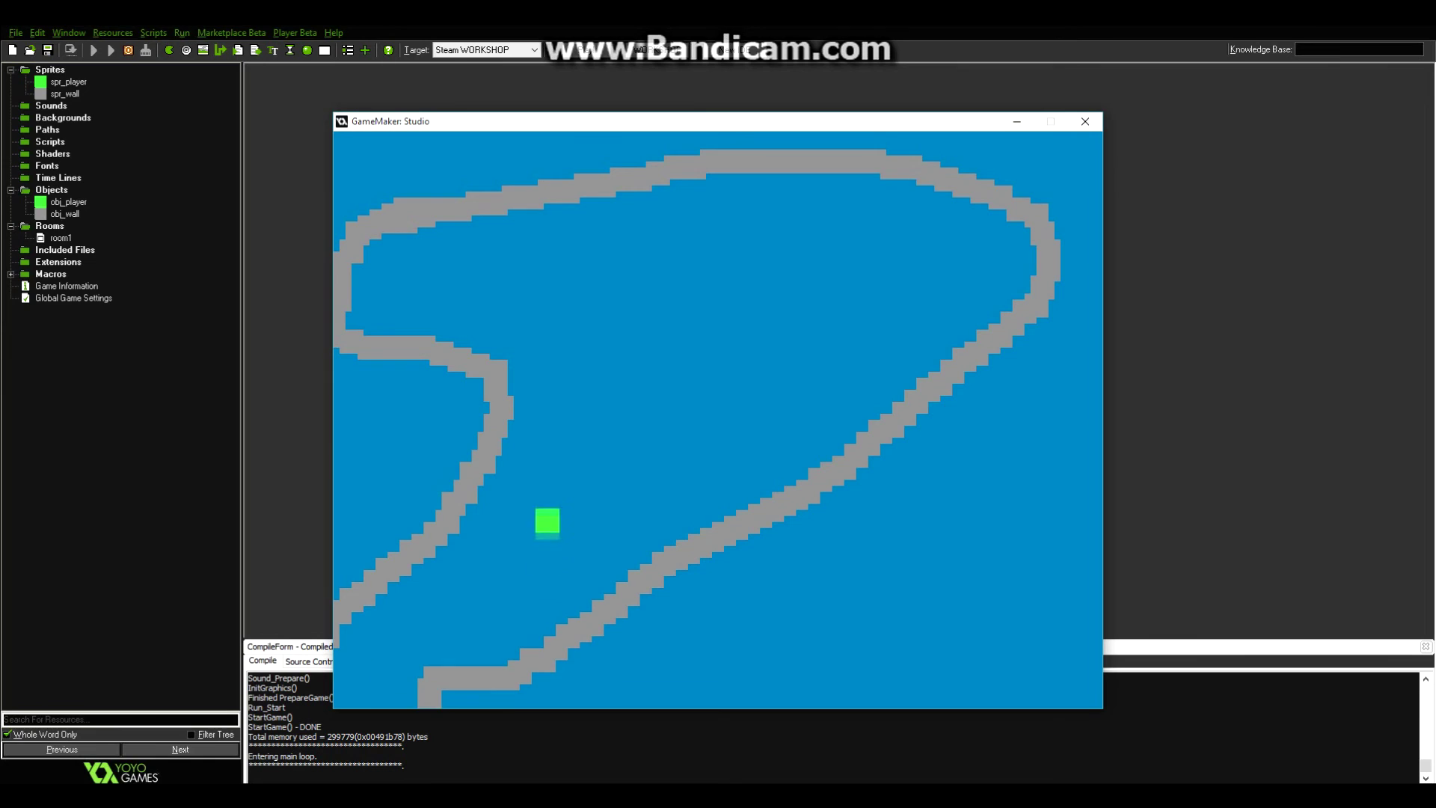
key("Up")
key("Right")
key("Up")
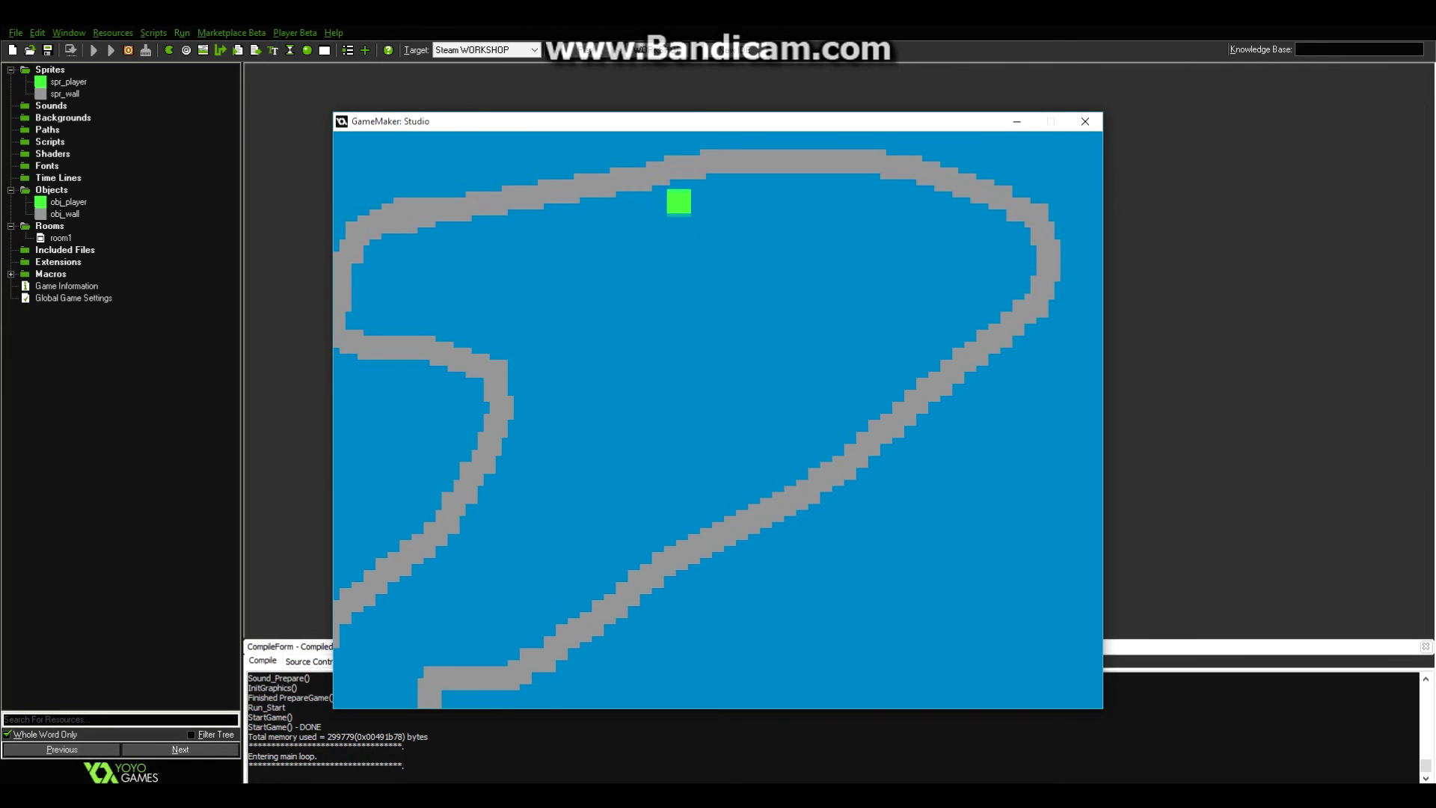
key("Up")
Step: Steer the player through the course a second time and into a wall to retest the collision and room restart
key("Up")
key("Right")
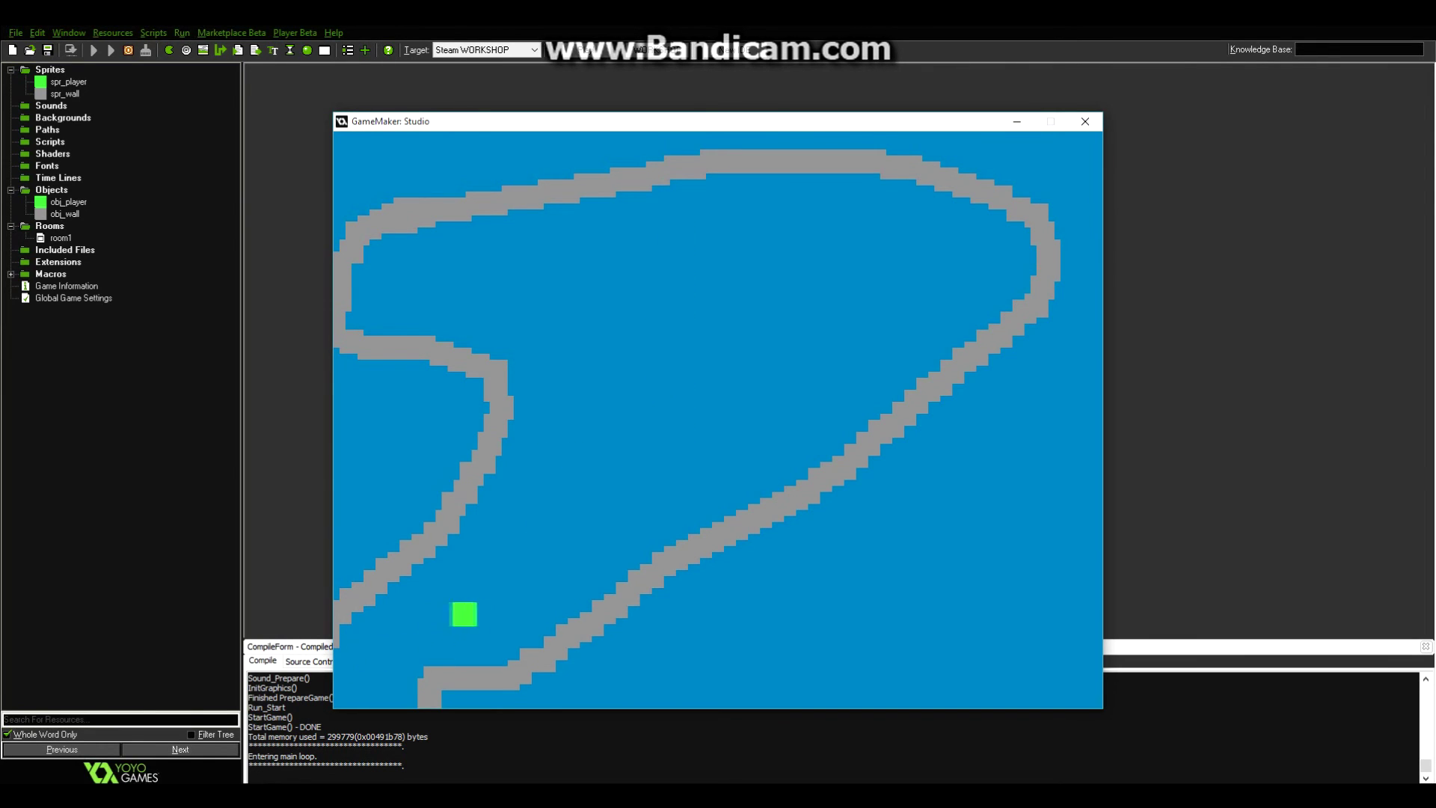
key("Right")
key("Up")
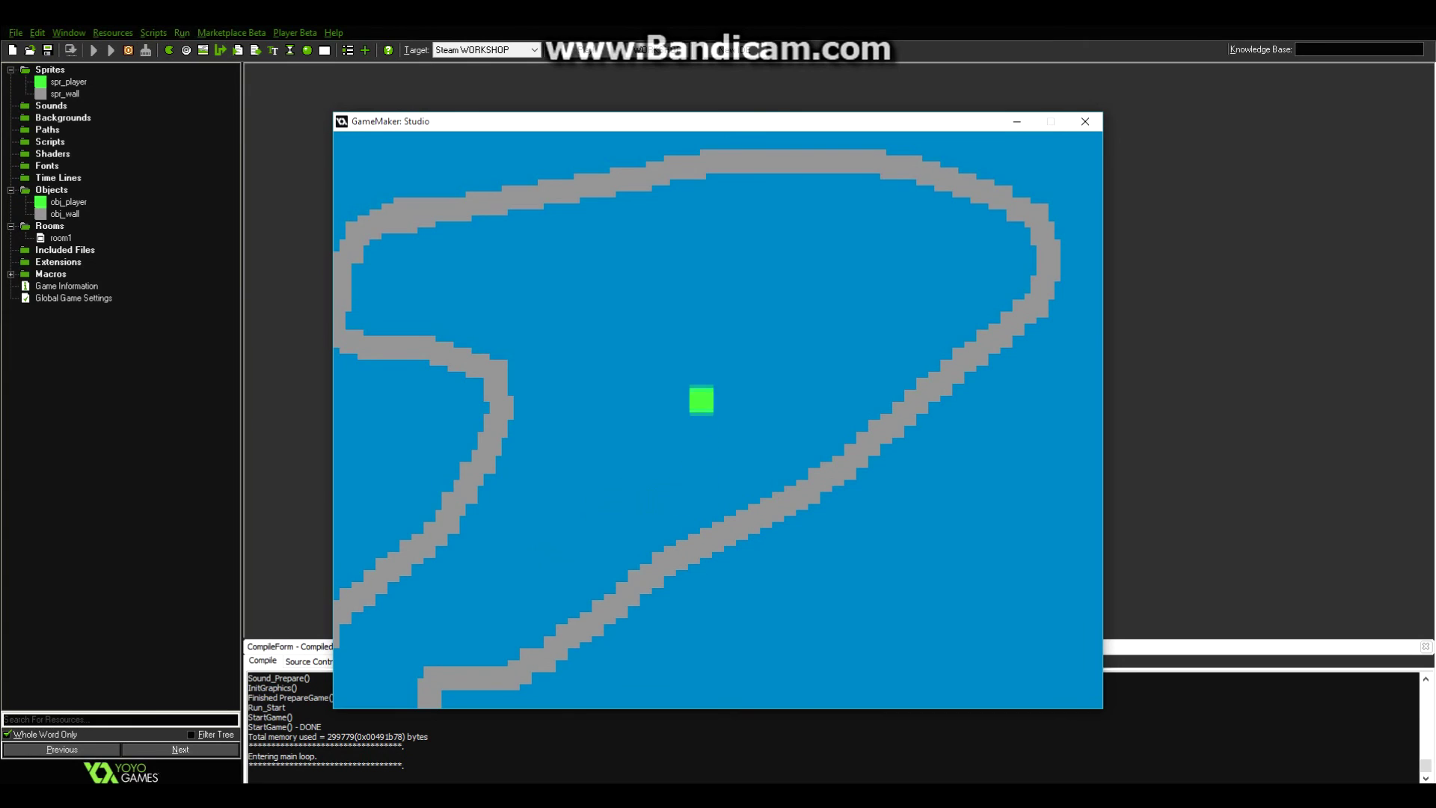
key("Left")
key("Right")
key("Up")
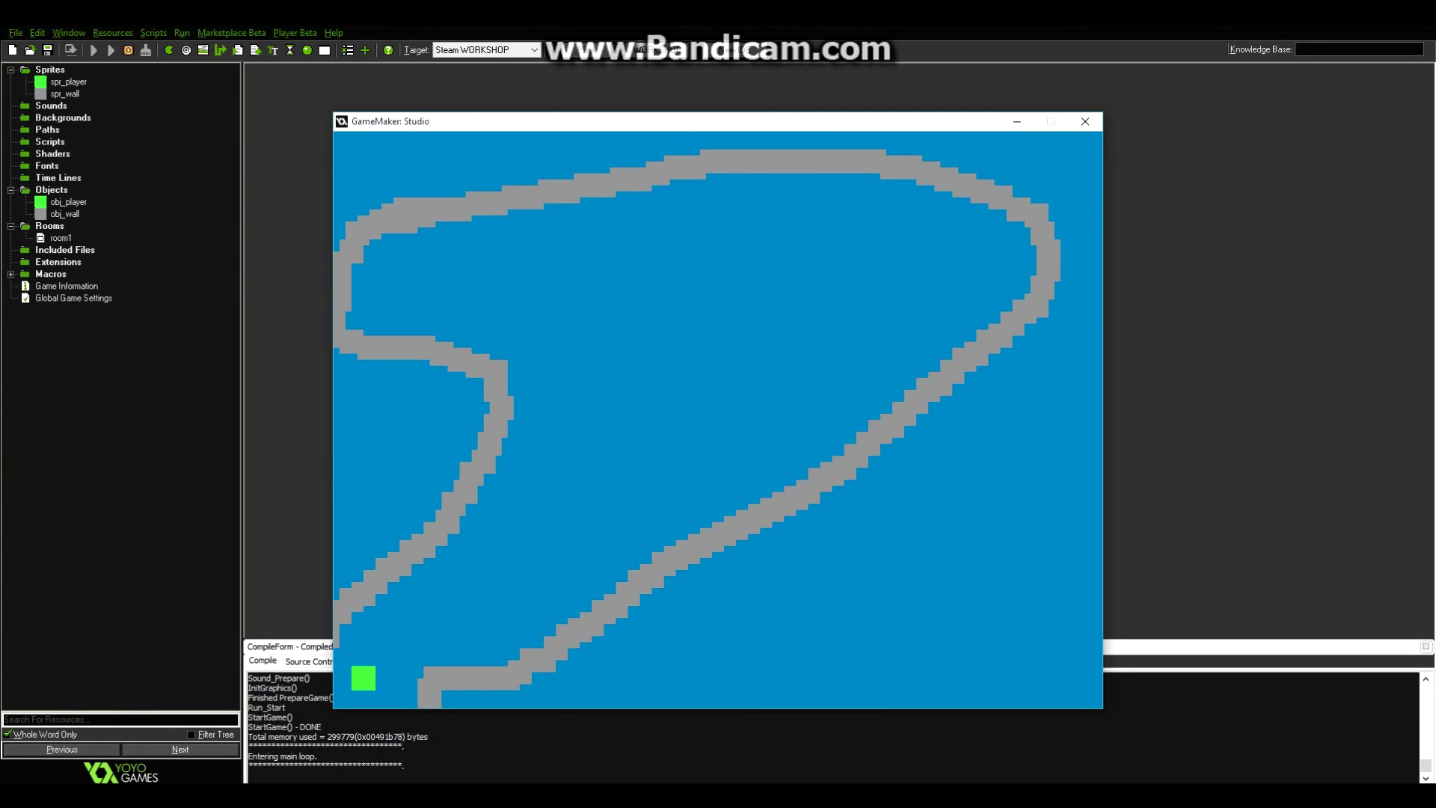
Step: Play a third attempt, steering the player in short rightward and upward moves along the corridor and into the upper wall
key("Up")
key("Right")
key("Right")
key("Up")
key("Right")
key("Up")
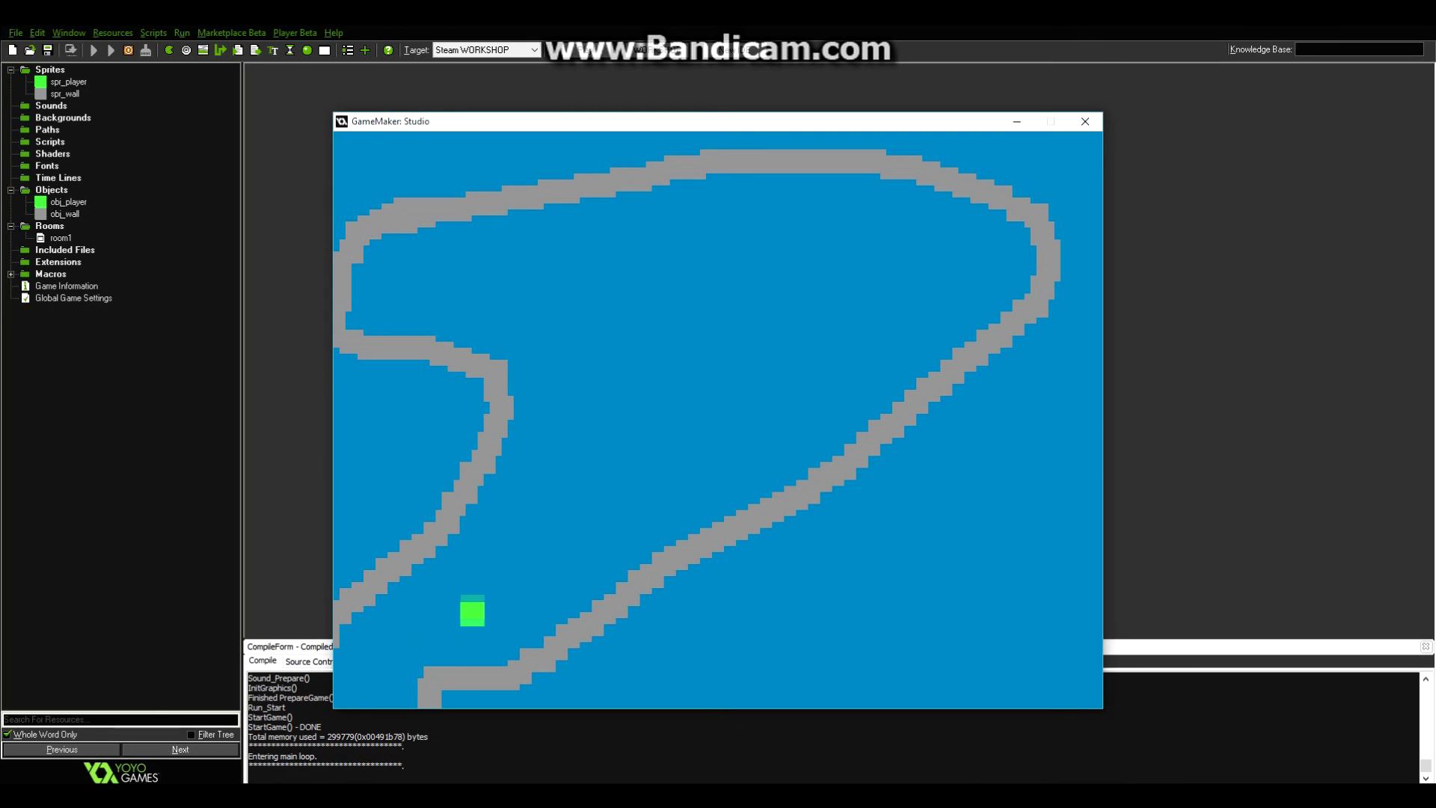
key("Right")
key("Up")
key("Right")
key("Up")
key("Right")
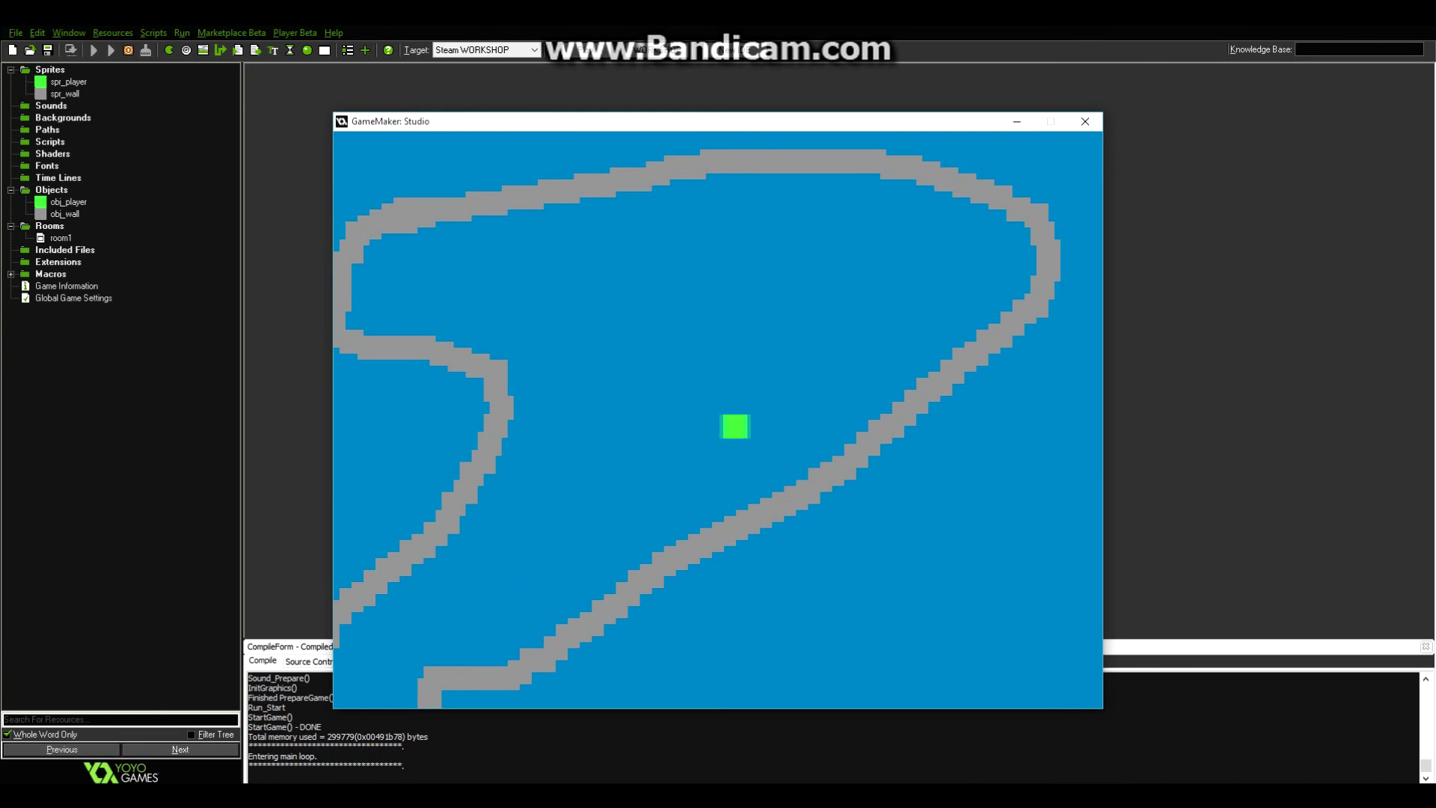
key("Up")
key("Left")
key("Up")
key("Right")
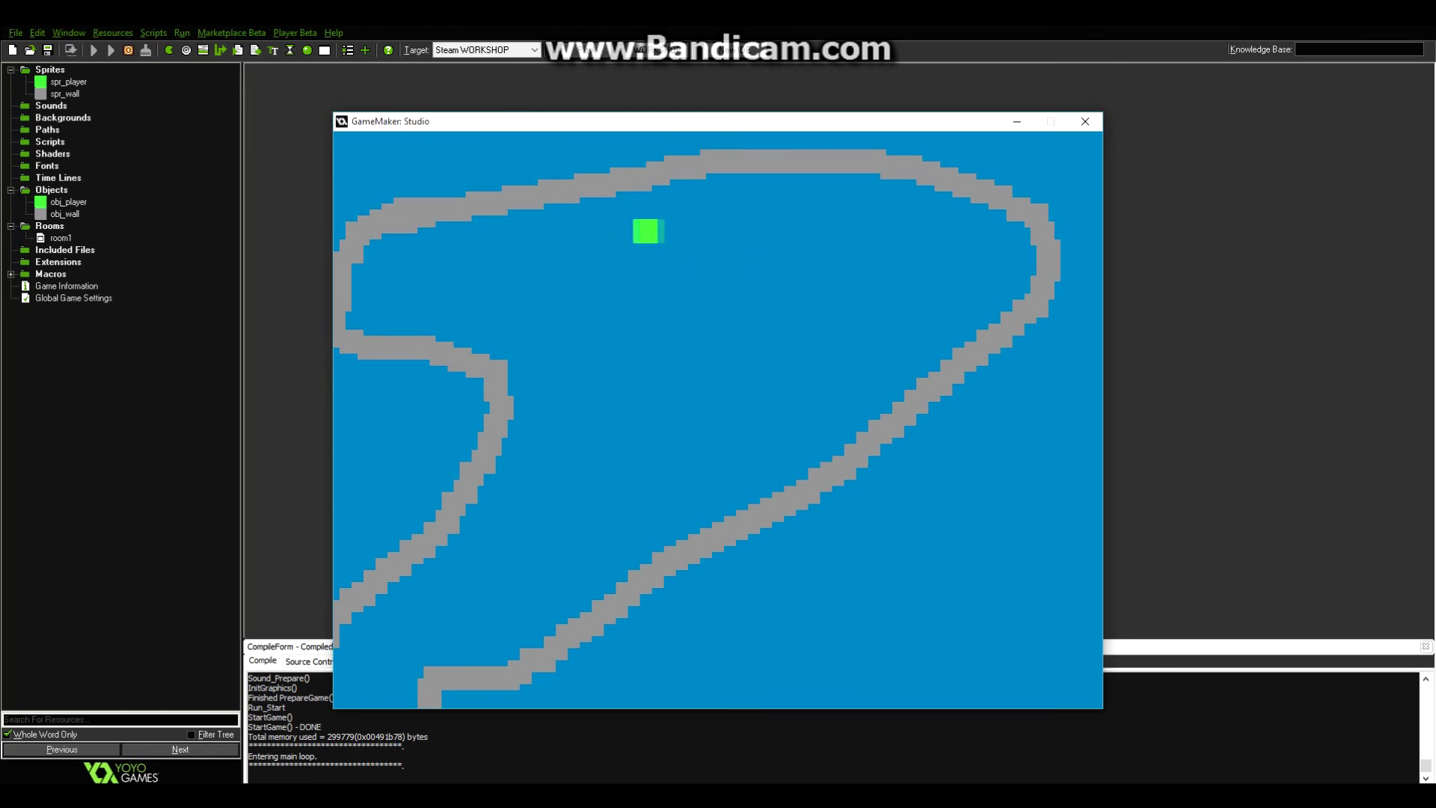
key("Up")
key("Up")
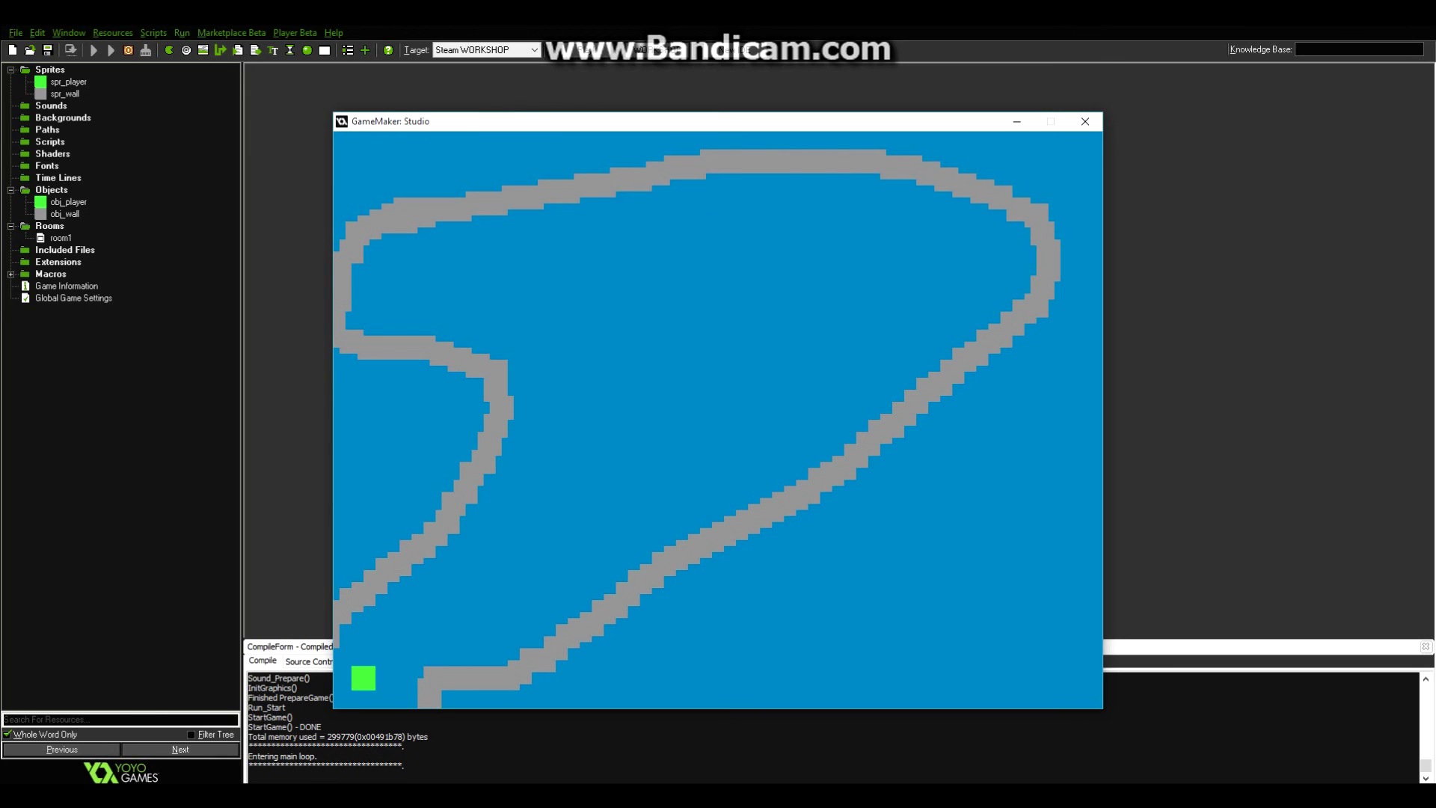